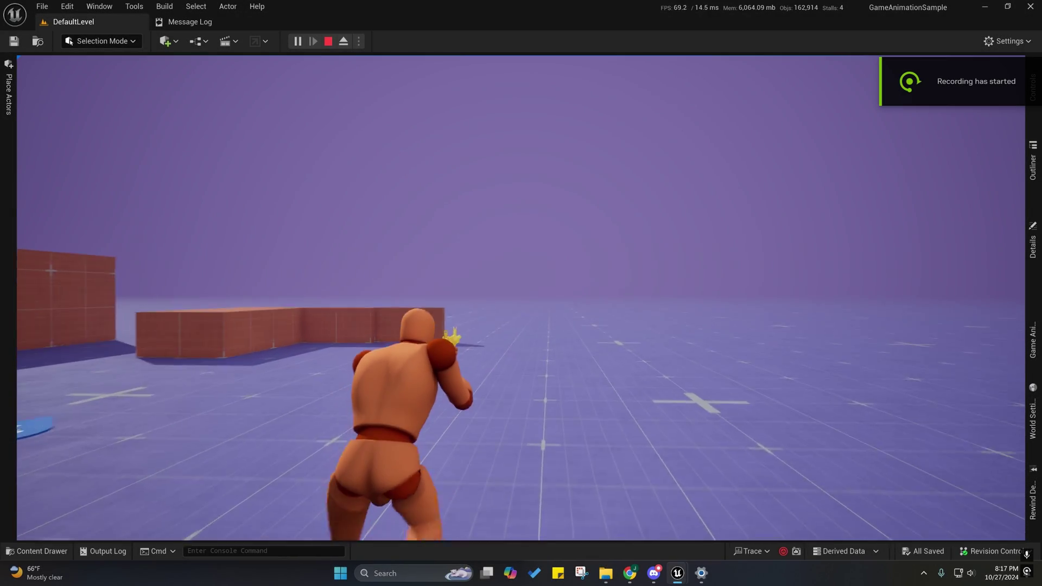
# Run the armed character around the level in the play session to examine its aiming and movement animations.
pyautogui.press('w')
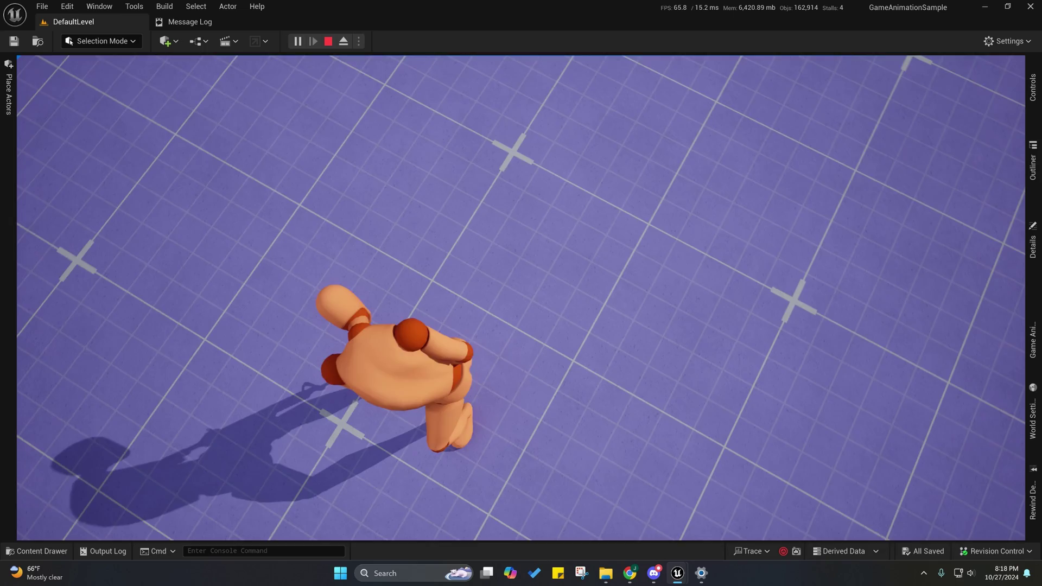
pyautogui.press('w')
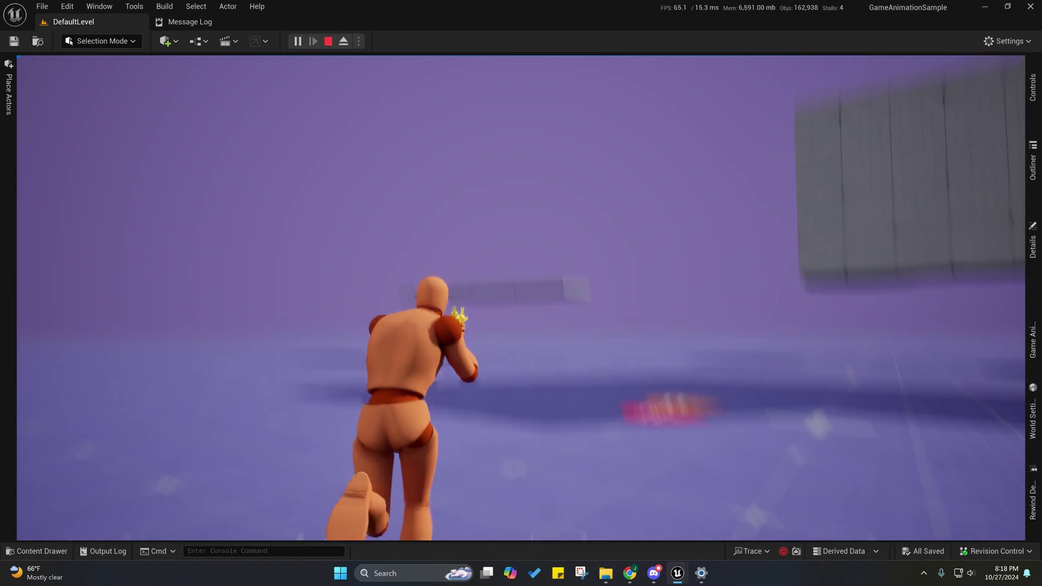
pyautogui.click(521, 298)
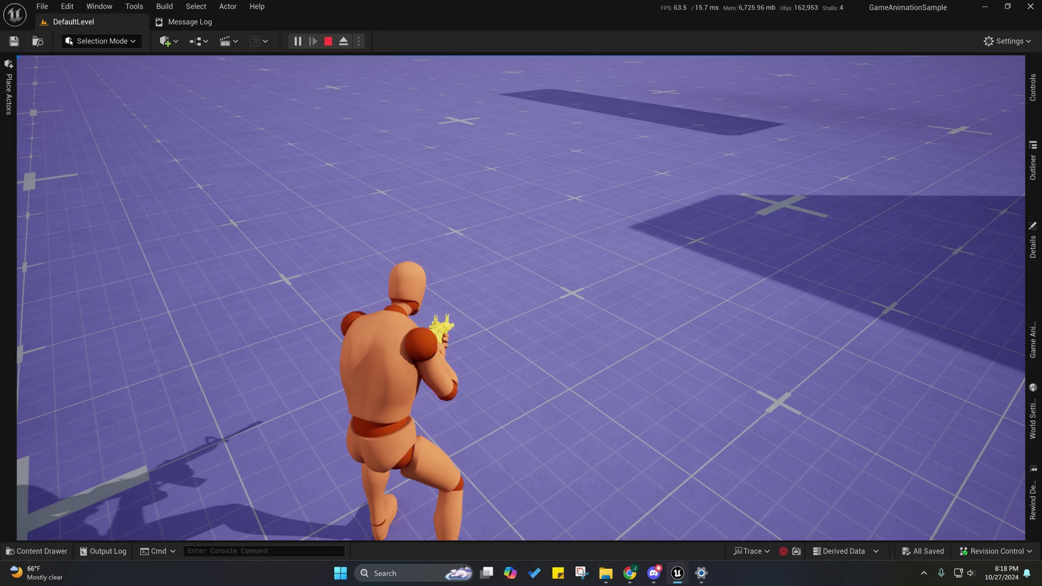
pyautogui.press('w')
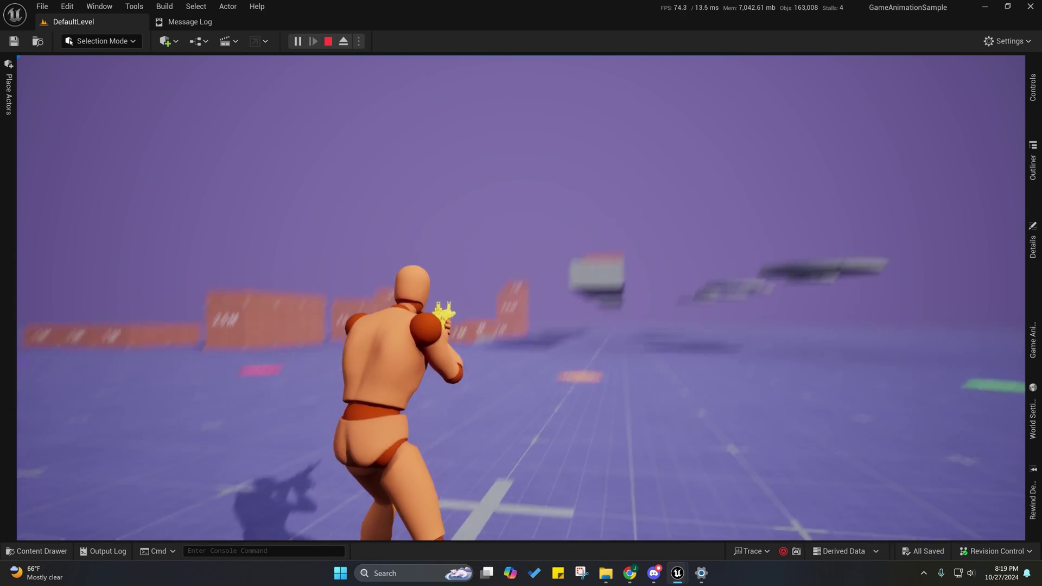
pyautogui.press('w')
pyautogui.press('w')
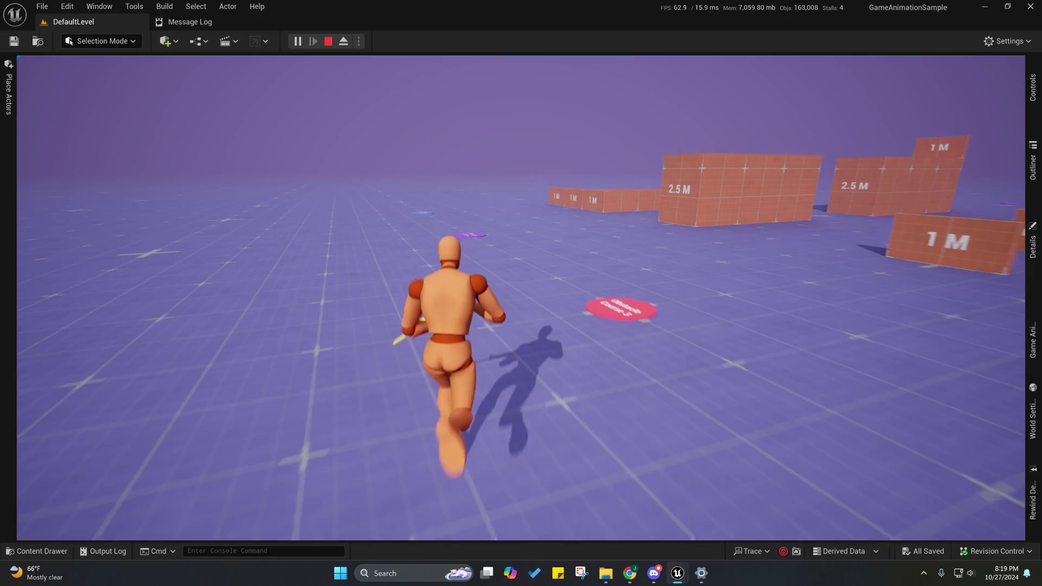
pyautogui.press('w')
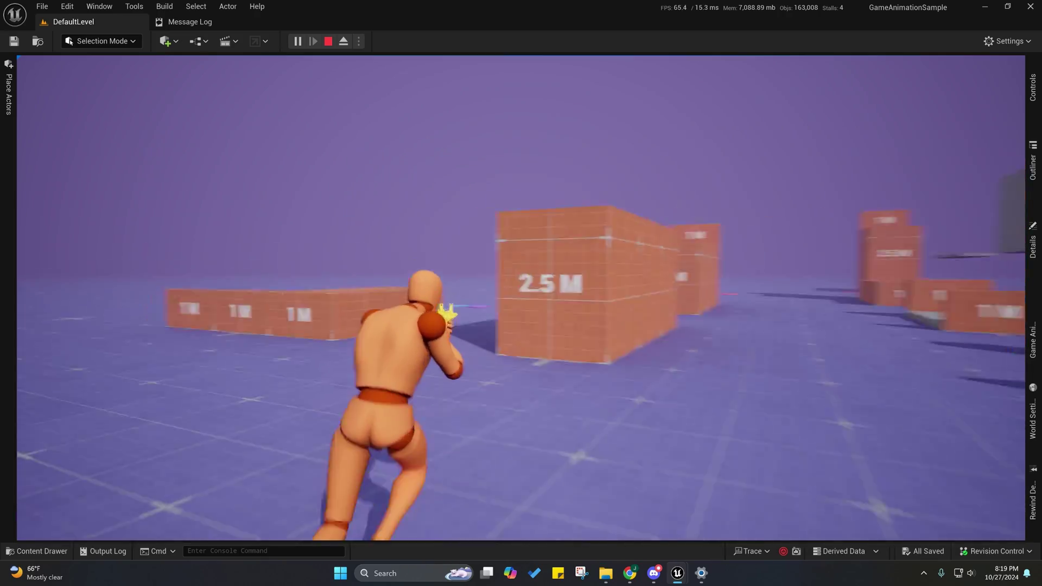
pyautogui.press('w')
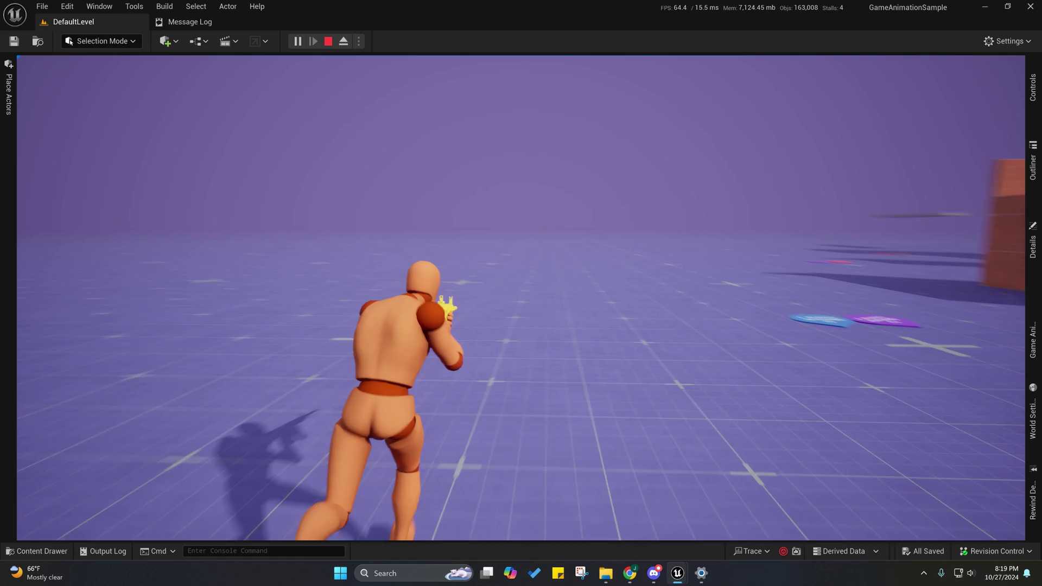
pyautogui.press('w')
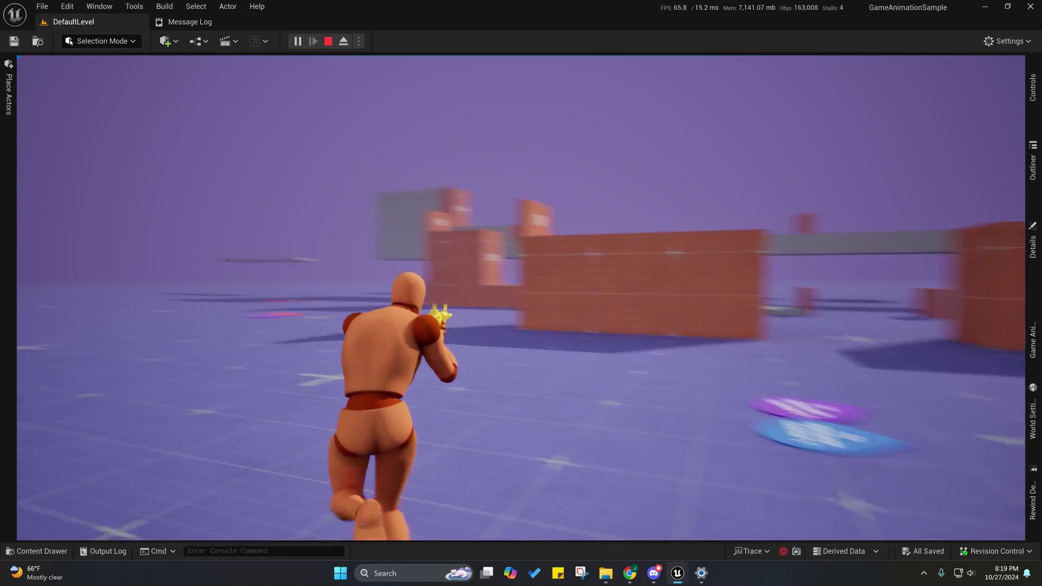
pyautogui.press('w')
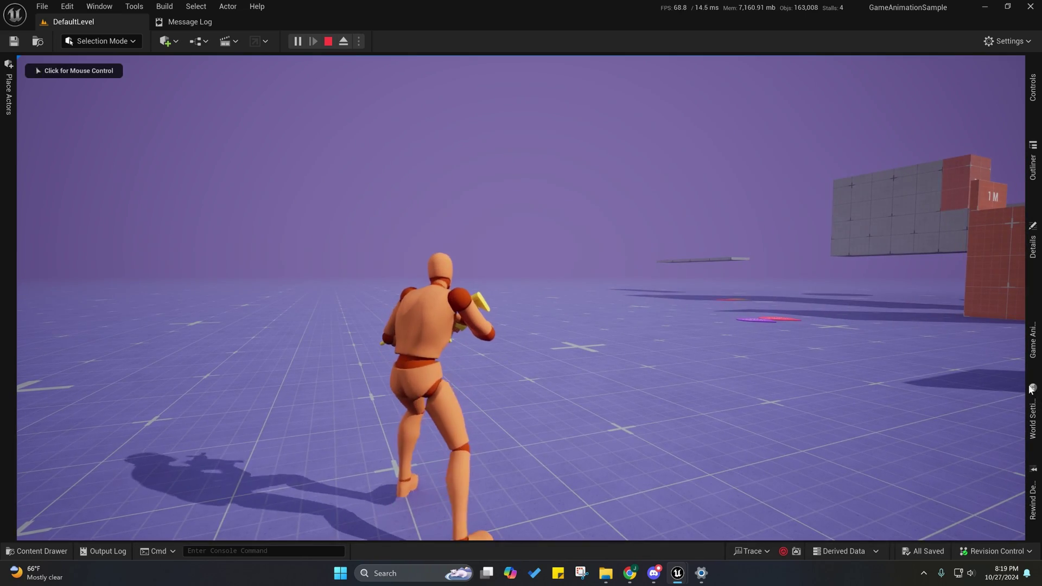
# Look up the level's Default Pawn Class in the world settings and return control to the running game.
pyautogui.click(1034, 353)
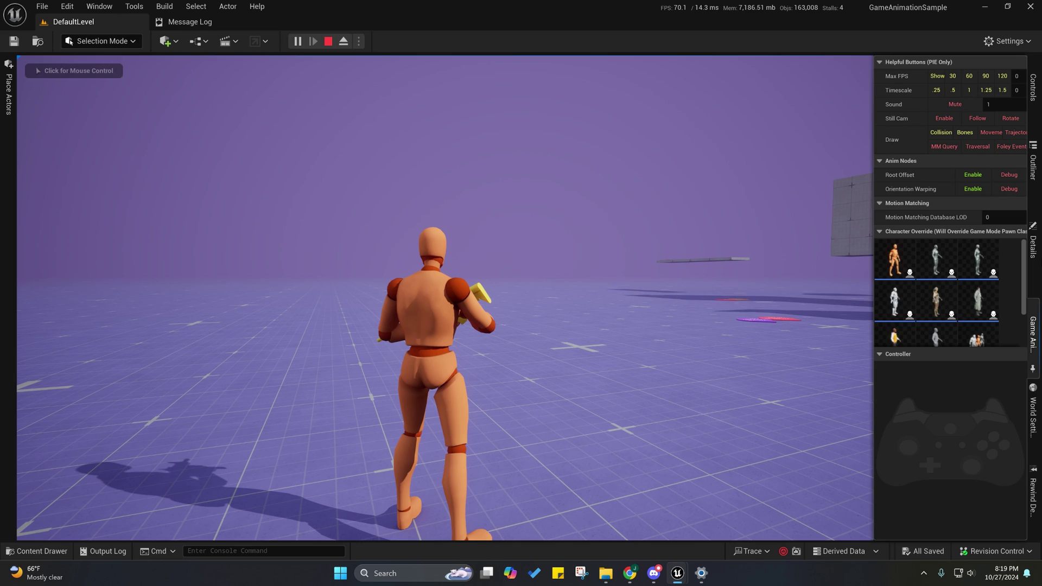
pyautogui.click(1034, 419)
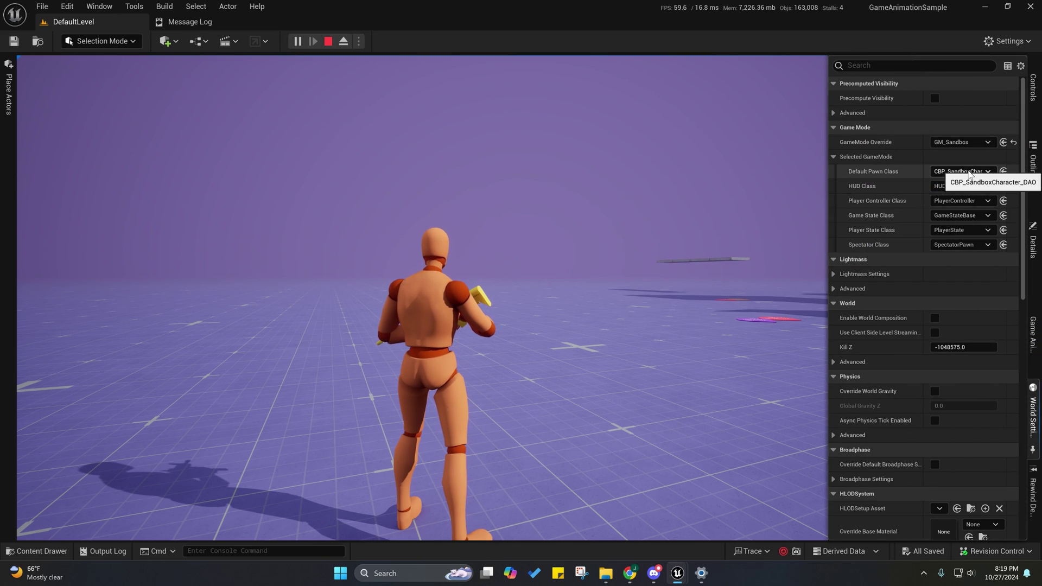
pyautogui.click(601, 219)
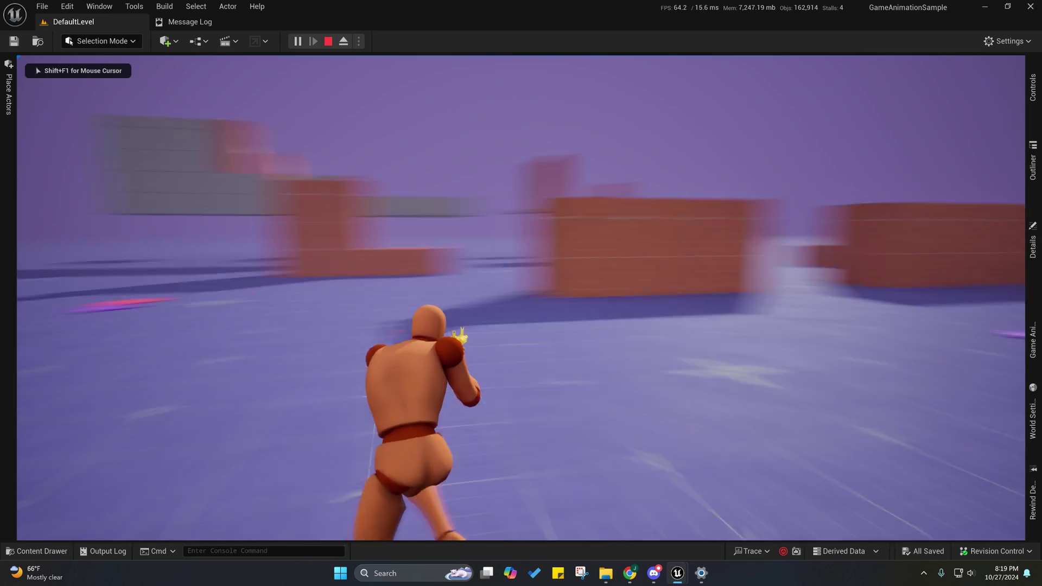
# Run the rifle-carrying character past the brick obstacles and across the open floor to examine its aiming and carrying poses.
pyautogui.press('w')
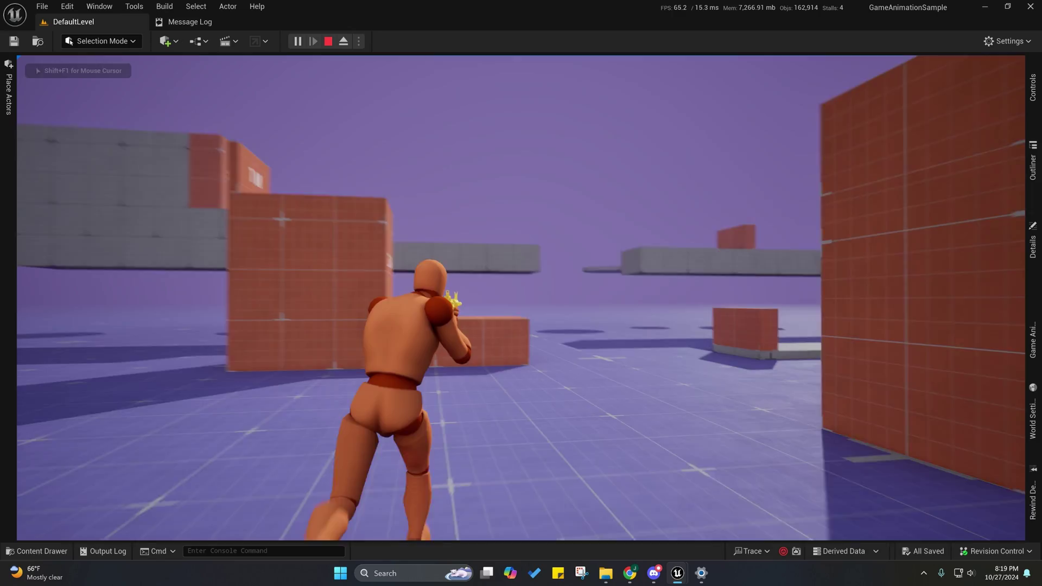
pyautogui.press('w')
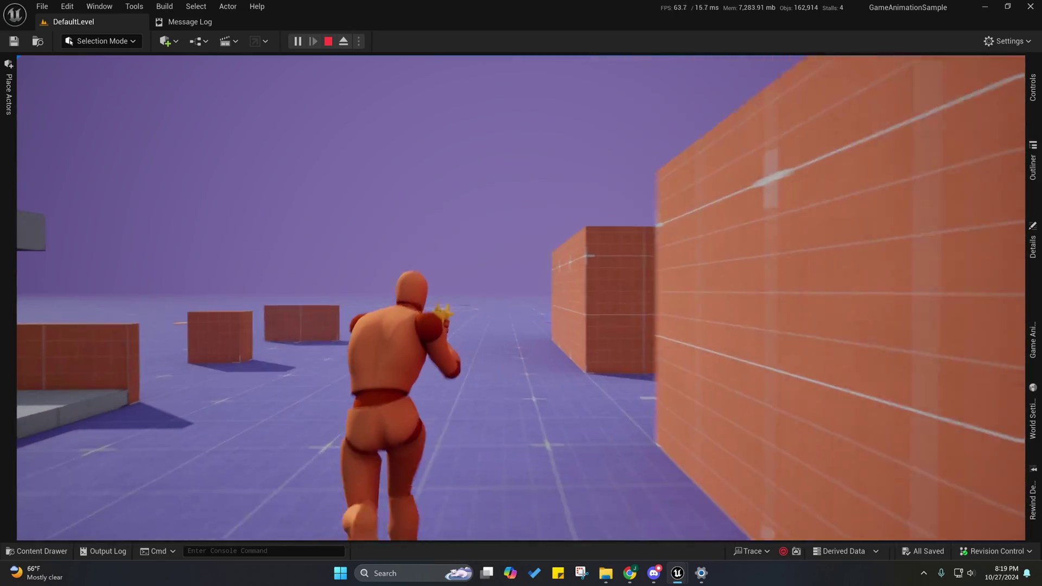
pyautogui.press('w')
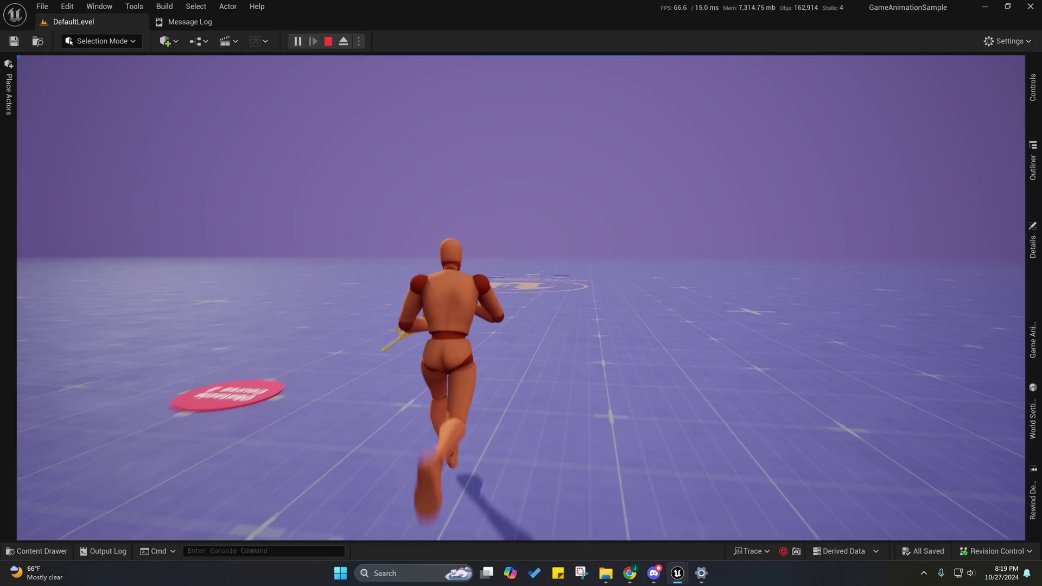
pyautogui.press('w')
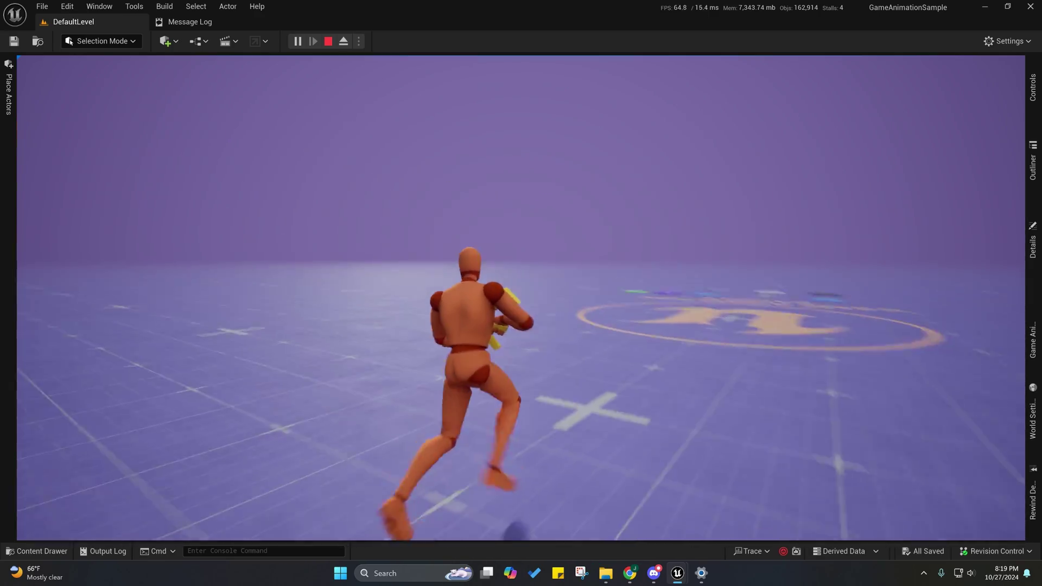
pyautogui.press('w')
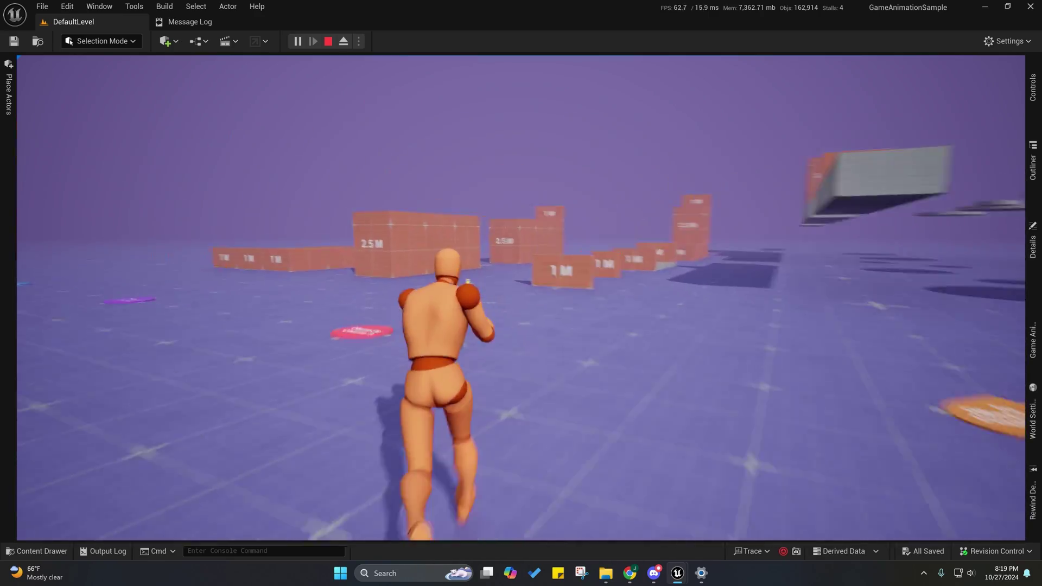
pyautogui.press('w')
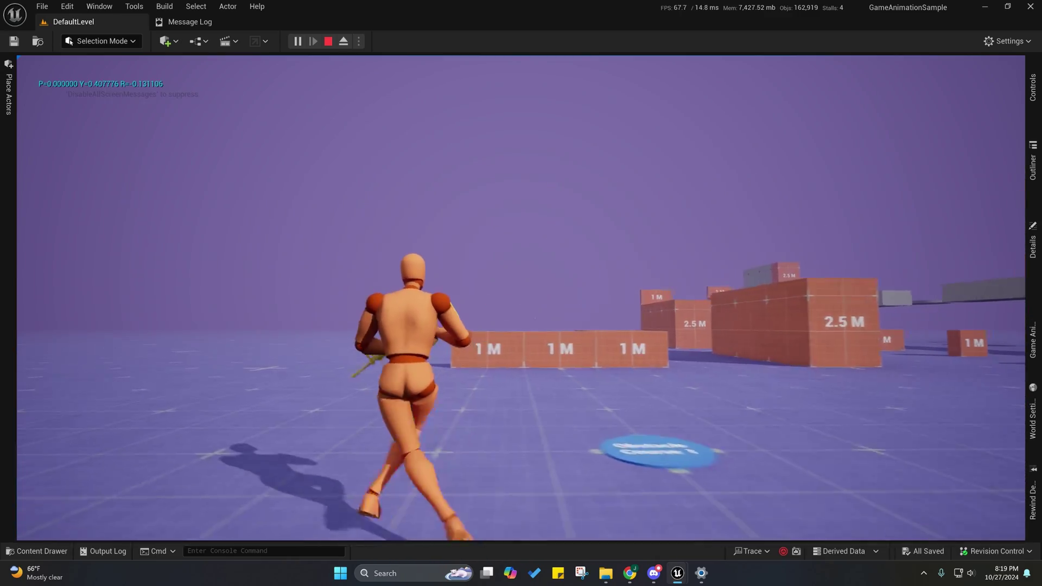
# Move the character with weapon firing and a one-handed pistol pose, tilting the aim down and up to examine the upper-body layering.
pyautogui.press('w')
pyautogui.press('w')
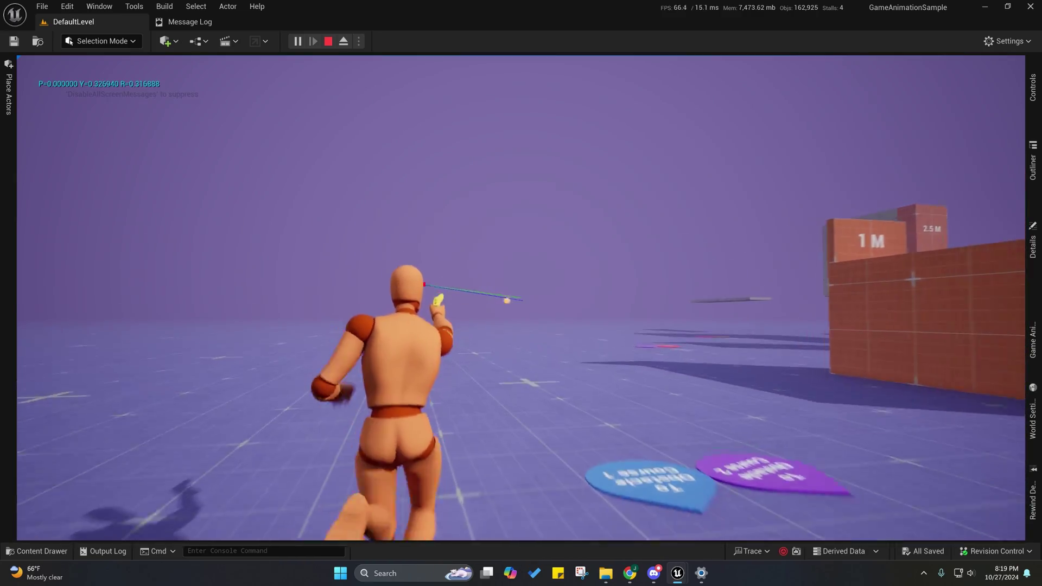
pyautogui.press('w')
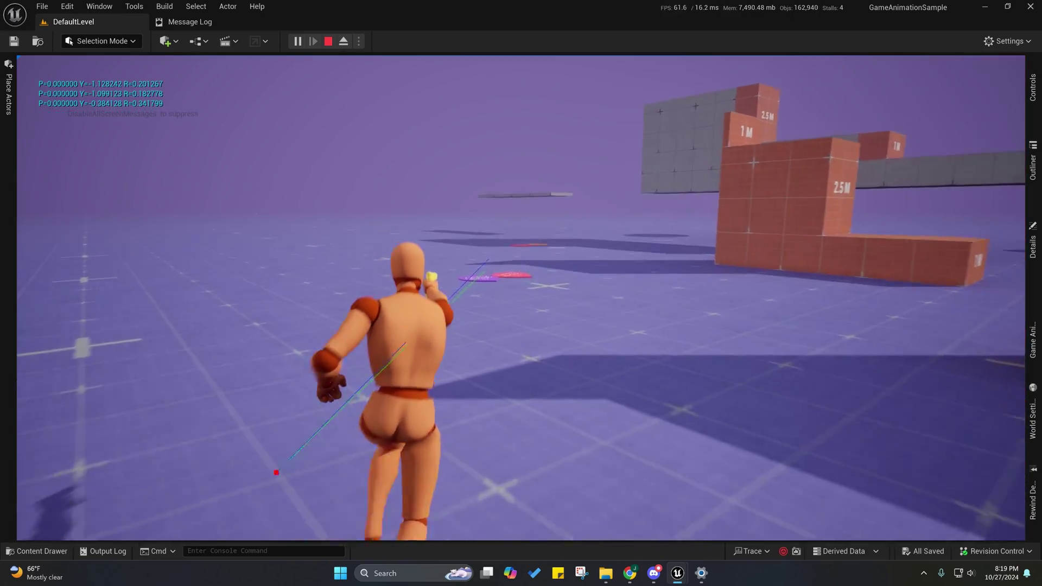
pyautogui.press('w')
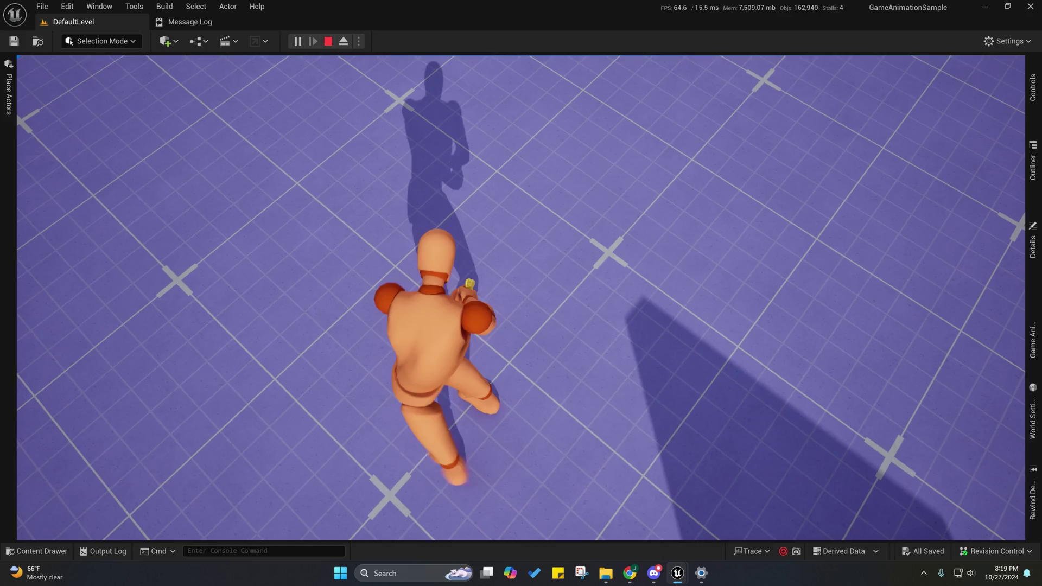
pyautogui.press('w')
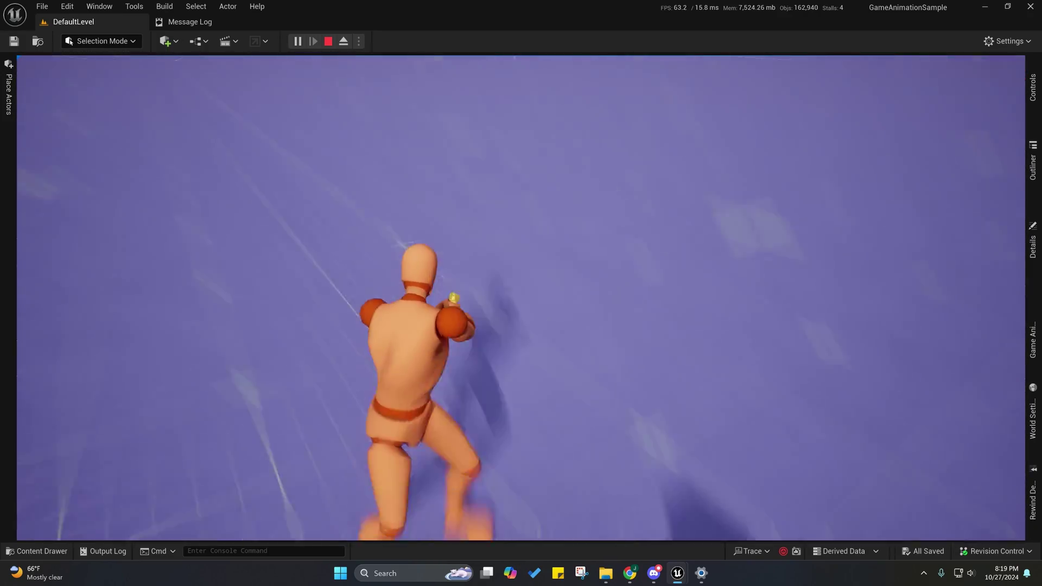
pyautogui.press('w')
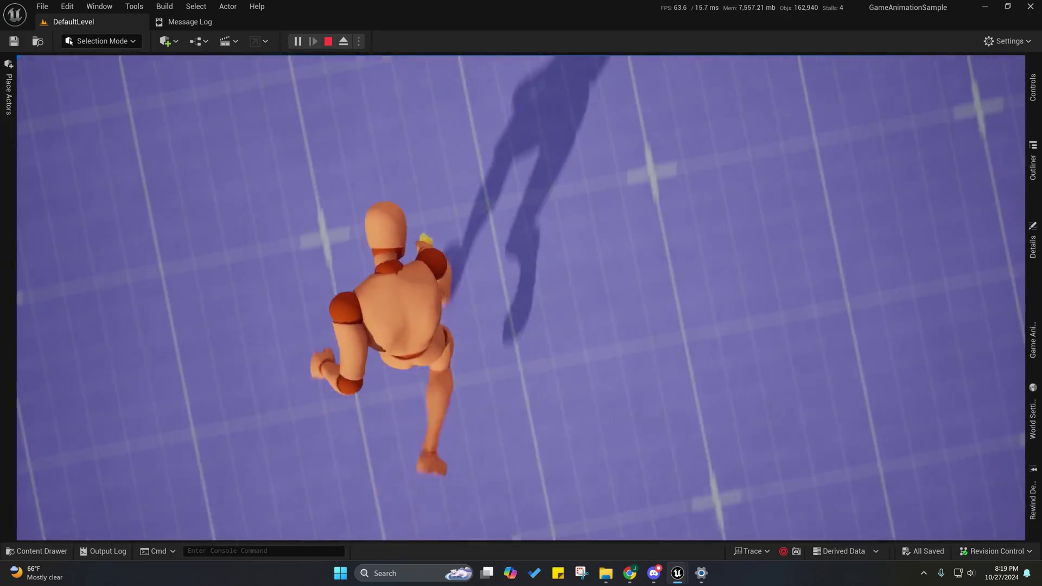
pyautogui.press('w')
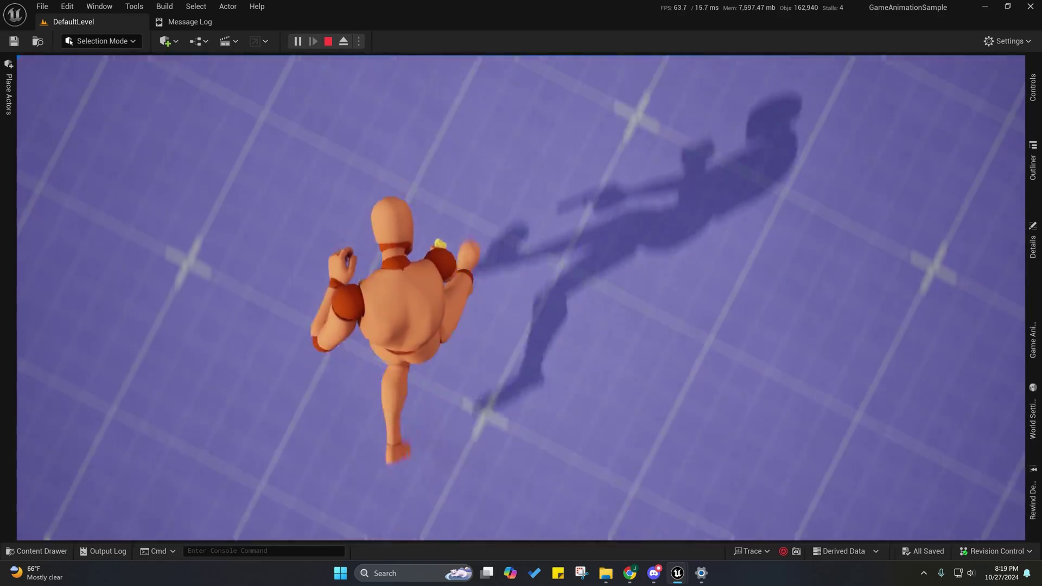
pyautogui.press('w')
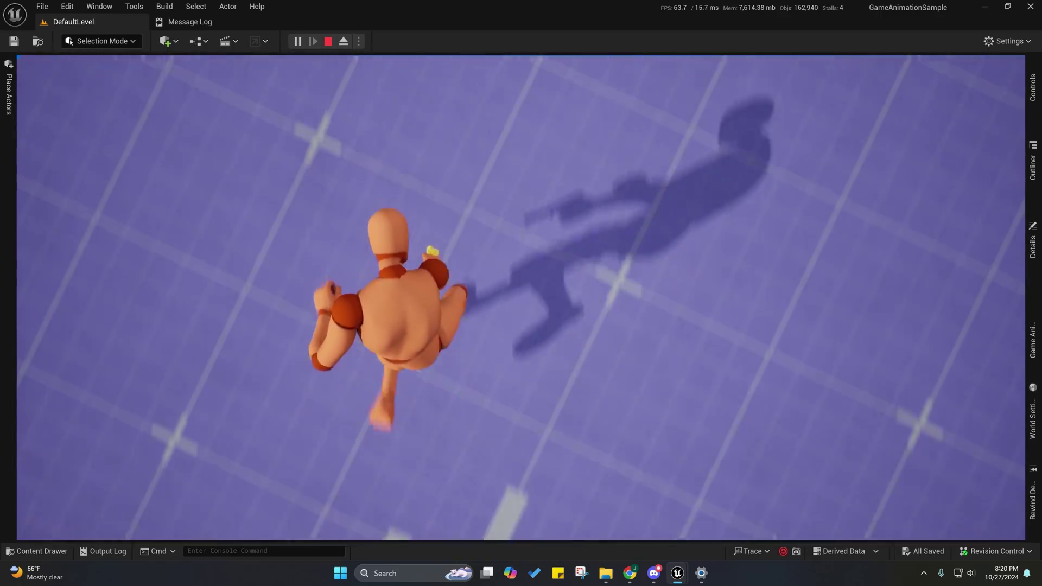
pyautogui.press('w')
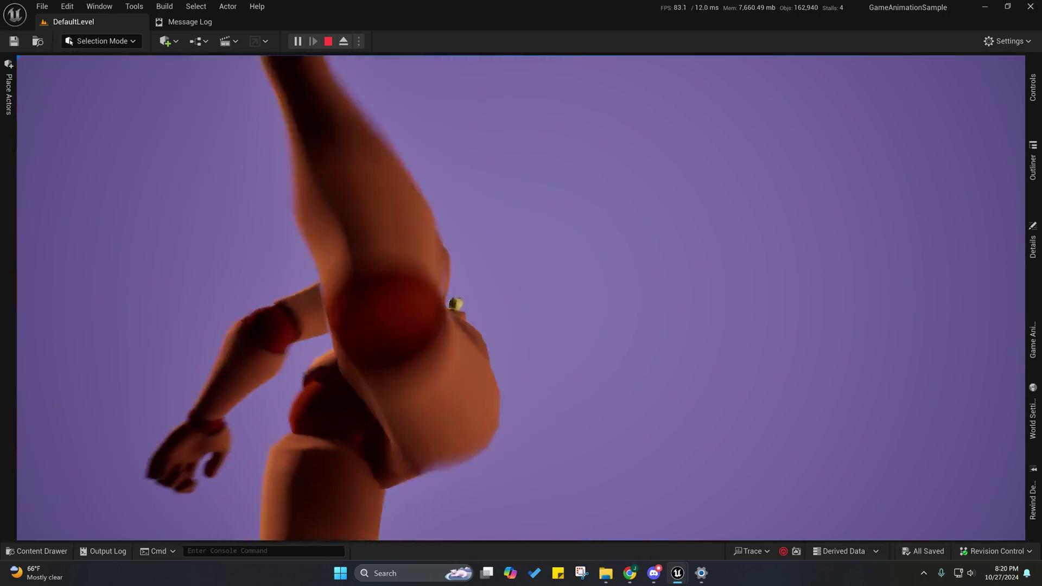
pyautogui.press('w')
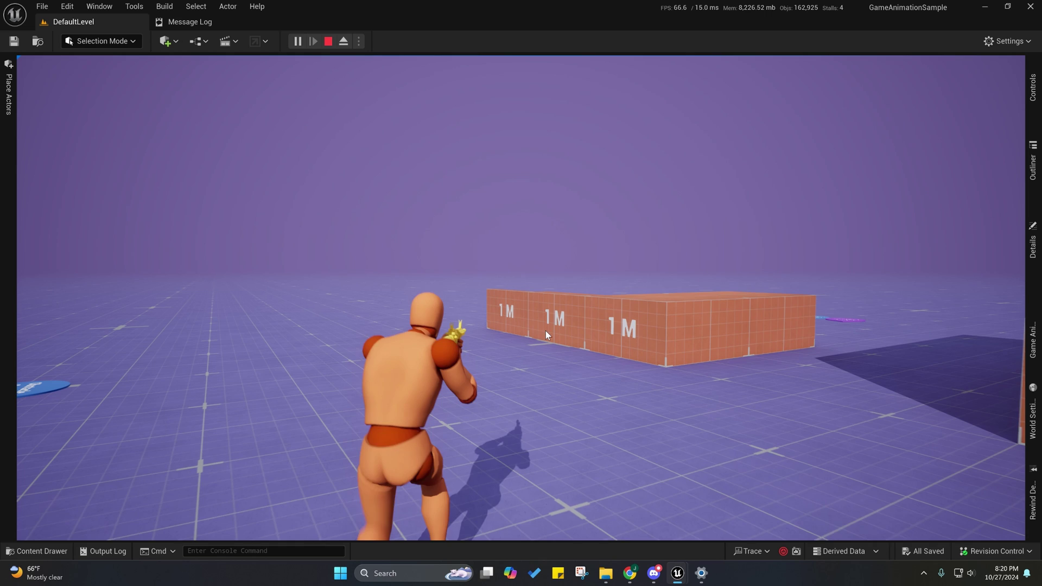
# Release the game's mouse capture, switch to the asset editor window and show the DA_AD_M9 data asset.
pyautogui.hotkey('shift', 'F1')
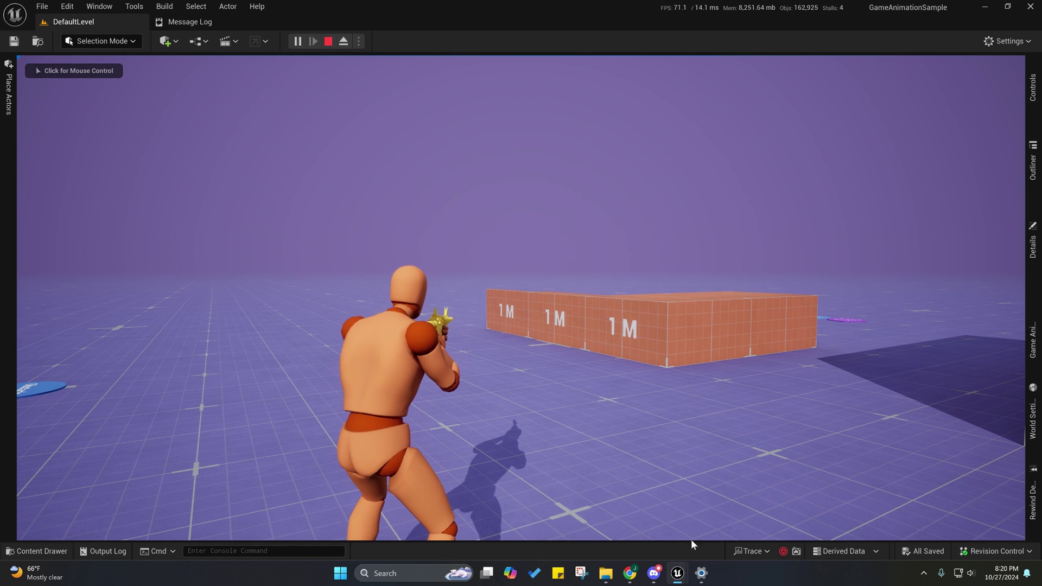
pyautogui.moveTo(681, 580)
pyautogui.click(700, 523)
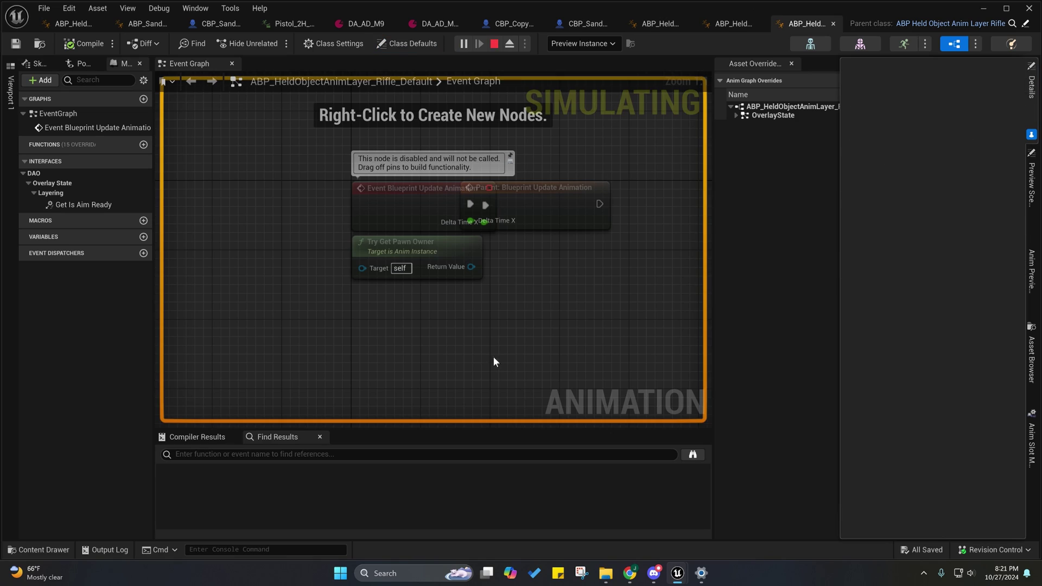
pyautogui.moveTo(493, 356); pyautogui.dragTo(603, 291, button='right')
pyautogui.click(357, 23)
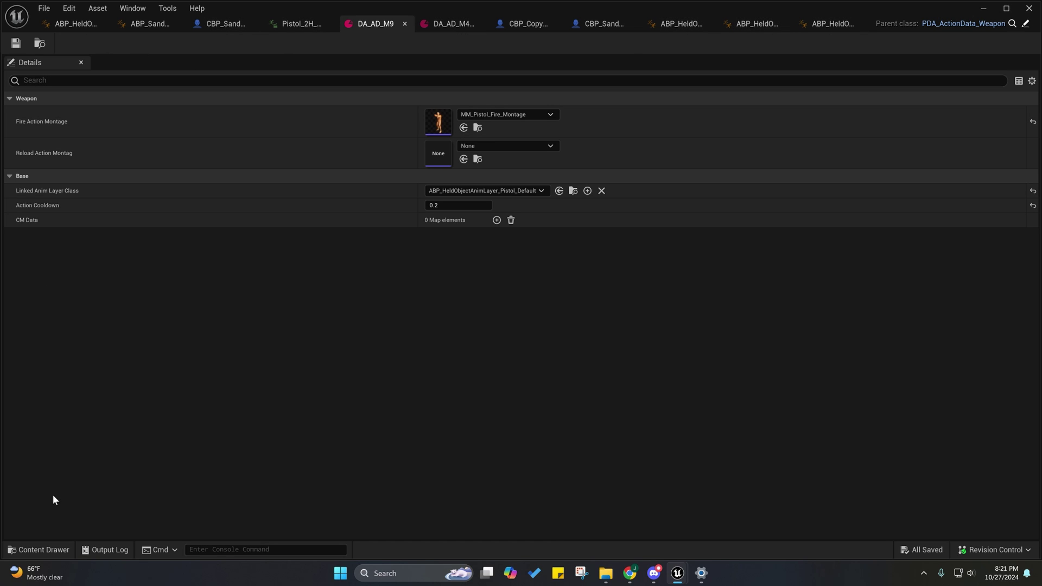
# Browse the project content to the LinkedAnimLayer folder under DAO > CharData.
pyautogui.click(11, 552)
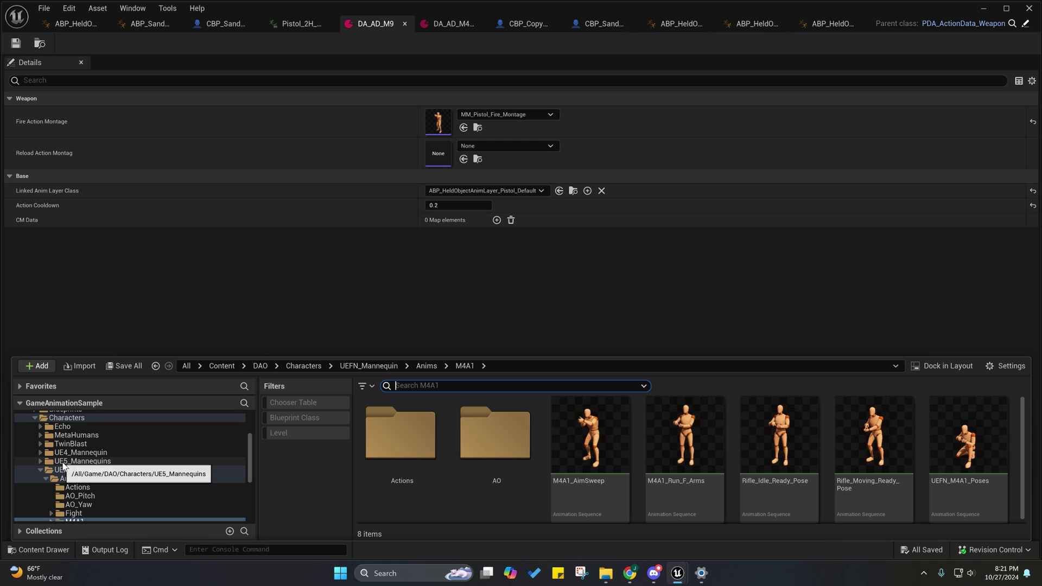
pyautogui.click(63, 478)
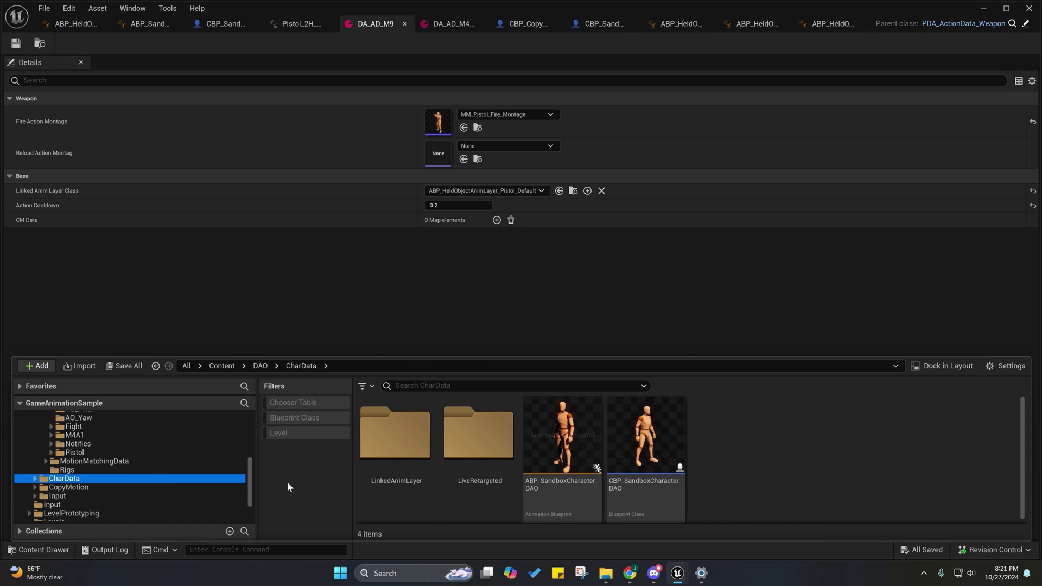
pyautogui.doubleClick(415, 439)
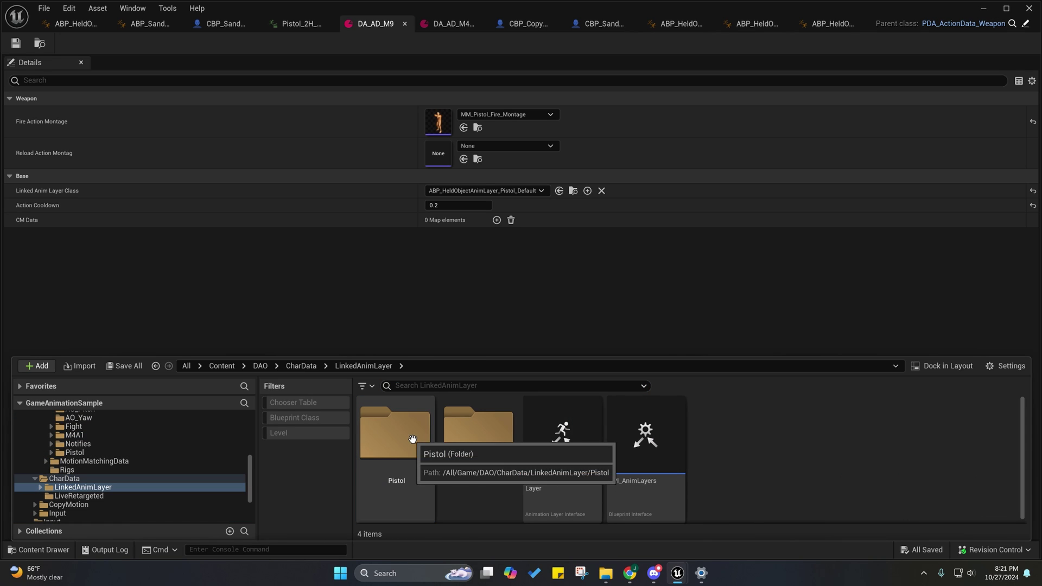
# Browse the project content to the Data folder under DAO > Blueprints > Actions > M4A1.
pyautogui.scroll(10, 67, 450)
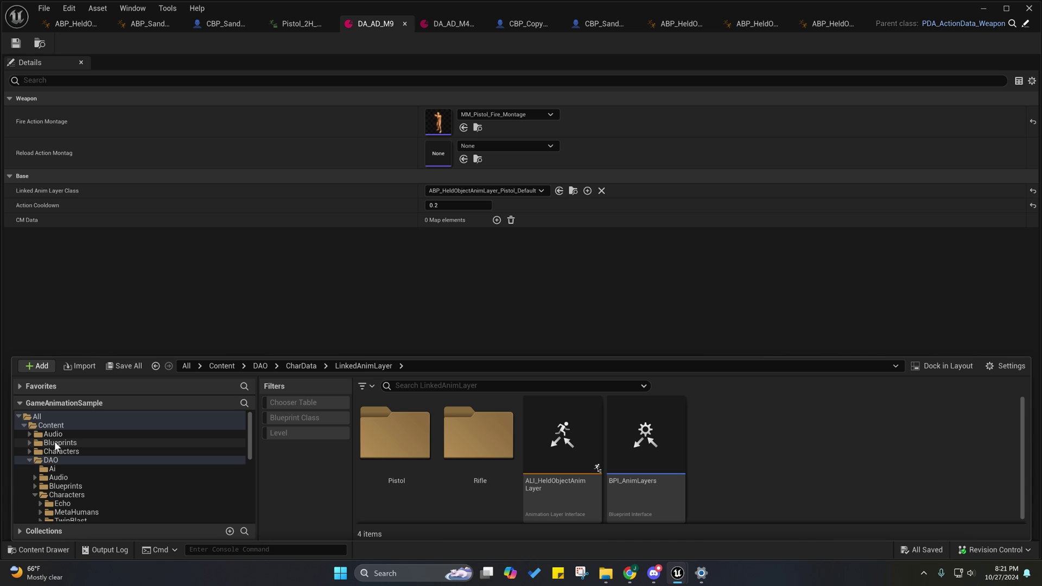
pyautogui.scroll(-2, 59, 451)
pyautogui.click(65, 453)
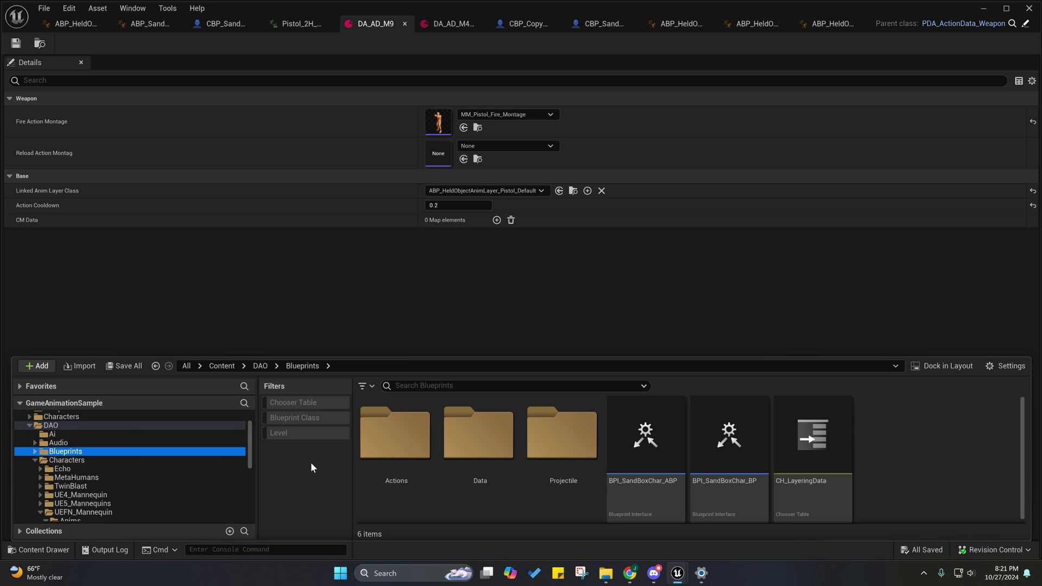
pyautogui.doubleClick(386, 434)
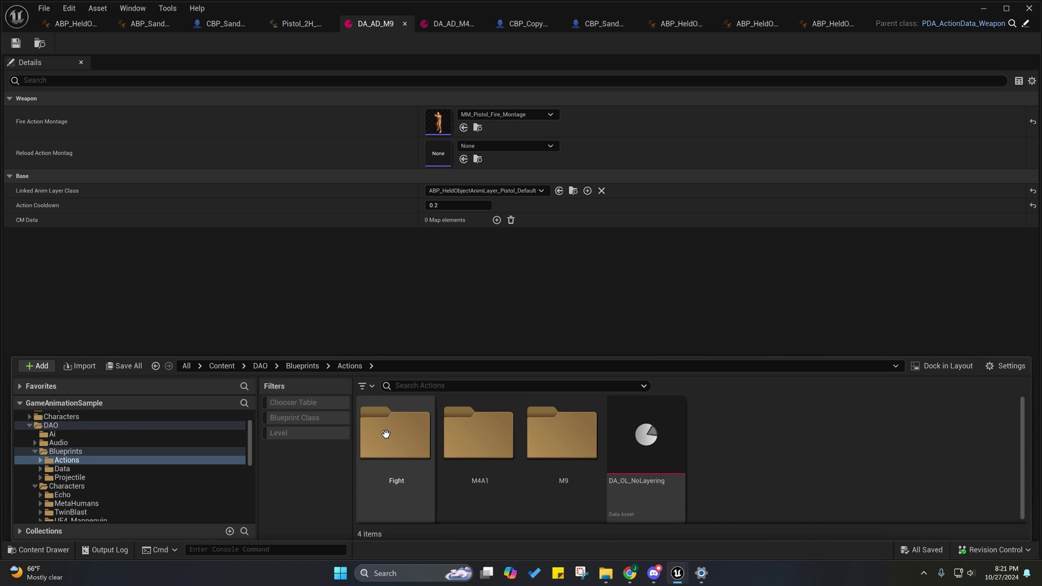
pyautogui.doubleClick(466, 442)
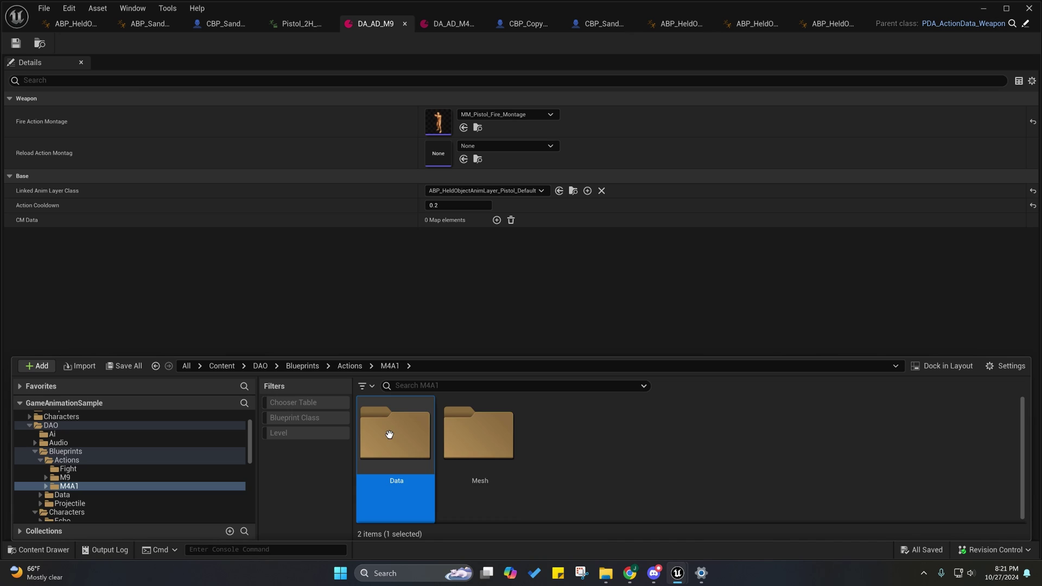
pyautogui.doubleClick(389, 434)
# Open the DA_OL_Pistol_Idle_Aiming data asset from CharData > LinkedAnimLayer > Pistol > Overlay > Aiming.
pyautogui.scroll(5, 79, 472)
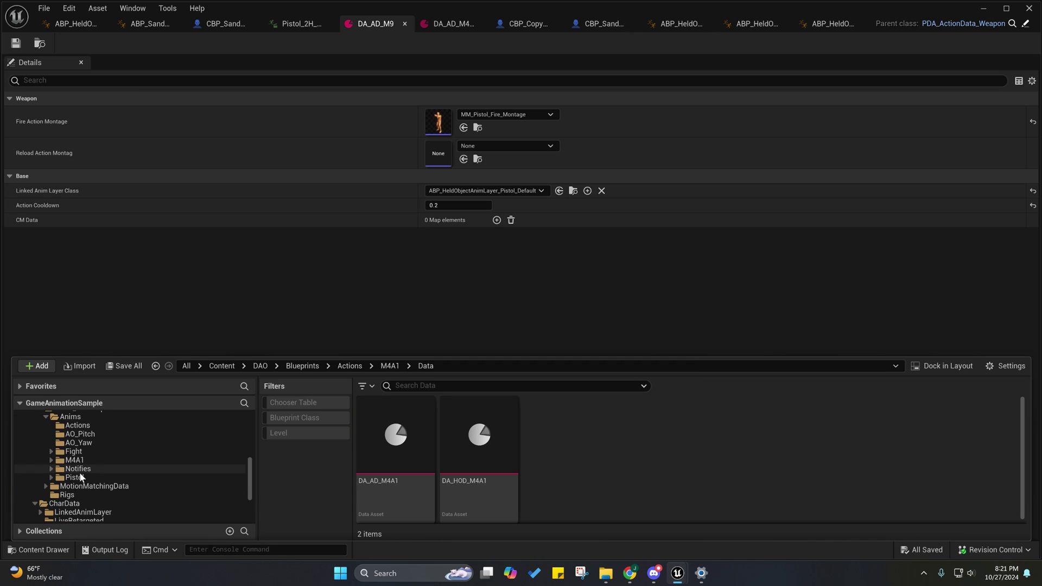
pyautogui.scroll(-4, 80, 475)
pyautogui.click(82, 442)
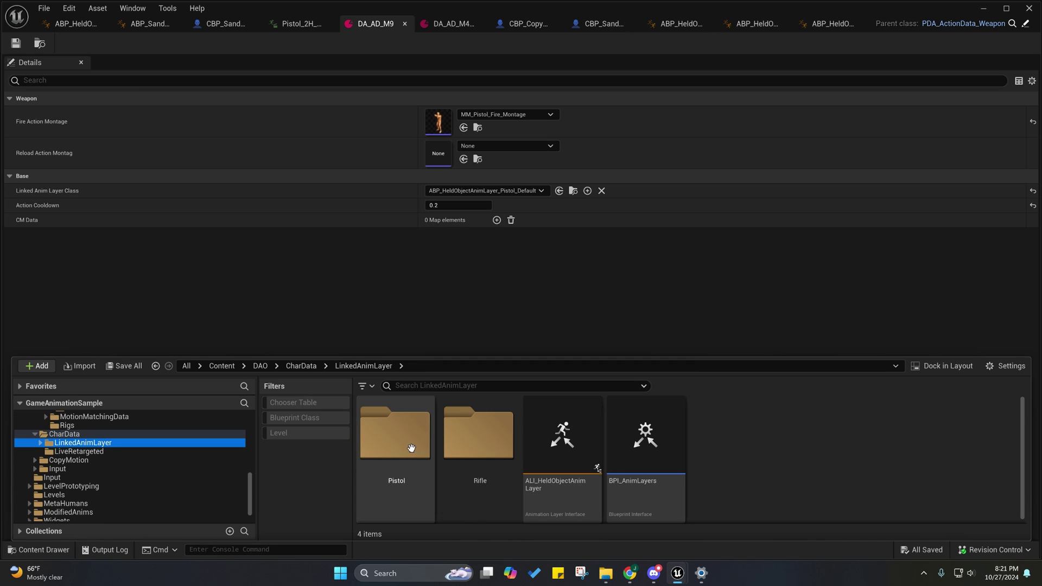
pyautogui.doubleClick(380, 440)
pyautogui.doubleClick(389, 439)
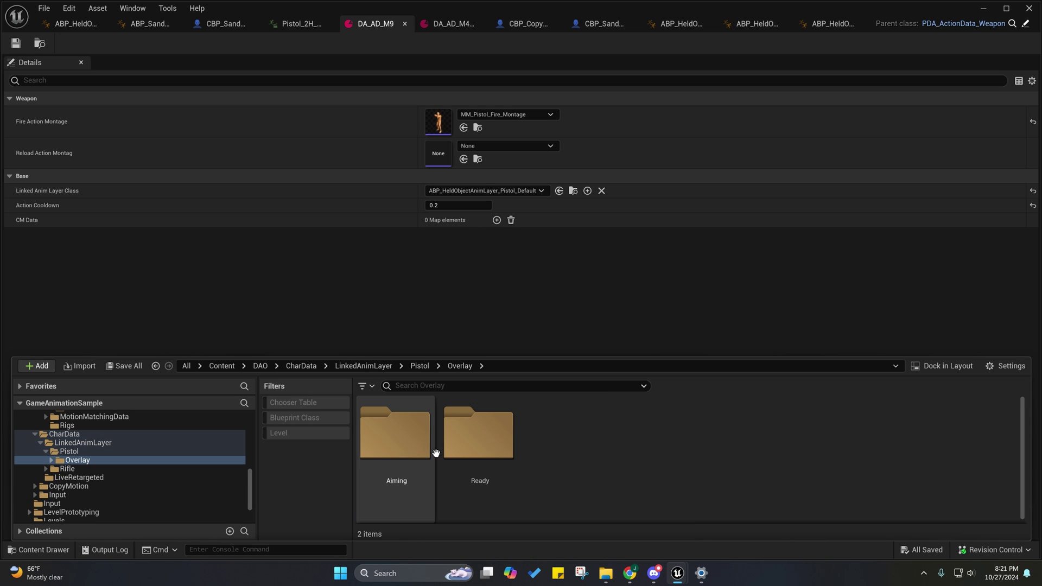
pyautogui.doubleClick(392, 447)
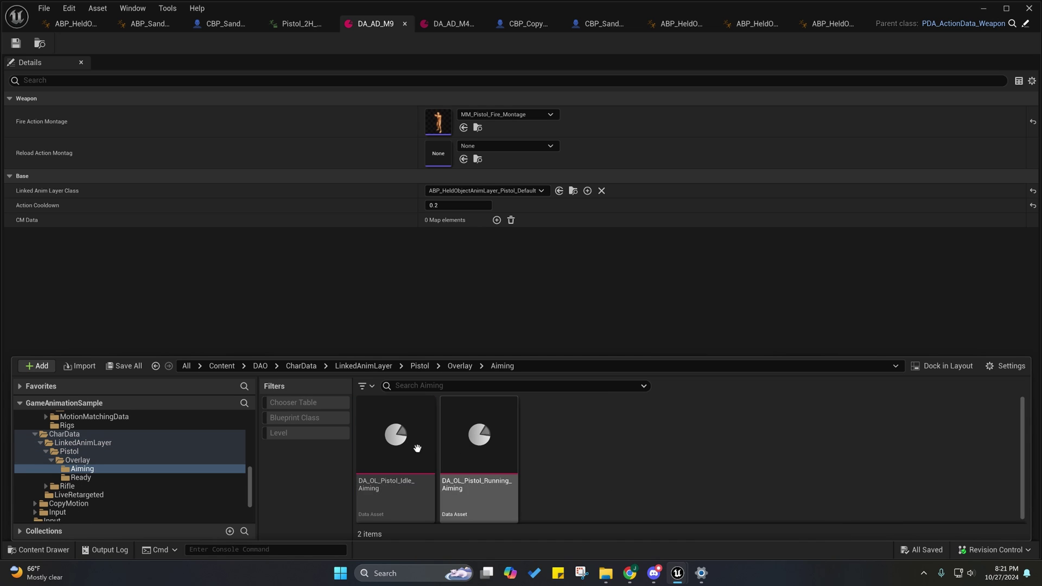
pyautogui.doubleClick(397, 438)
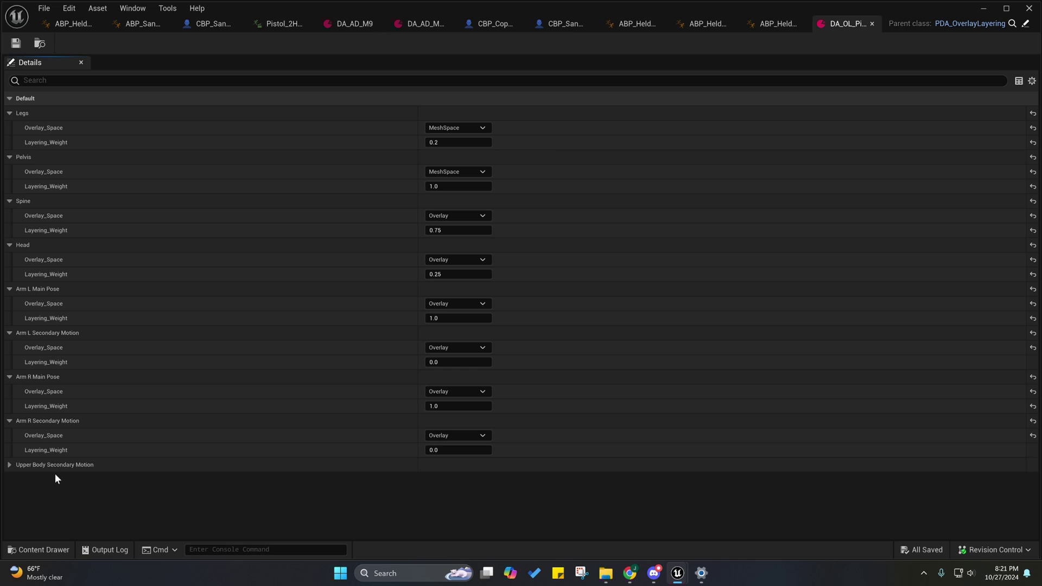
# Try an Upper Body Secondary Motion layering weight of 0.5 in the pistol idle aiming asset and put it back to 0.1.
pyautogui.click(10, 466)
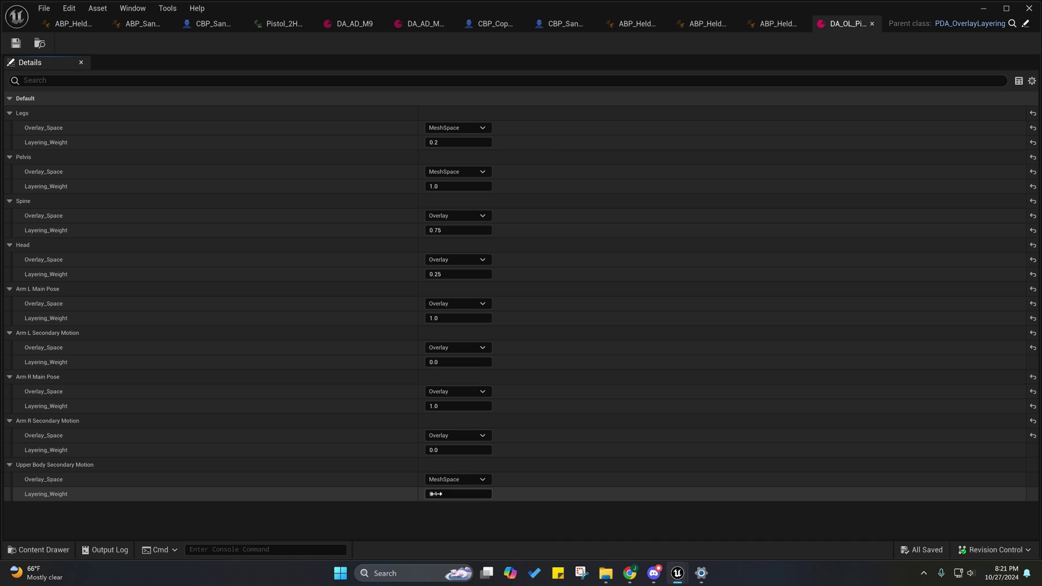
pyautogui.write('5')
pyautogui.press('Return')
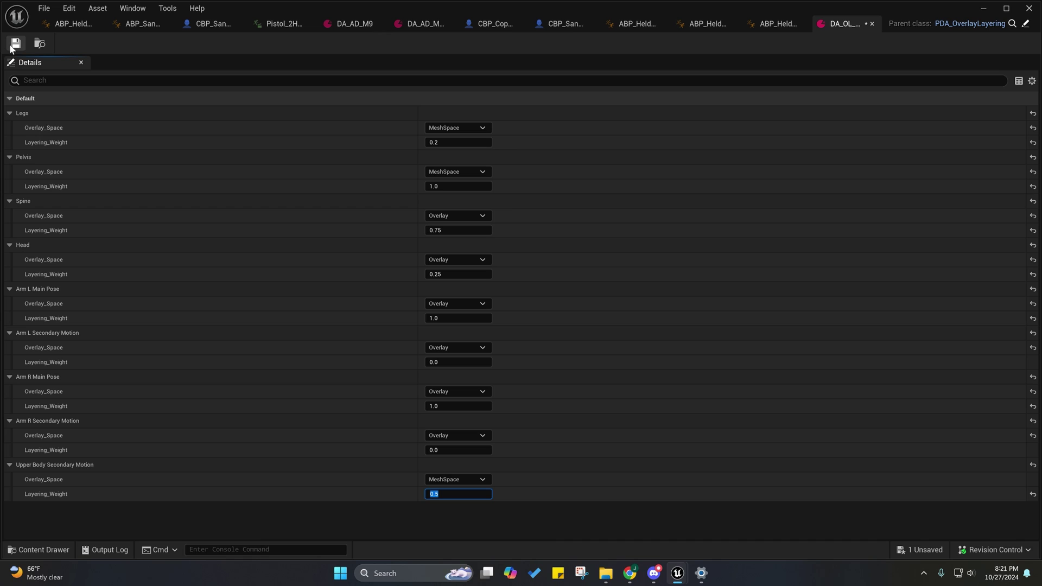
pyautogui.write('.1')
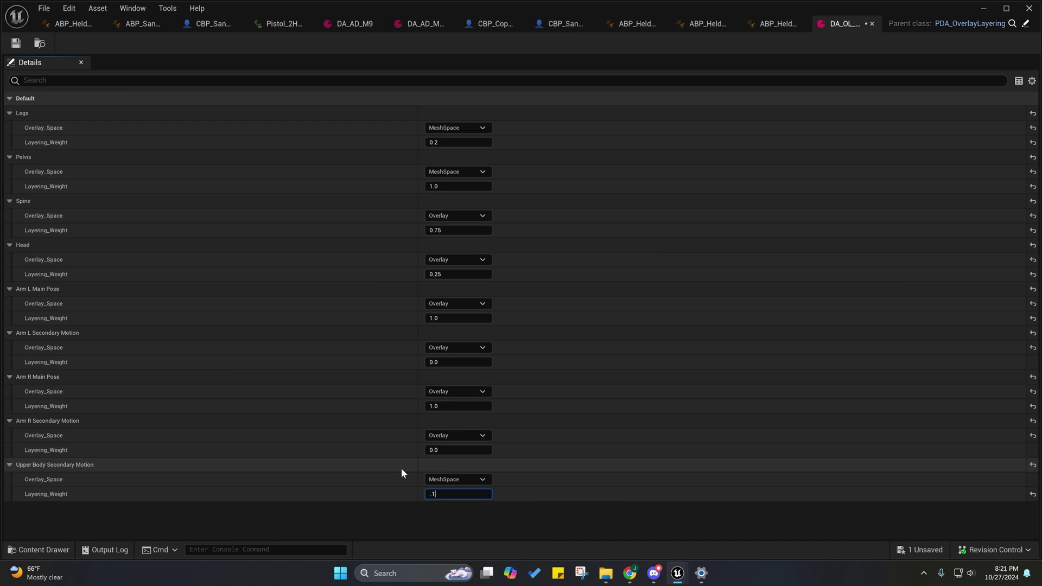
pyautogui.press('Return')
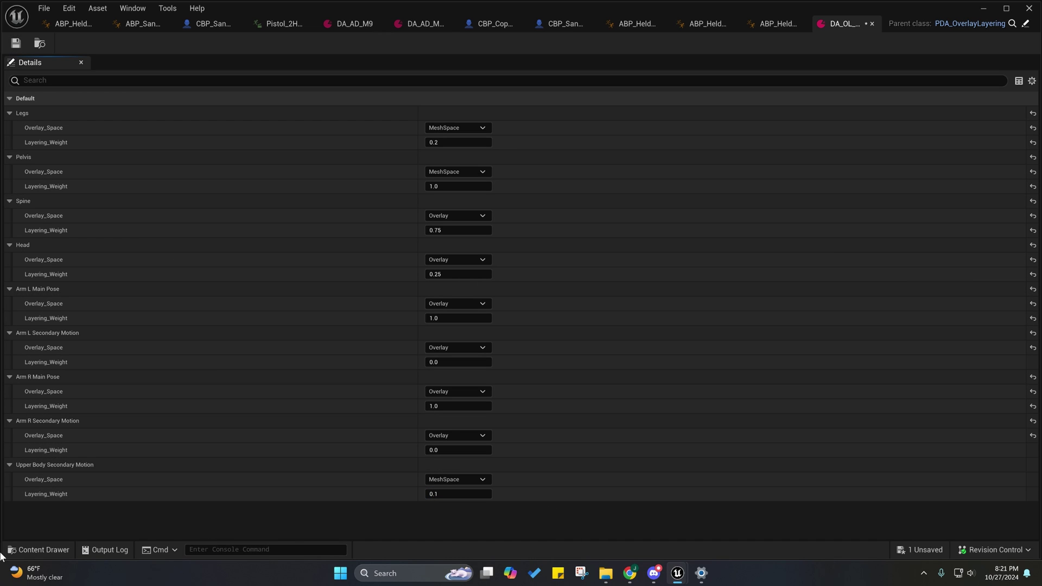
# Open the DA_OL_Rifle_Running_Aiming data asset from LinkedAnimLayer > Rifle > Overlay > Aiming.
pyautogui.click(44, 549)
pyautogui.click(69, 485)
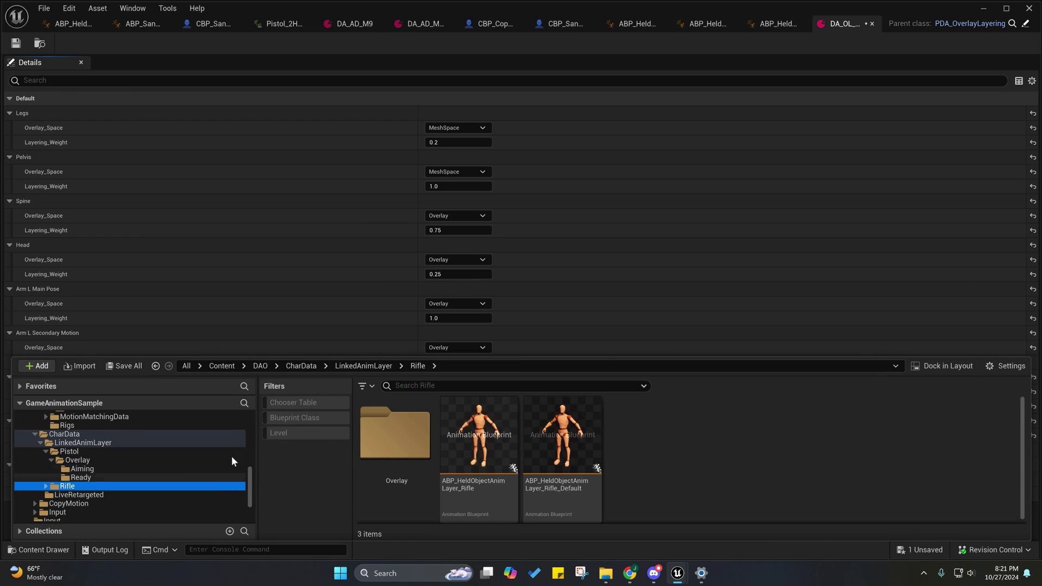
pyautogui.doubleClick(410, 432)
pyautogui.doubleClick(395, 433)
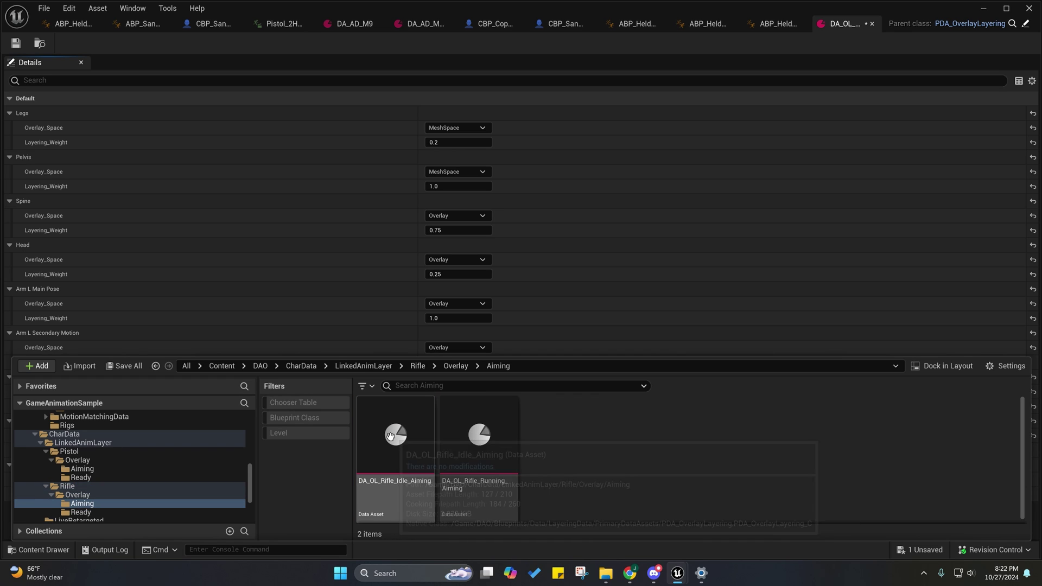
pyautogui.doubleClick(491, 432)
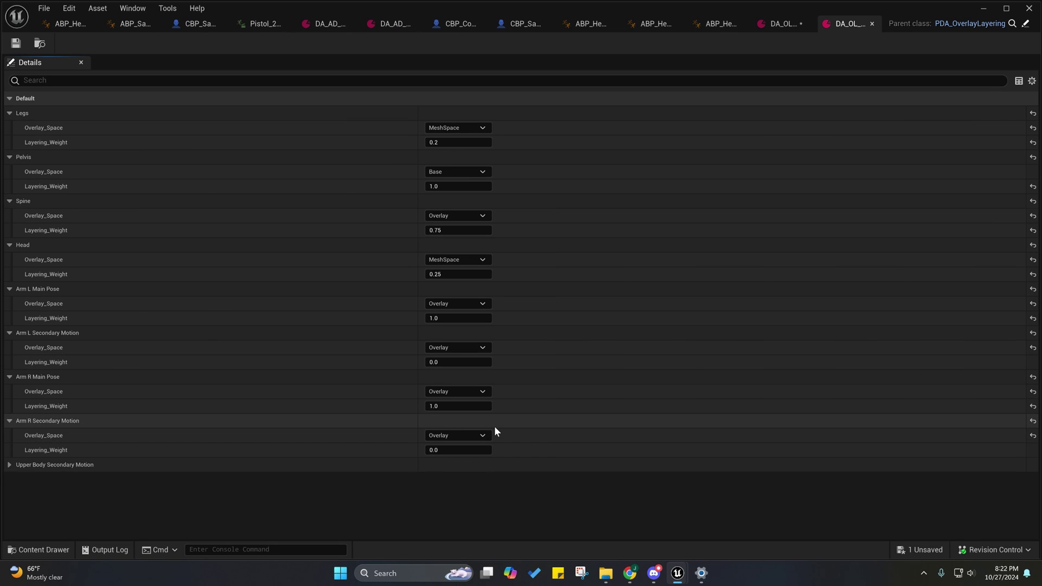
# Set the Upper Body Secondary Motion layering weight to 0.5 in the rifle running aiming asset and save it.
pyautogui.click(9, 465)
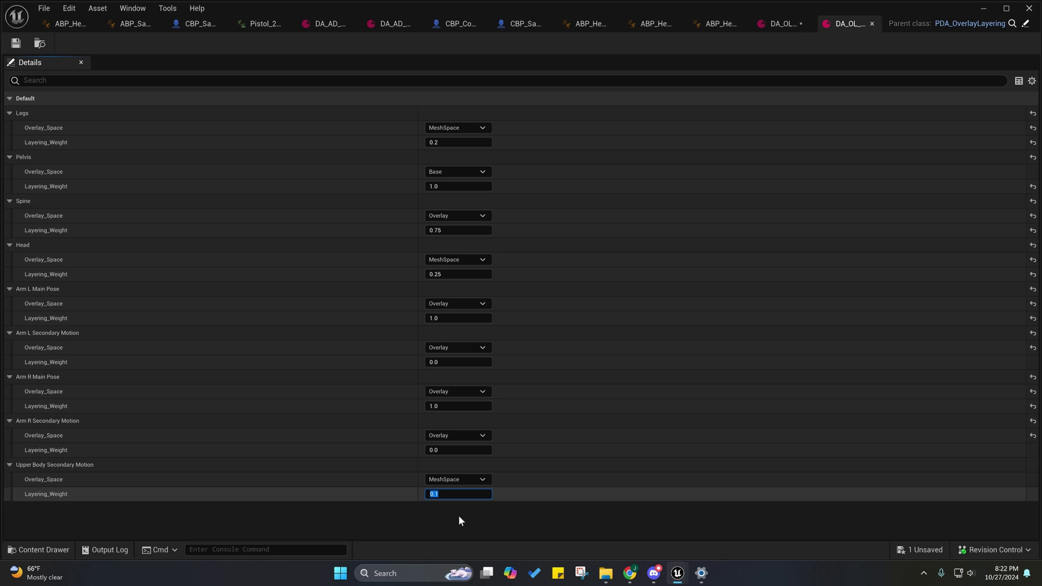
pyautogui.write('0.5')
pyautogui.press('Return')
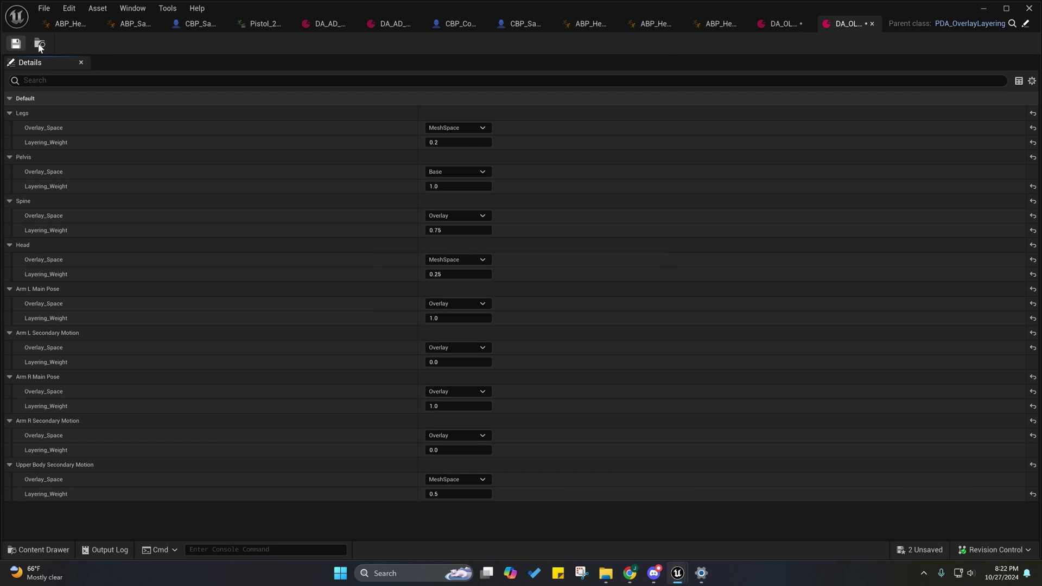
# Return to the running game and run the rifle-aiming character across the floor to examine the upper-body motion.
pyautogui.click(990, 8)
pyautogui.click(428, 154)
pyautogui.press('w')
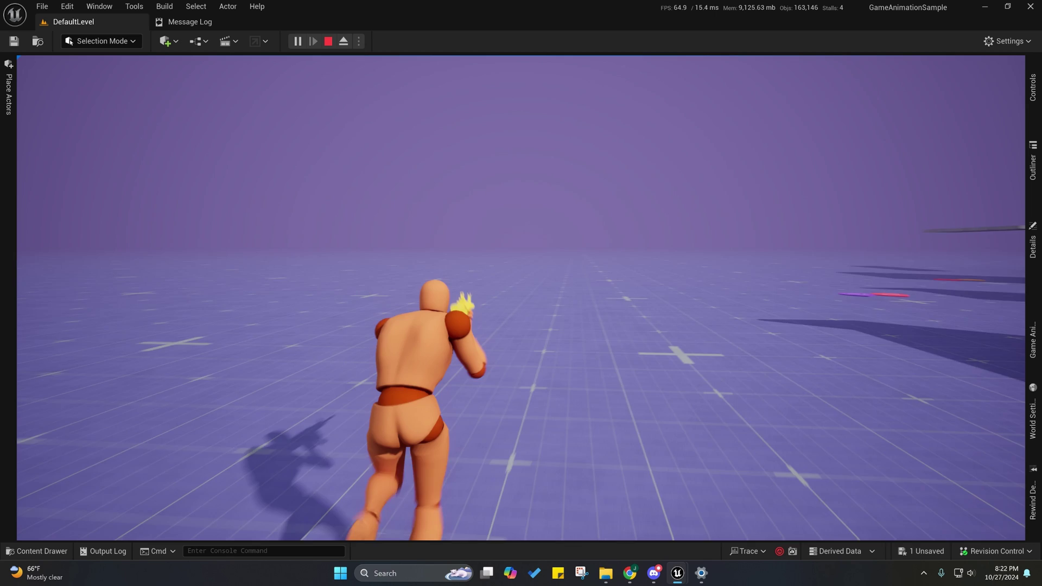
# Release the mouse, eject from the character and view its rifle aiming pose from the side and from behind.
pyautogui.hotkey('shift', 'F1')
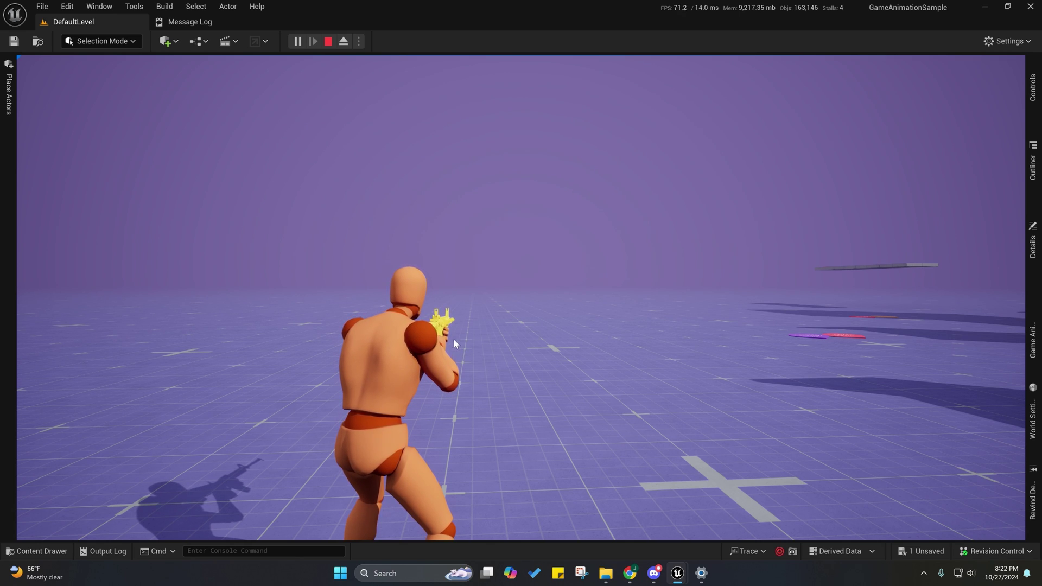
pyautogui.click(344, 41)
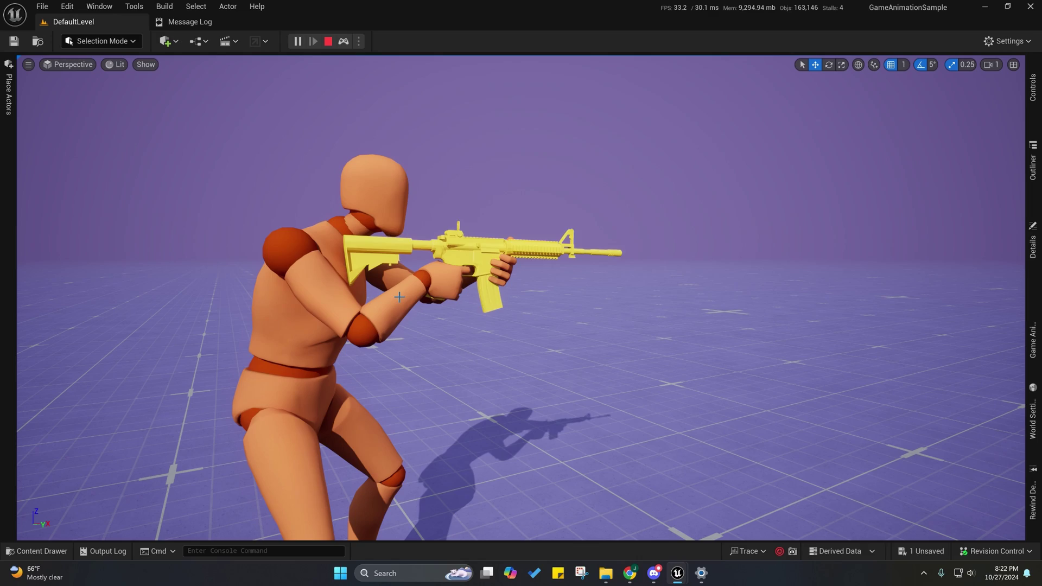
pyautogui.moveTo(421, 322); pyautogui.dragTo(598, 321, button='right')
pyautogui.press('s')
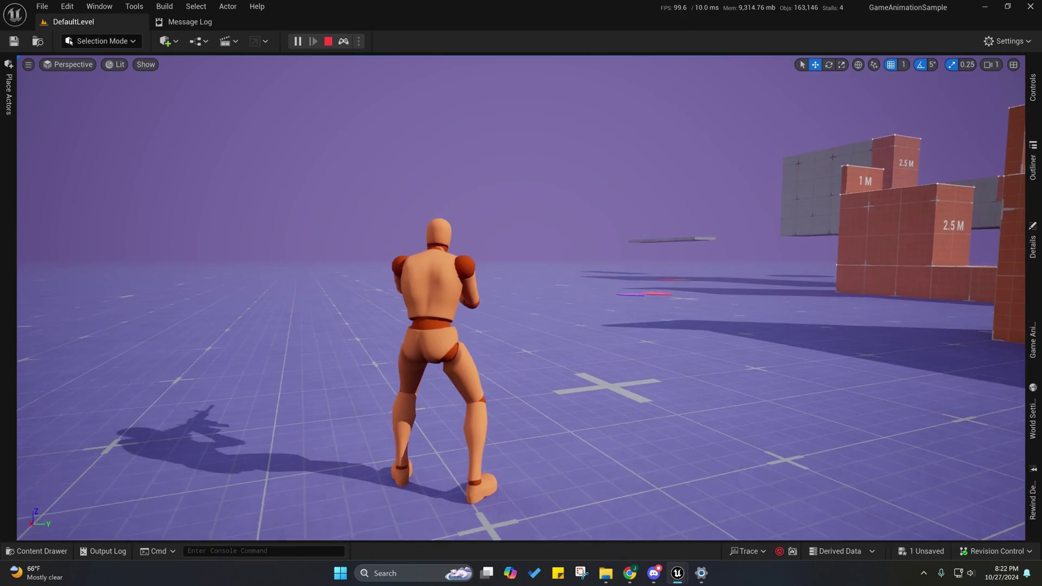
# Possess the character again to check the rifle aiming run, and switch back to the asset editor window.
pyautogui.click(344, 42)
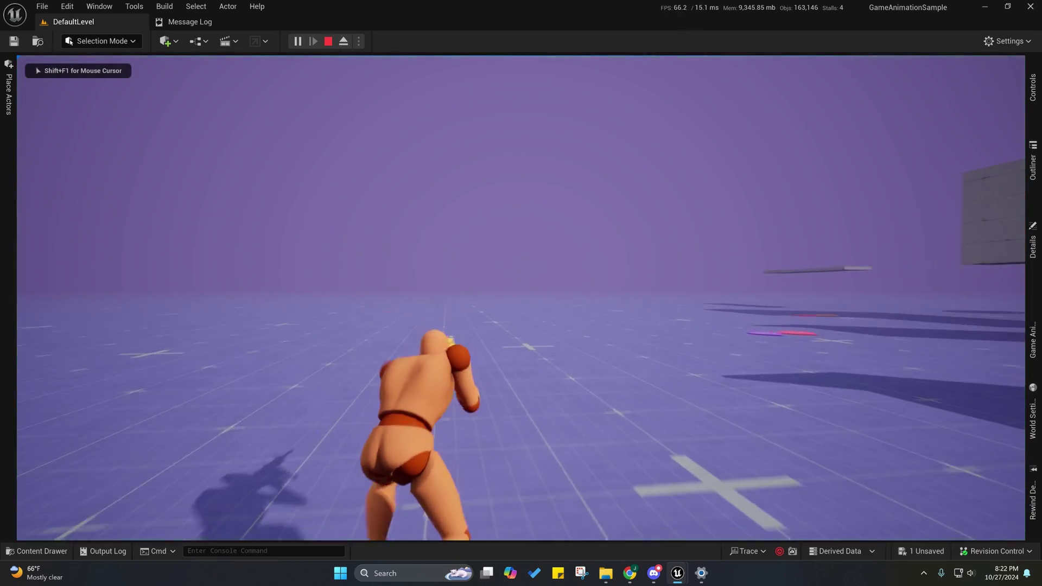
pyautogui.hotkey('shift', 'F1')
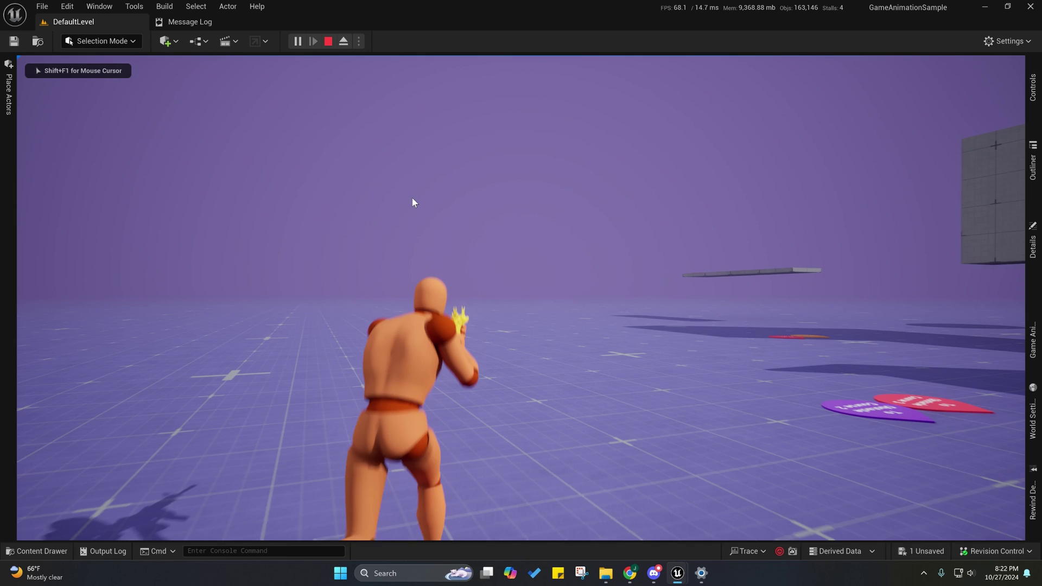
pyautogui.moveTo(679, 579)
pyautogui.click(735, 516)
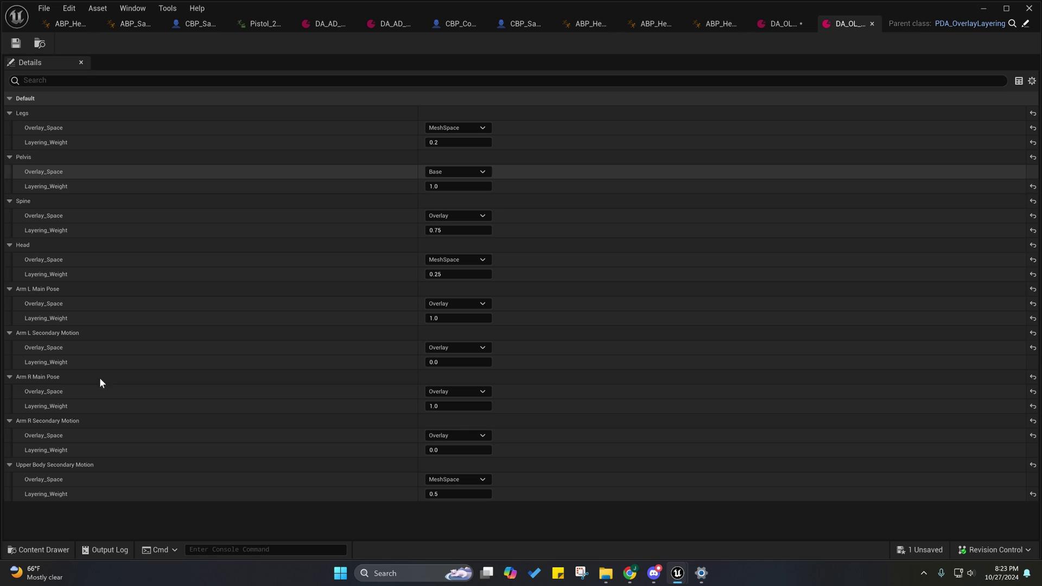
# Open the IK_Correction layer from the AnimGraph of the ABP_SandboxCharacter_DAO animation blueprint.
pyautogui.click(120, 26)
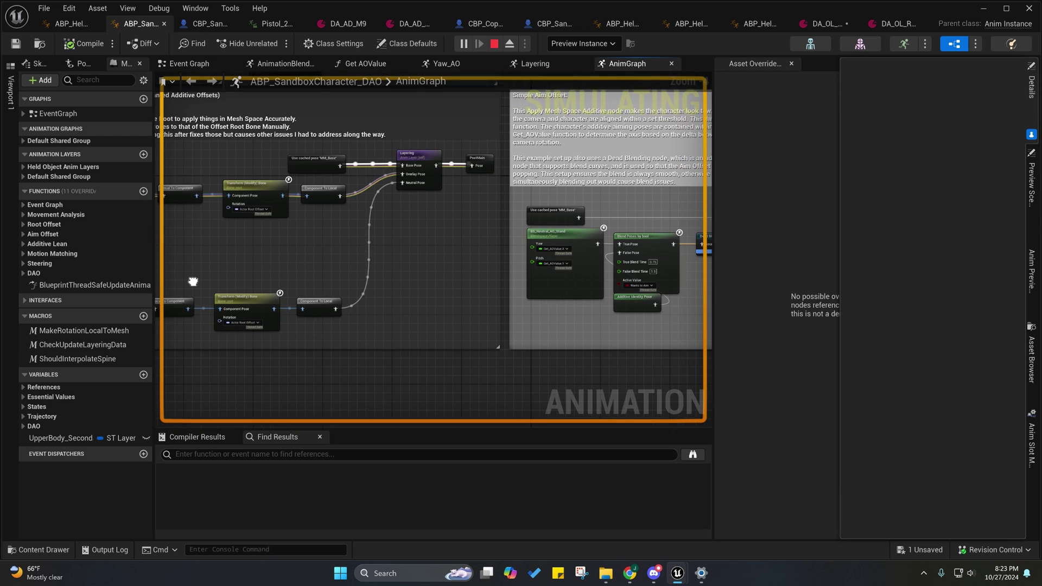
pyautogui.moveTo(576, 289); pyautogui.dragTo(363, 296, button='right')
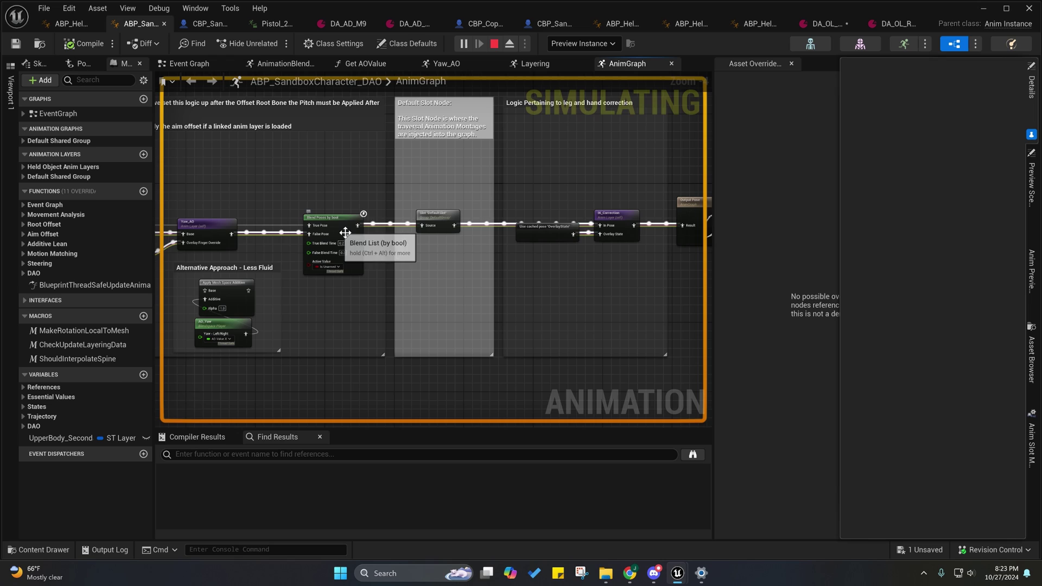
pyautogui.moveTo(493, 252); pyautogui.dragTo(299, 258, button='right')
pyautogui.click(416, 223)
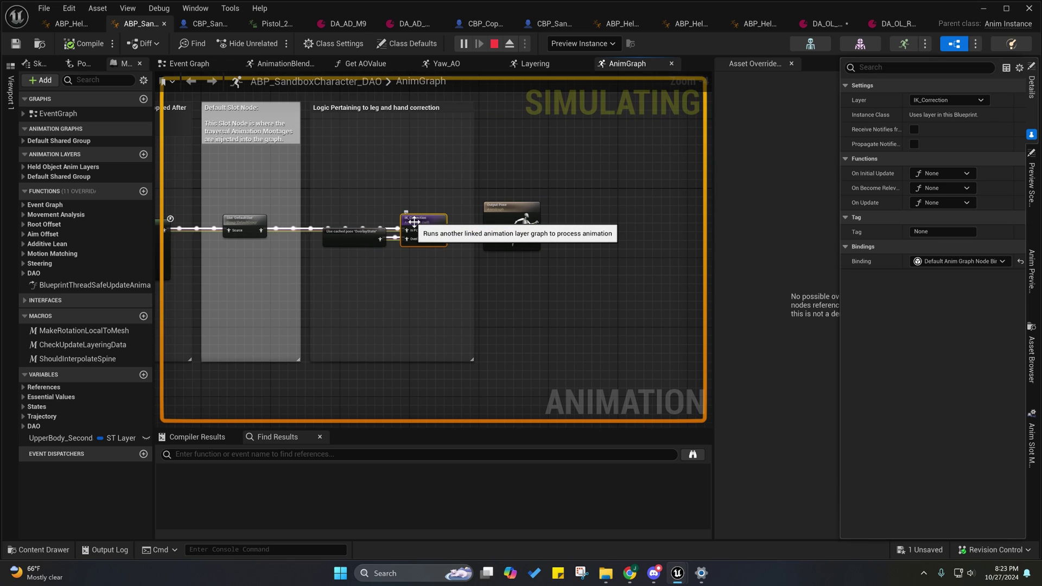
pyautogui.doubleClick(415, 222)
# Select both Two Bone IK nodes in the IK_Correction graph and examine their hand IK curve setup.
pyautogui.moveTo(467, 255); pyautogui.dragTo(337, 258, button='right')
pyautogui.scroll(3, 337, 257)
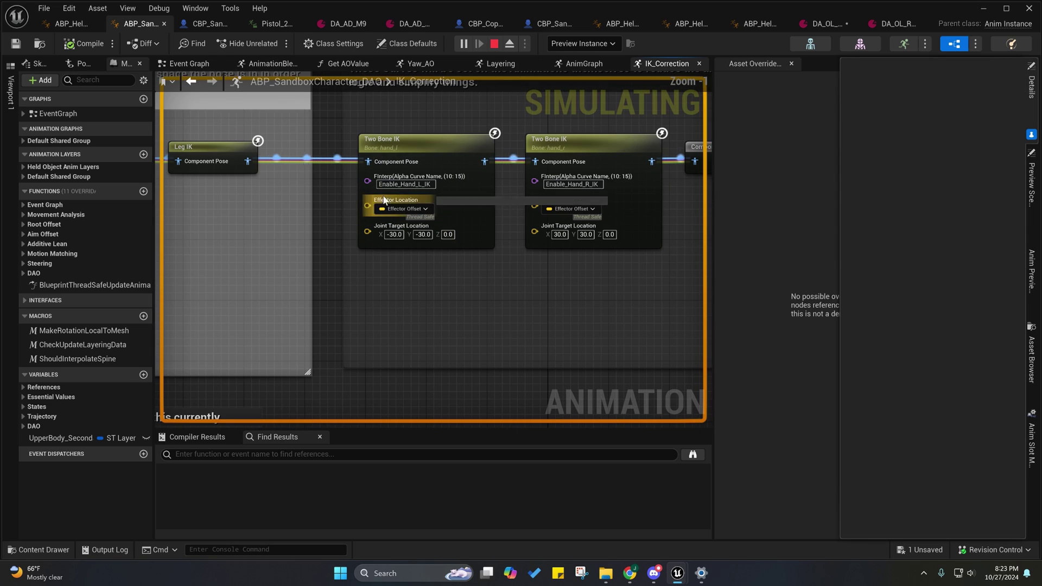
pyautogui.moveTo(638, 286); pyautogui.dragTo(640, 296)
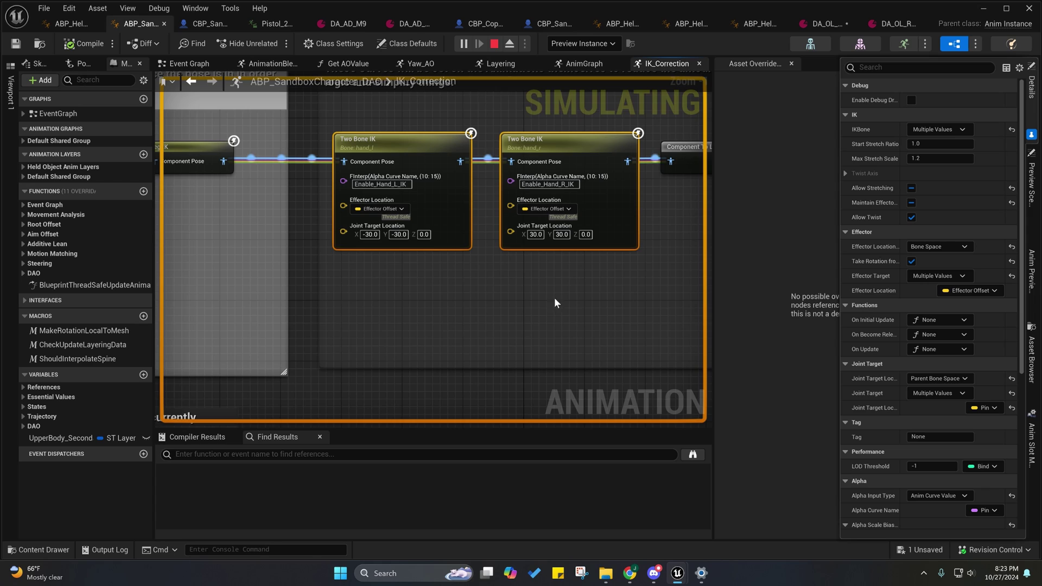
pyautogui.moveTo(534, 299); pyautogui.dragTo(481, 353, button='right')
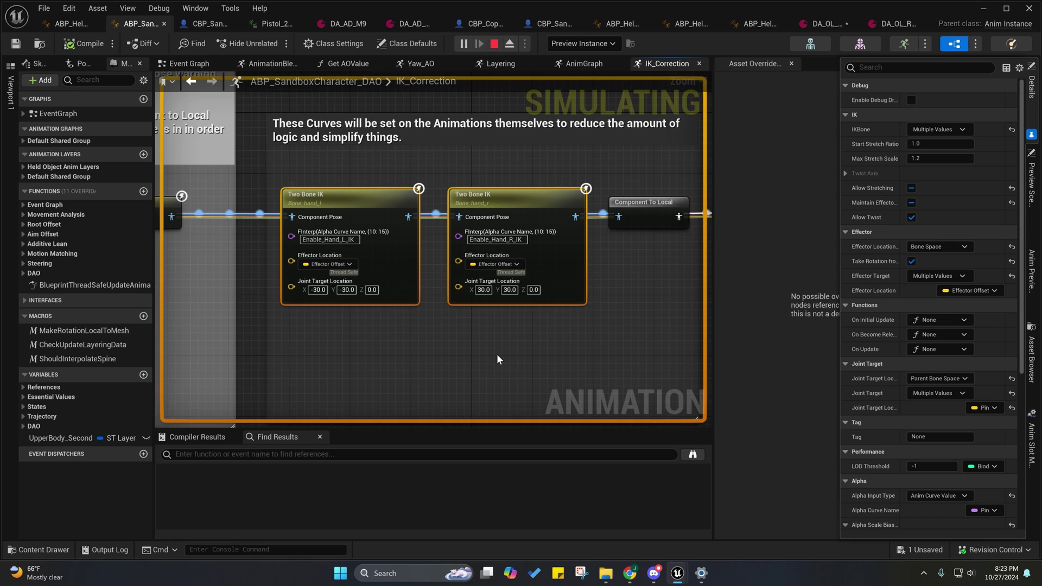
# Inspect the settings of the hand_l and hand_r Two Bone IK nodes individually, ending on the hand_l node.
pyautogui.moveTo(497, 354); pyautogui.dragTo(395, 328, button='right')
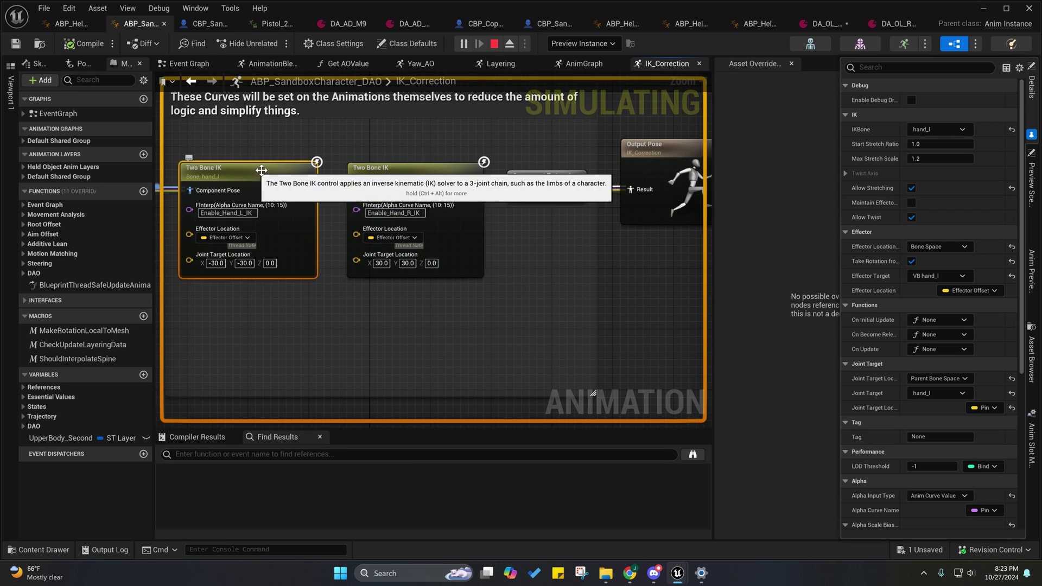
pyautogui.click(346, 170)
pyautogui.click(362, 172)
pyautogui.moveTo(342, 202); pyautogui.dragTo(370, 214, button='right')
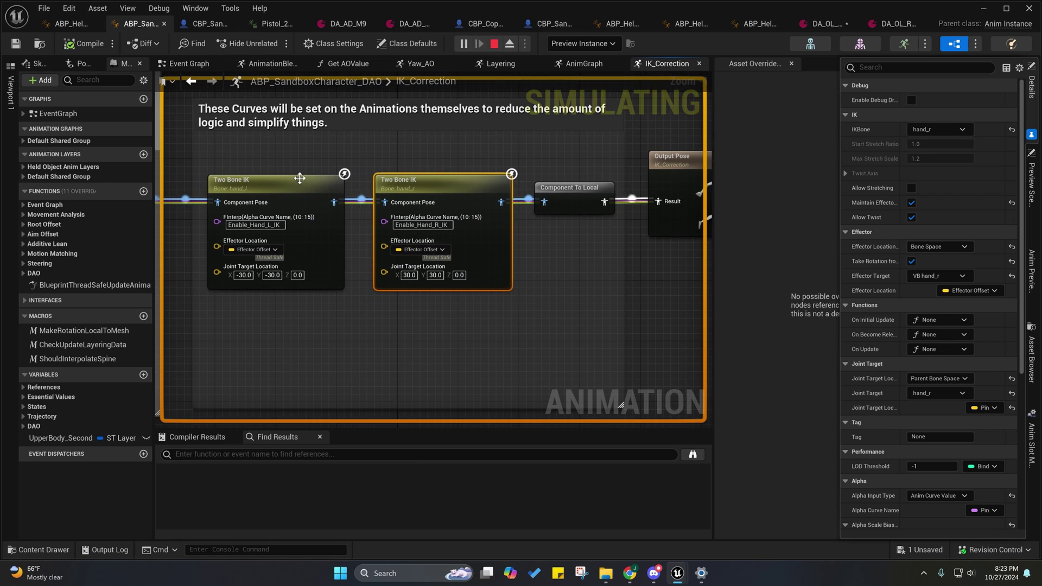
pyautogui.click(306, 189)
pyautogui.moveTo(305, 190); pyautogui.dragTo(414, 233, button='right')
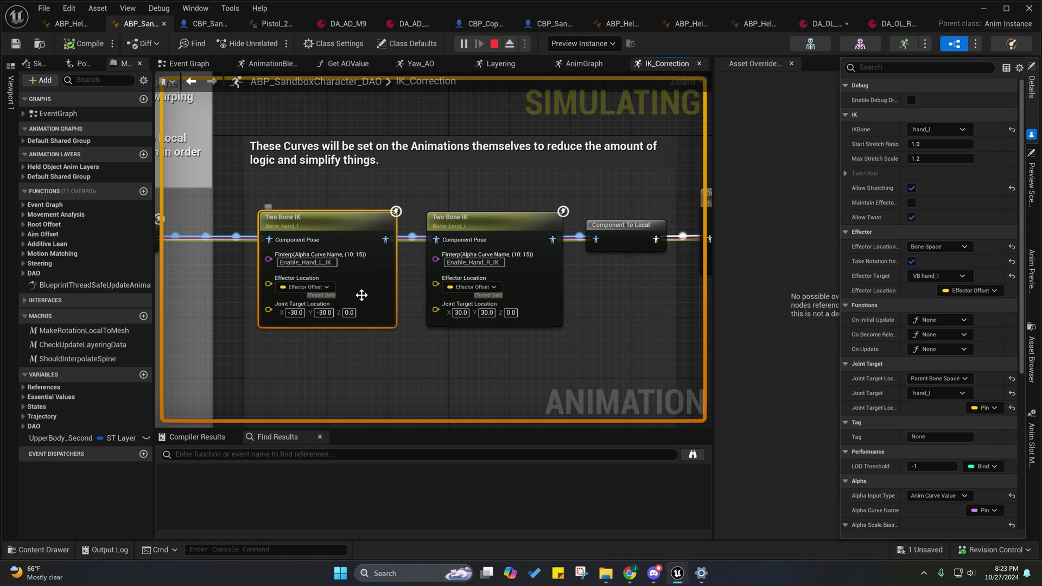
pyautogui.moveTo(396, 335); pyautogui.dragTo(442, 286, button='right')
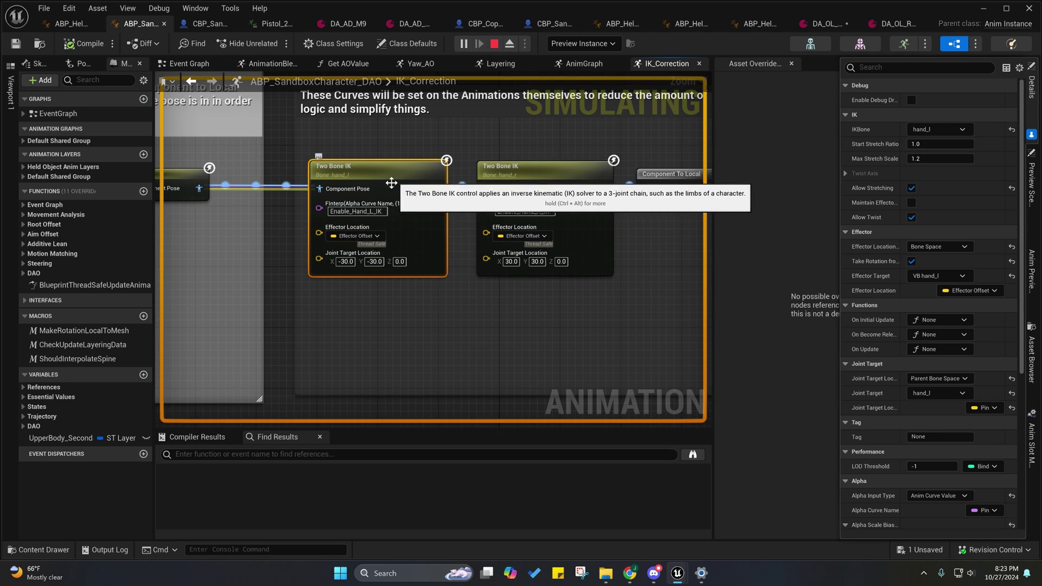
# Switch to the DA_OL_Rifle_Running_Aiming data asset and set the Upper Body Secondary Motion Layering_Weight to 0.1.
pyautogui.moveTo(544, 185); pyautogui.dragTo(501, 189, button='right')
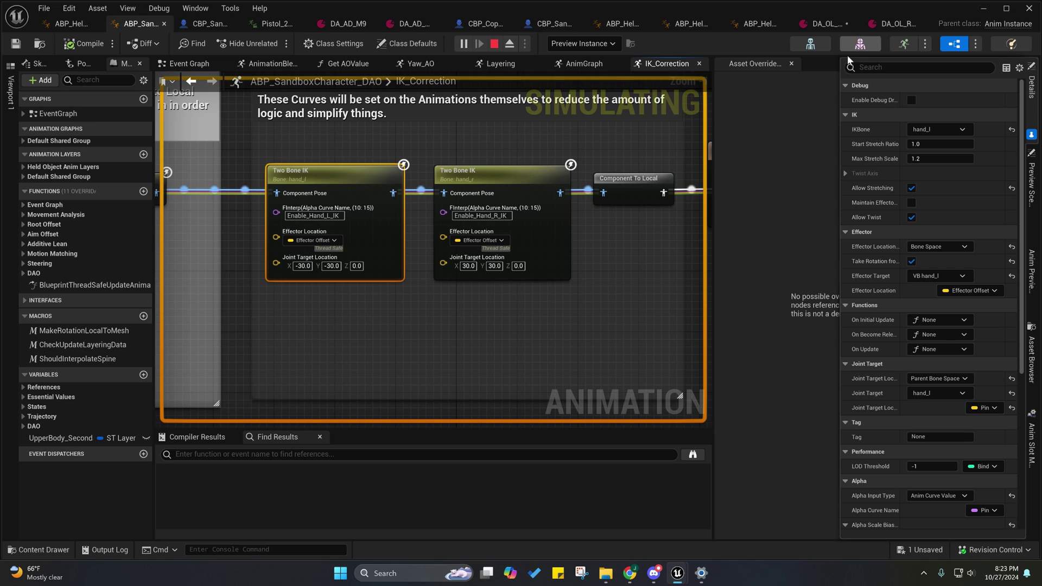
pyautogui.moveTo(603, 304); pyautogui.dragTo(612, 325, button='right')
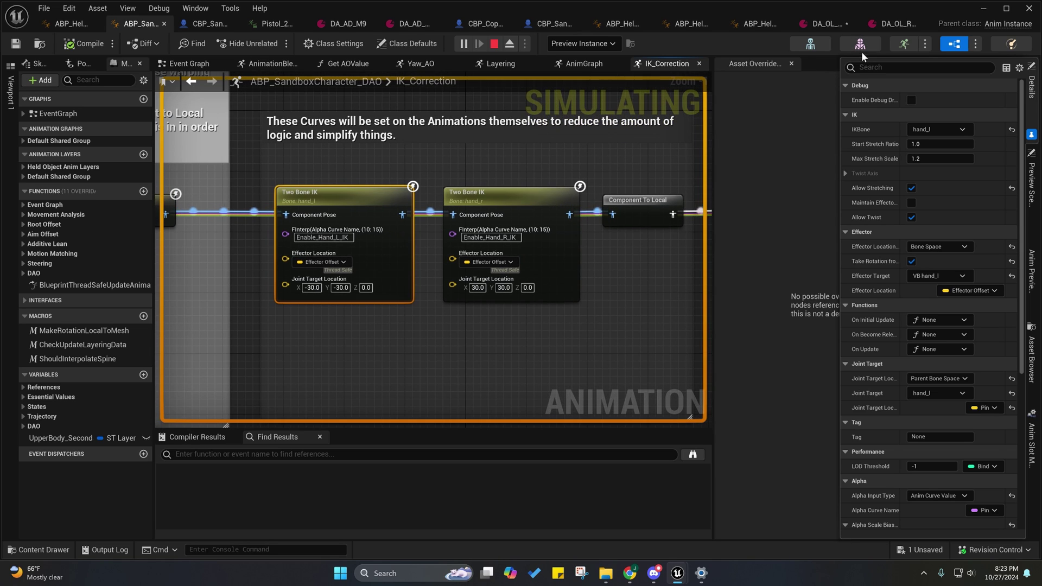
pyautogui.click(820, 24)
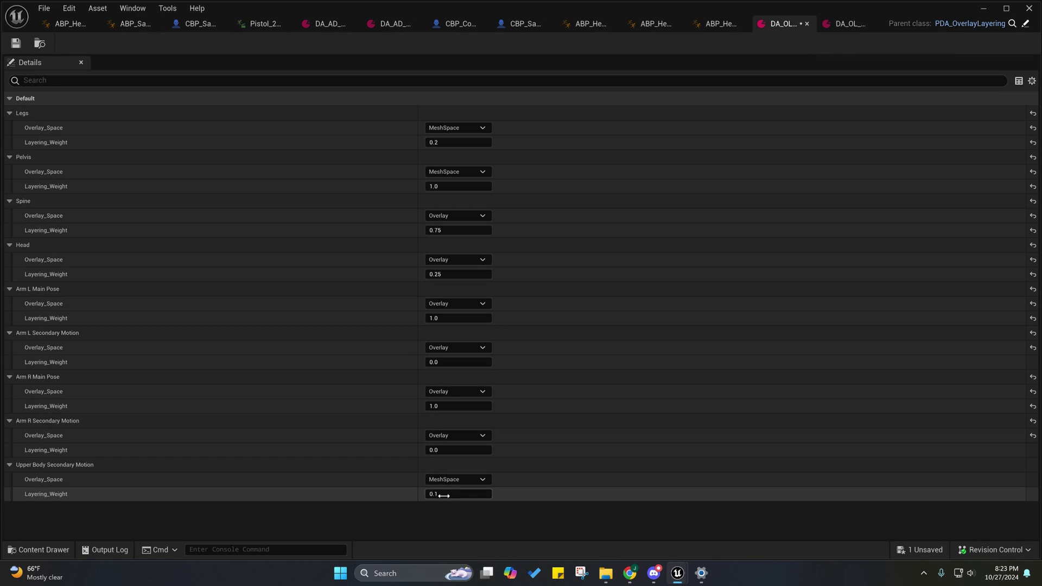
pyautogui.click(842, 25)
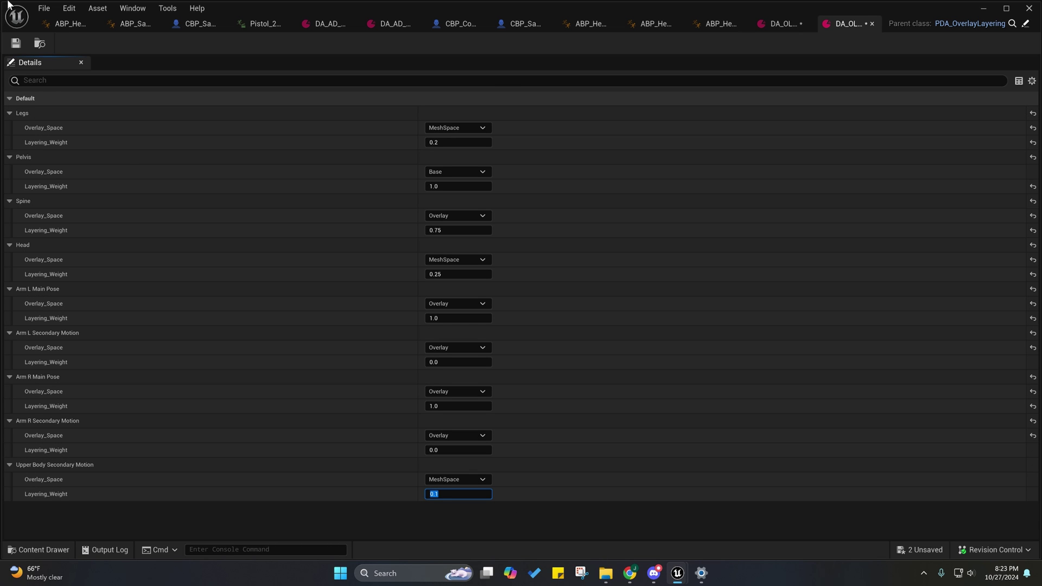
# Return to the running level and move the character forward to check the rifle aiming run, then release the mouse.
pyautogui.click(992, 9)
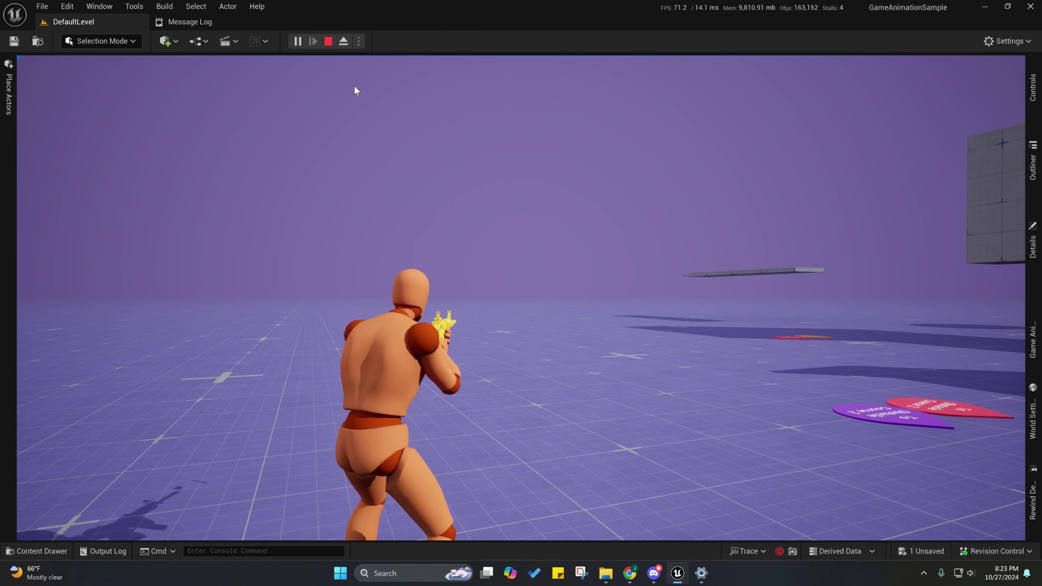
pyautogui.press('w')
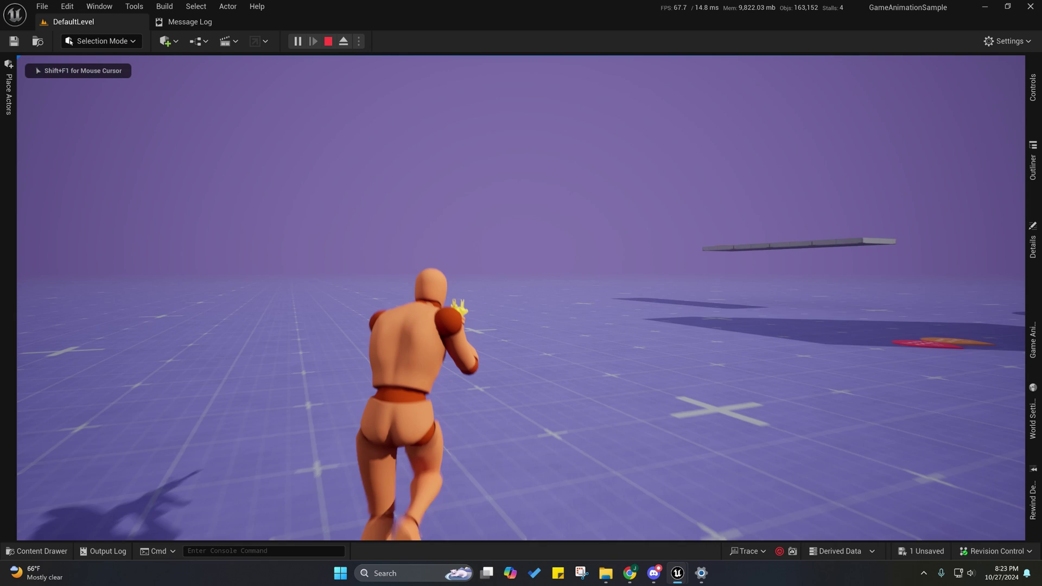
pyautogui.hotkey('shift', 'F1')
# In DA_OL_Rifle_Running_Aiming, set the Upper Body Secondary Motion Overlay_Space to LocalSpace.
pyautogui.moveTo(677, 573)
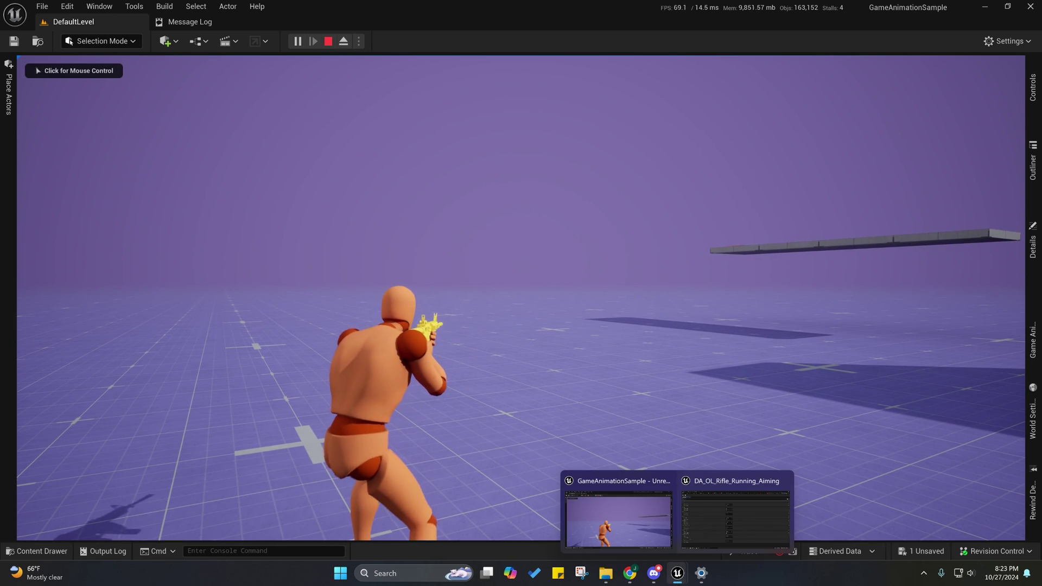
pyautogui.click(697, 524)
pyautogui.click(446, 481)
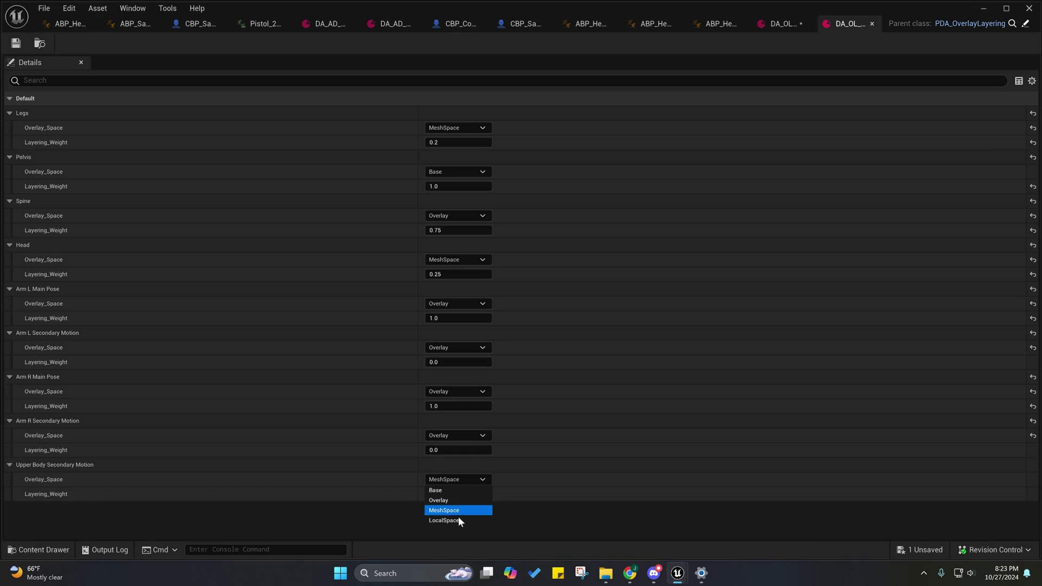
pyautogui.click(458, 521)
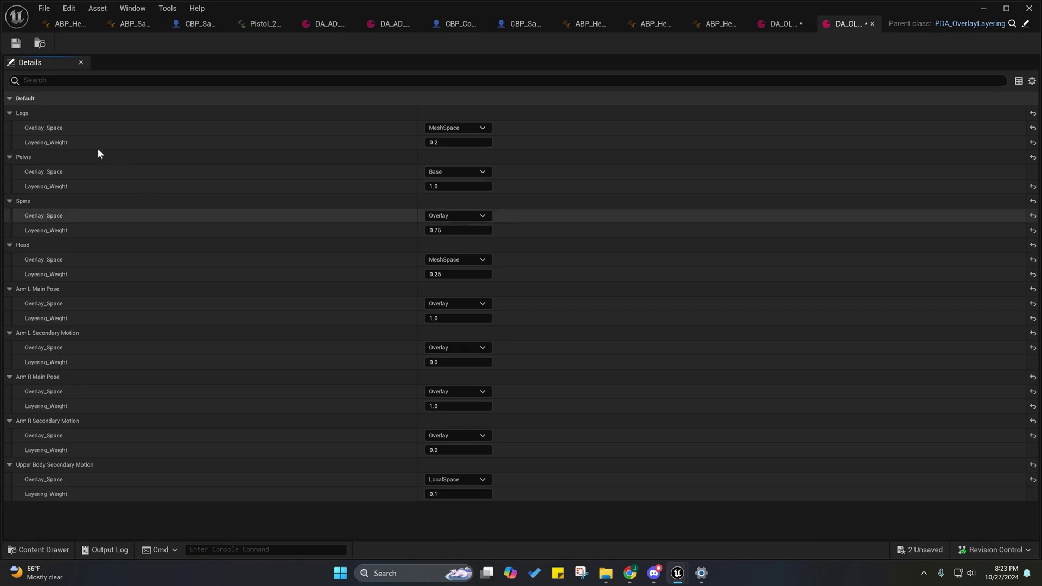
# Possess the character in the level and run forward, sideways and toward the camera to examine the aiming pose with LocalSpace secondary motion.
pyautogui.click(983, 8)
pyautogui.click(522, 294)
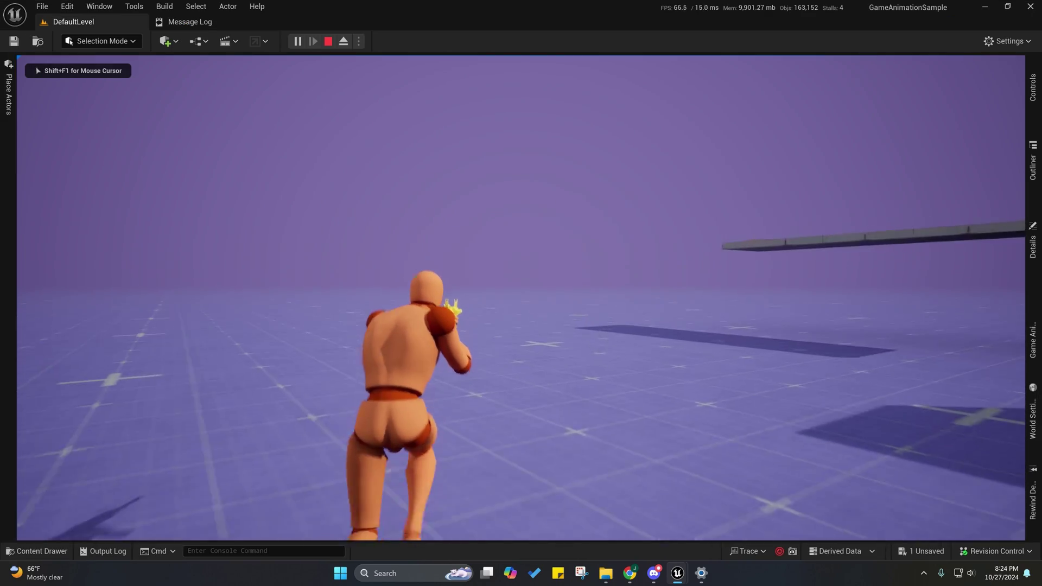
pyautogui.press('w')
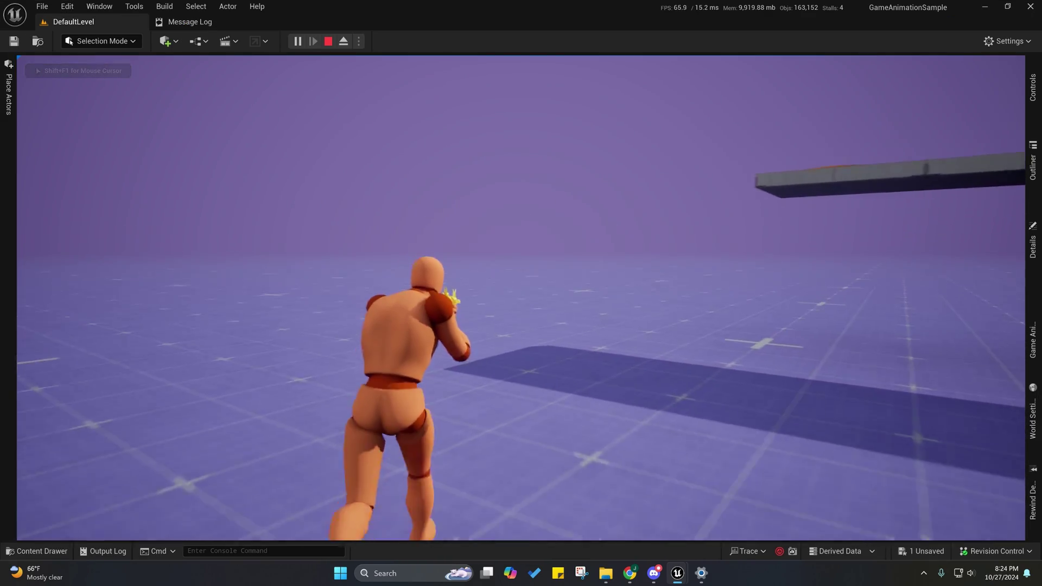
pyautogui.press('w')
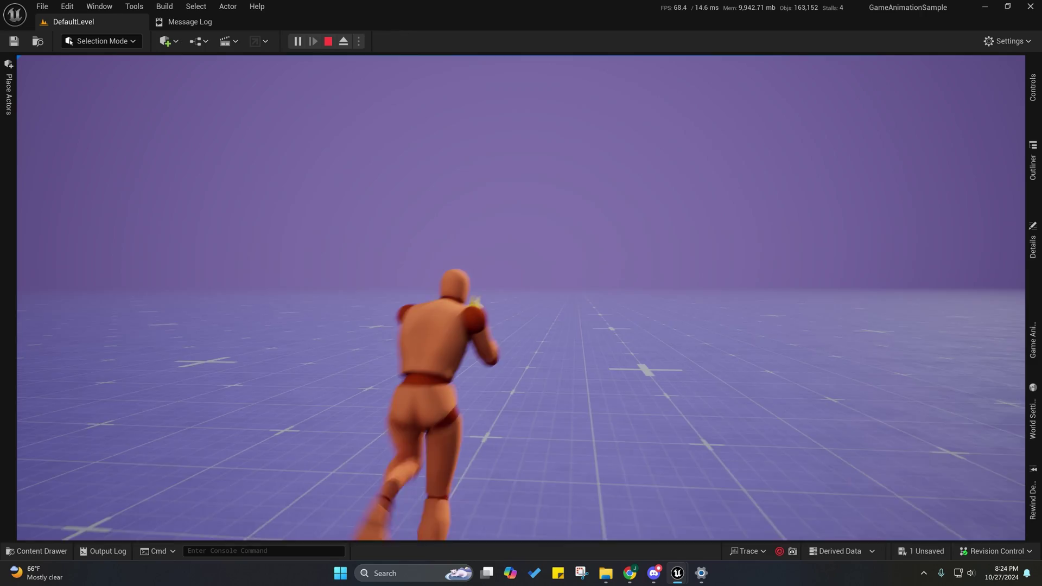
pyautogui.press('d')
pyautogui.press('s')
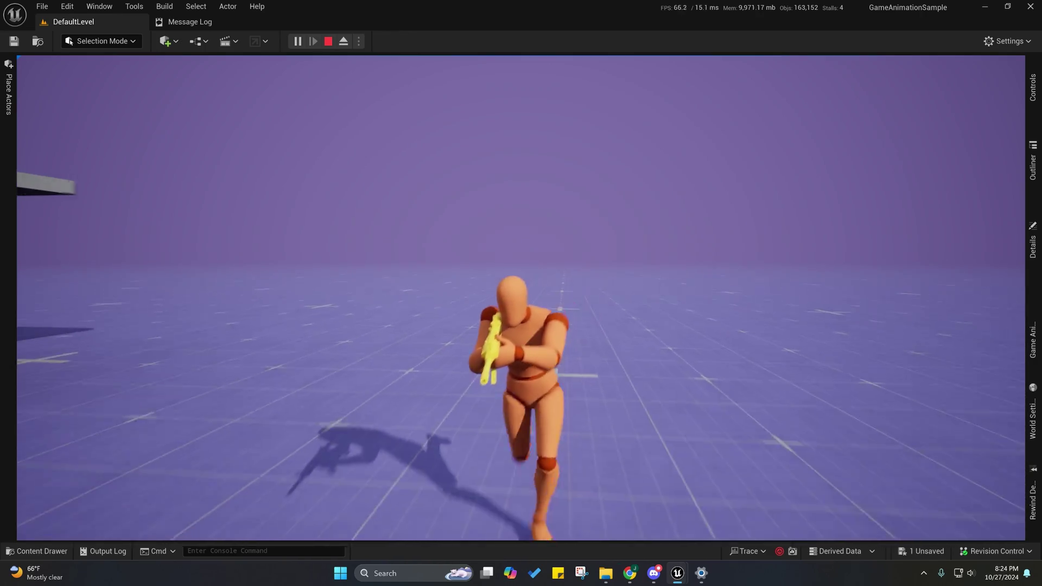
pyautogui.press('s')
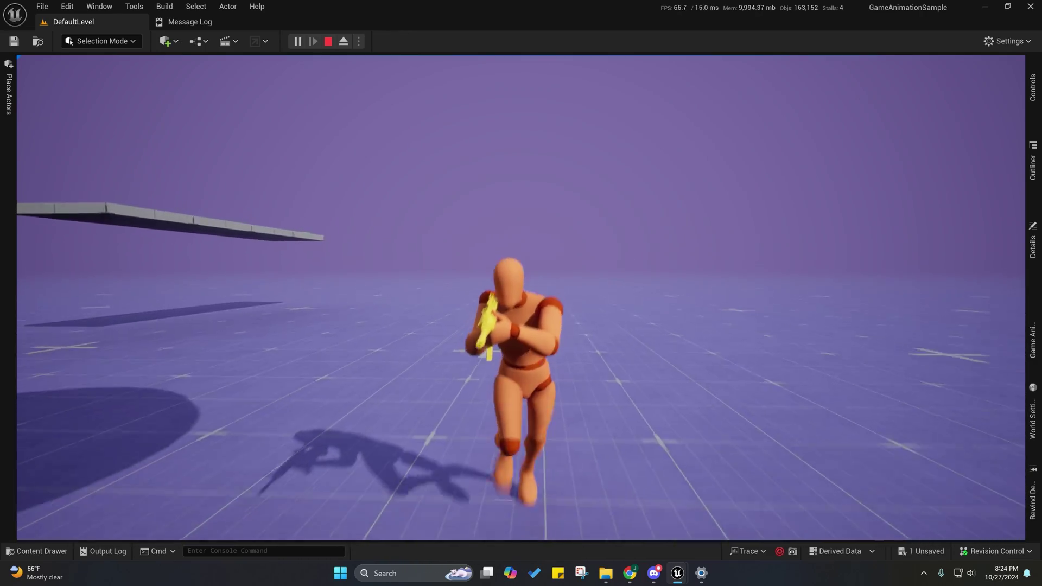
pyautogui.press('s')
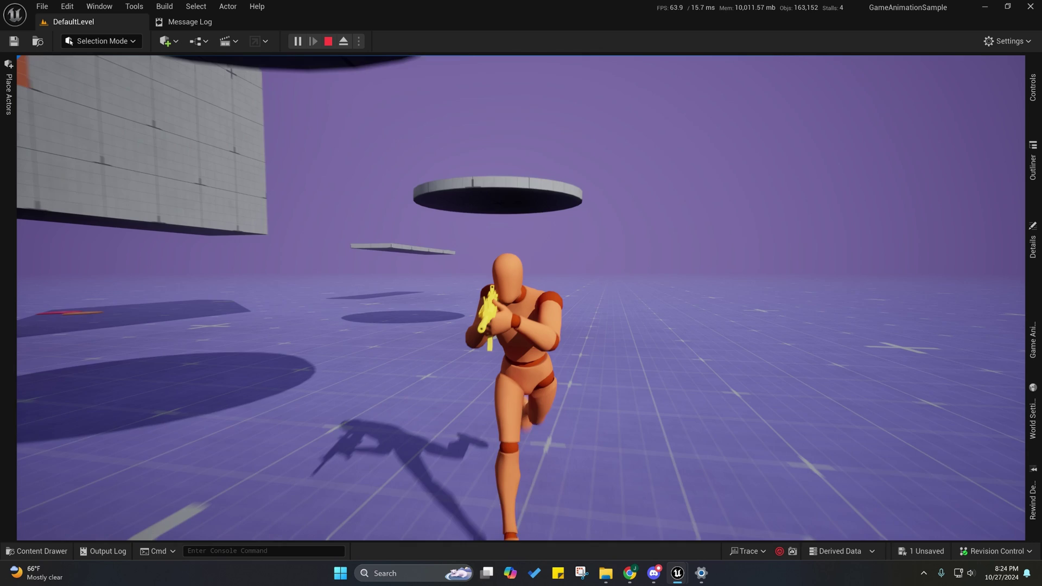
pyautogui.press('s')
pyautogui.hotkey('shift', 'F1')
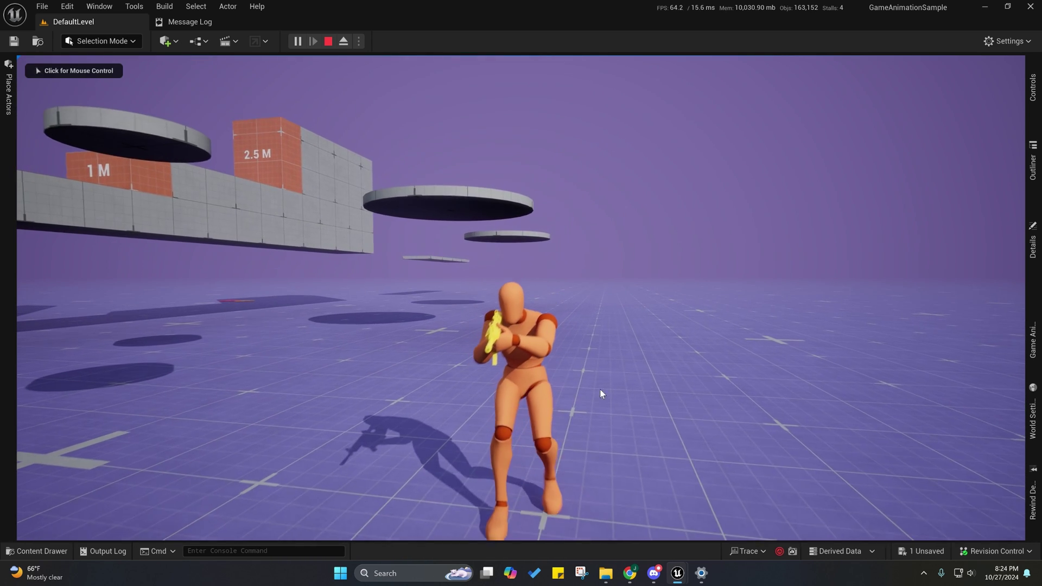
# Reopen DA_OL_Rifle_Running_Aiming and set the Upper Body Secondary Motion Layering_Weight to 0.5.
pyautogui.moveTo(678, 573)
pyautogui.click(706, 520)
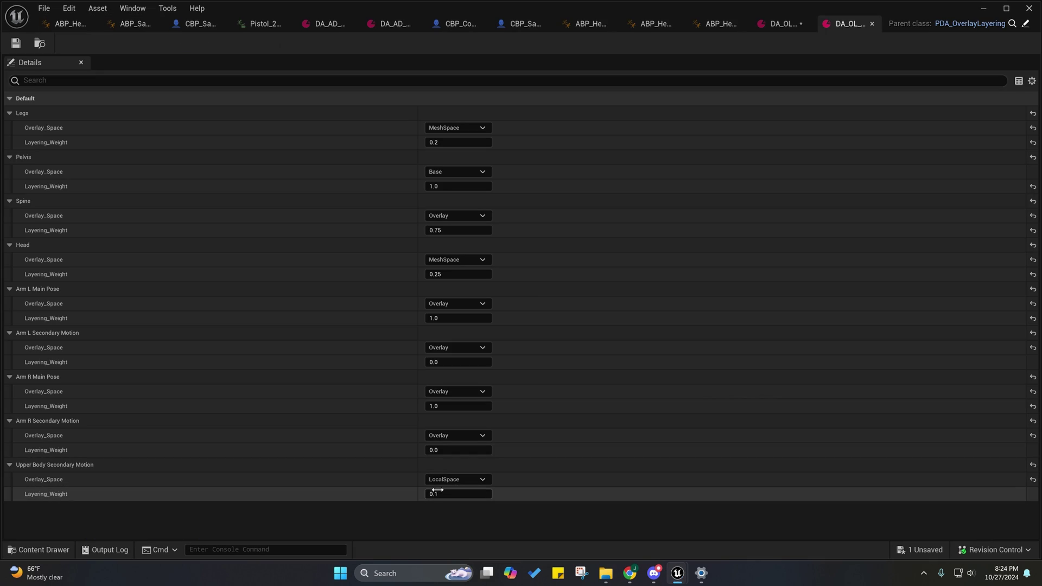
pyautogui.write('.5')
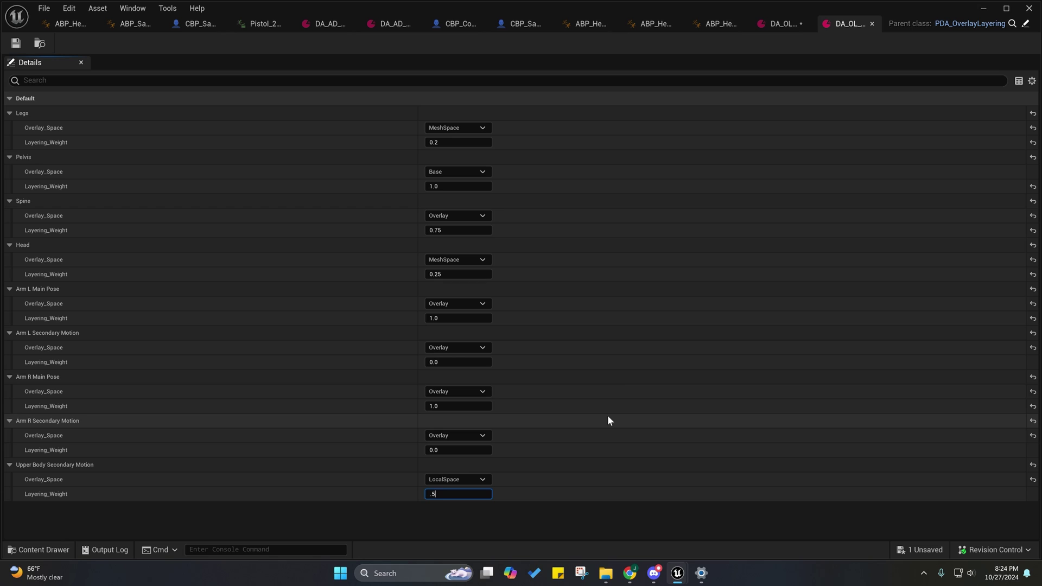
pyautogui.press('Return')
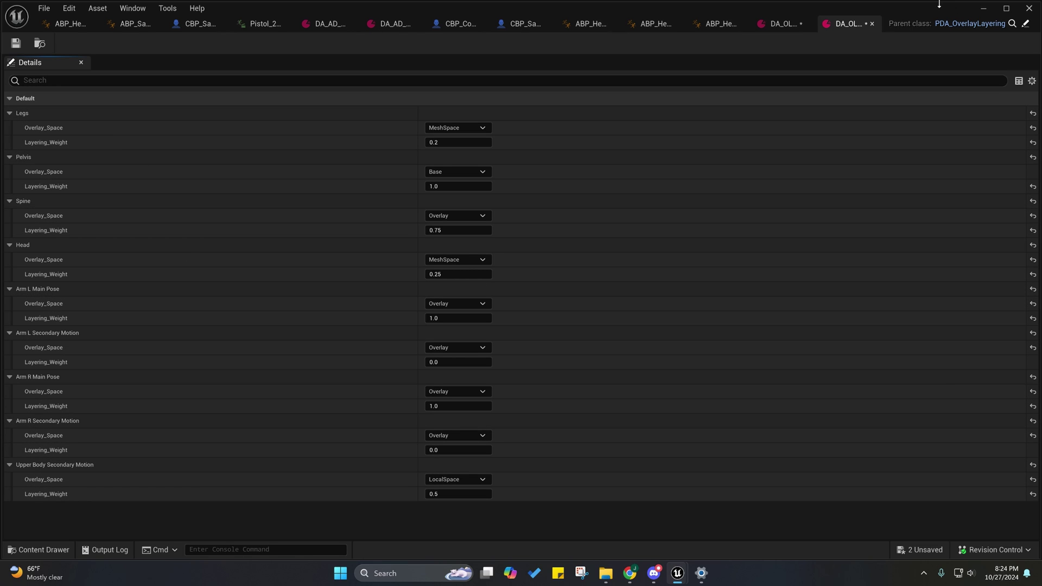
# Run the character toward the camera in the level to check the aiming run with the 0.5 secondary motion weight.
pyautogui.click(982, 9)
pyautogui.click(611, 184)
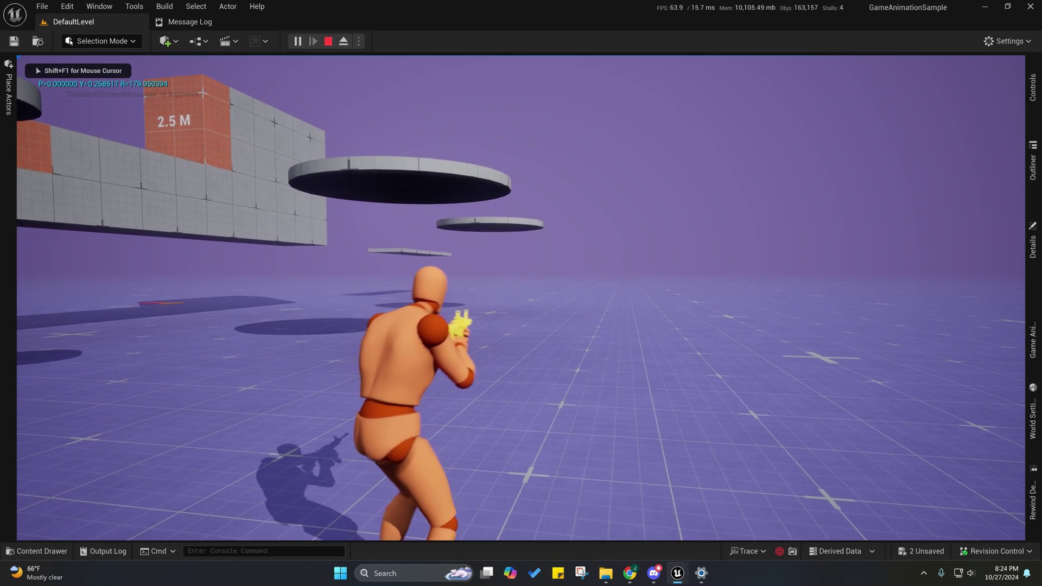
pyautogui.press('s')
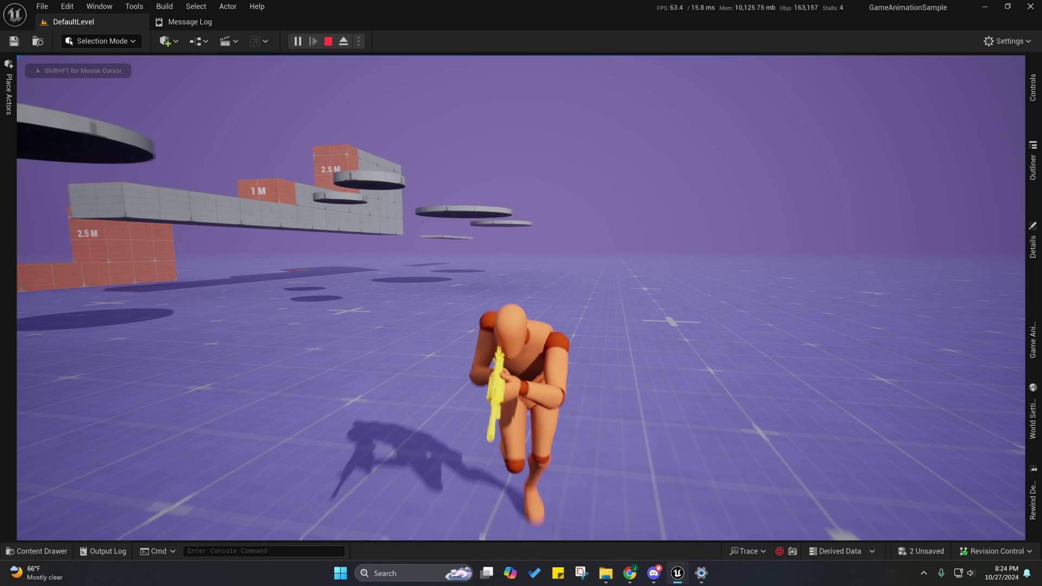
pyautogui.press('s')
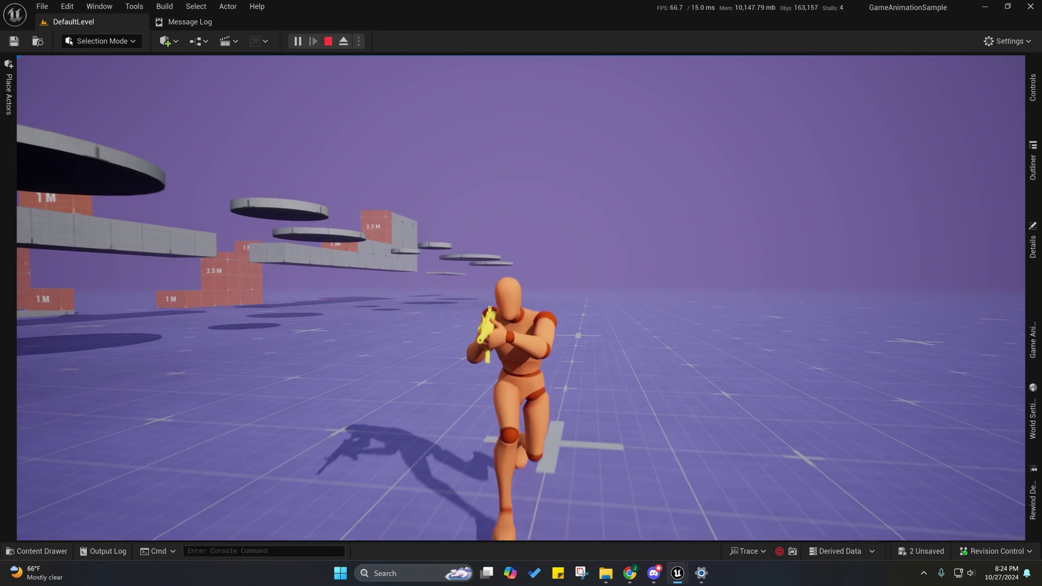
pyautogui.hotkey('shift', 'F1')
# In DA_OL_Rifle_Running_Aiming, try an Upper Body Secondary Motion Layering_Weight of 0.1, and settle on 0.15.
pyautogui.moveTo(677, 573)
pyautogui.click(705, 539)
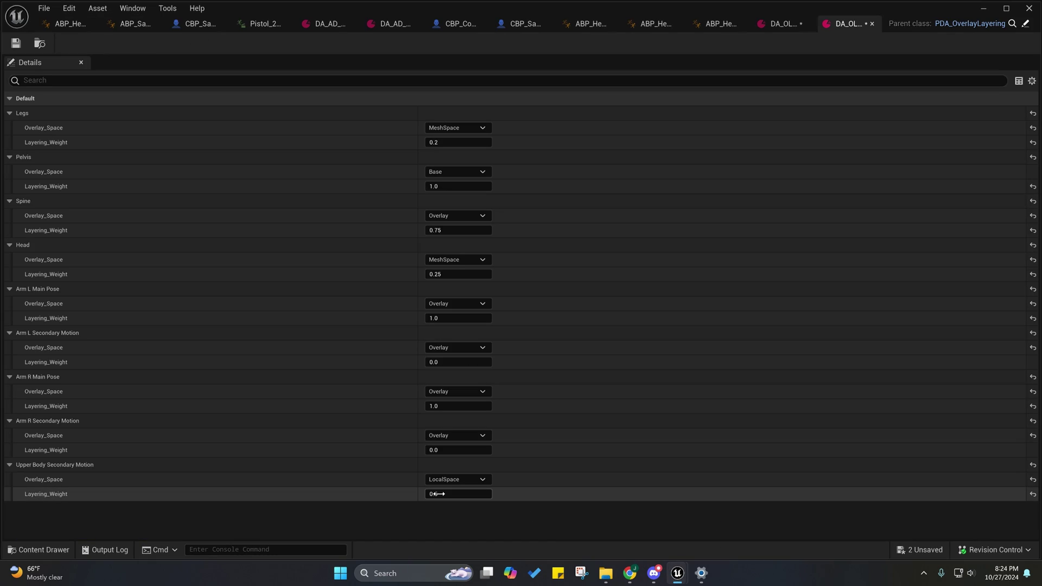
pyautogui.write('0.1')
pyautogui.press('Return')
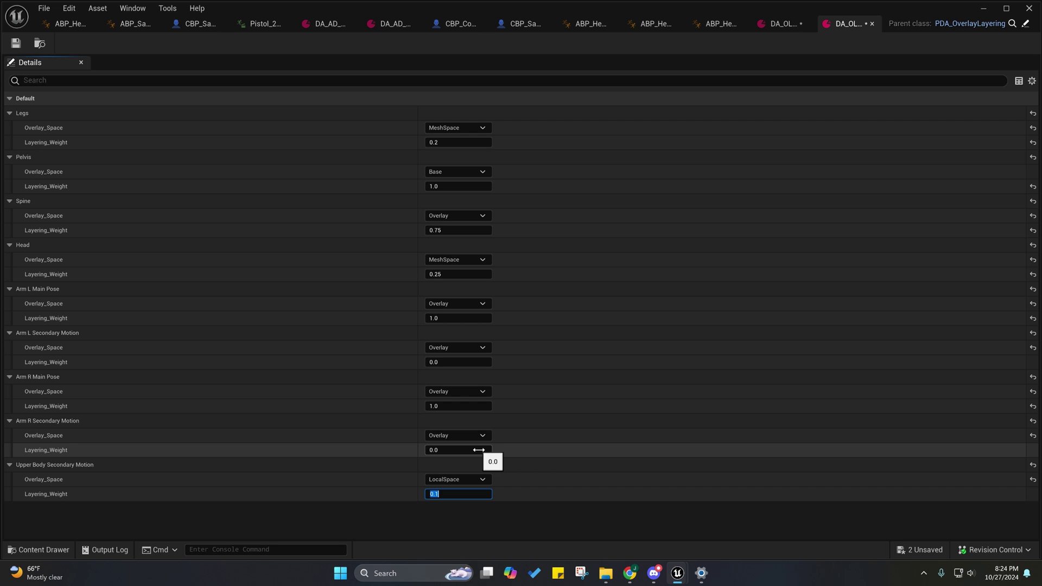
pyautogui.write('5')
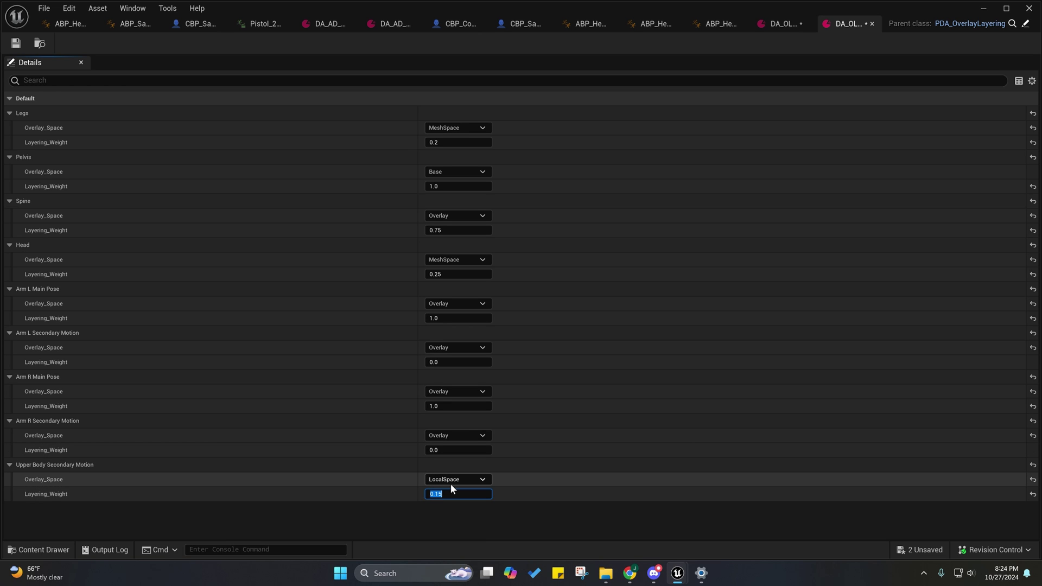
pyautogui.press('Return')
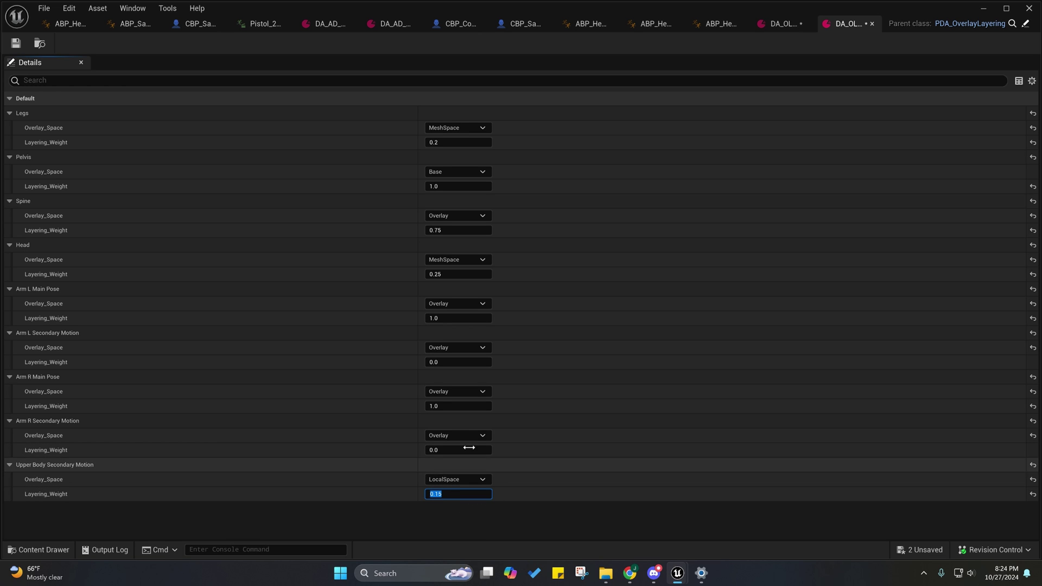
# Run the character in several directions in the level to examine the rifle aiming with the 0.15 secondary motion weight, and release the mouse.
pyautogui.click(984, 9)
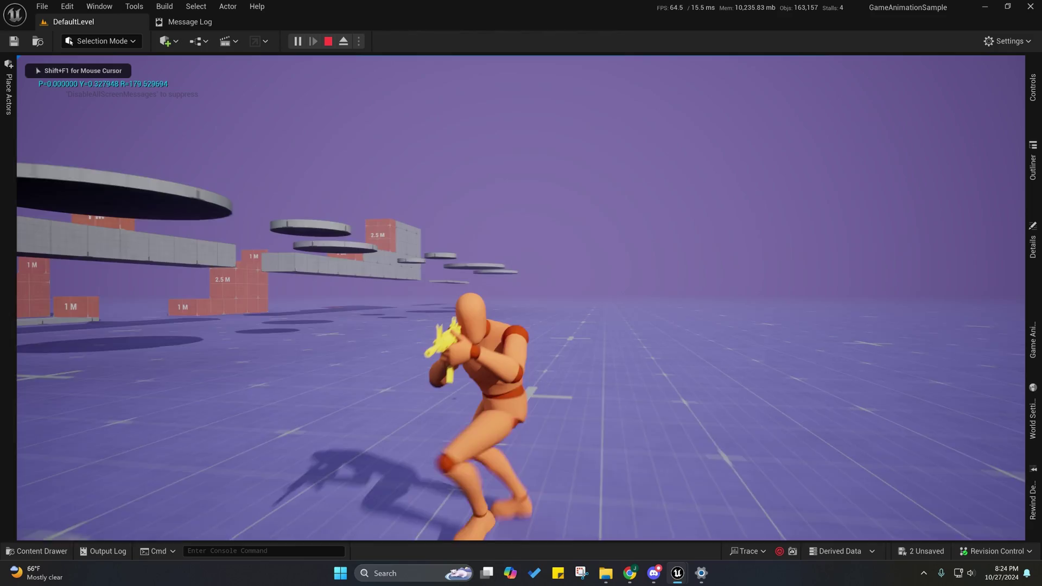
pyautogui.press('s')
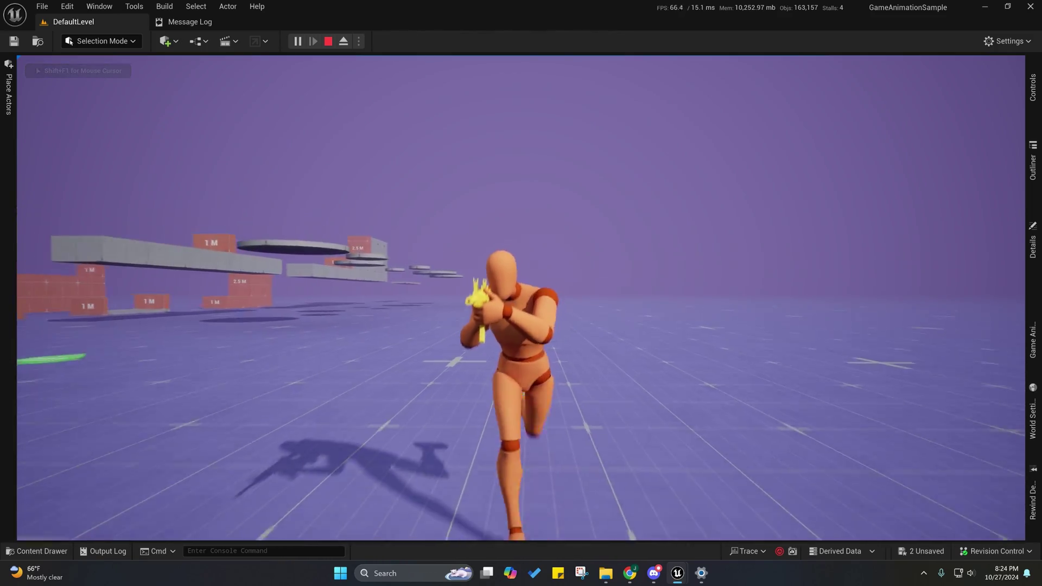
pyautogui.press('s')
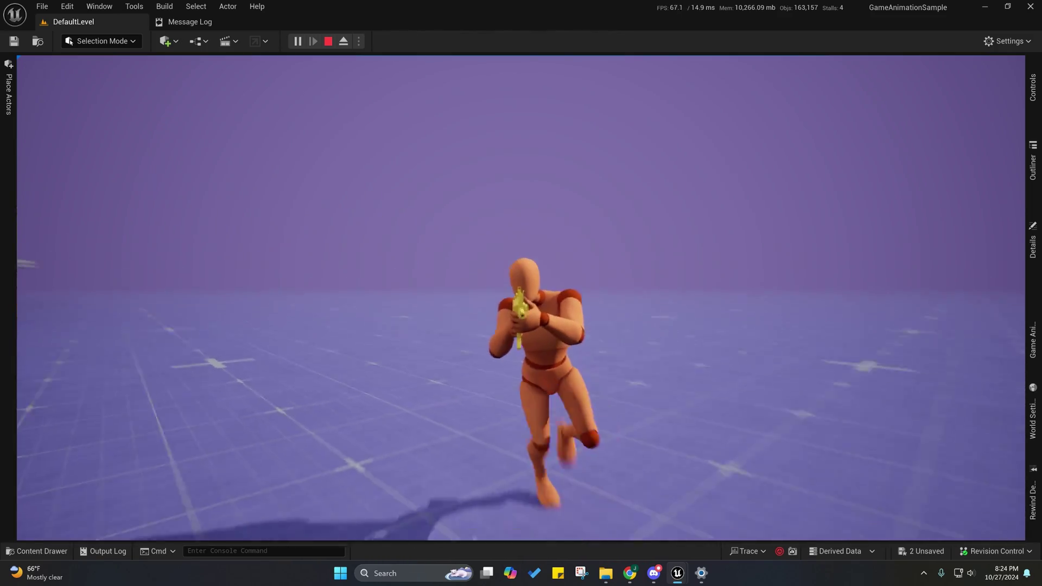
pyautogui.press('w')
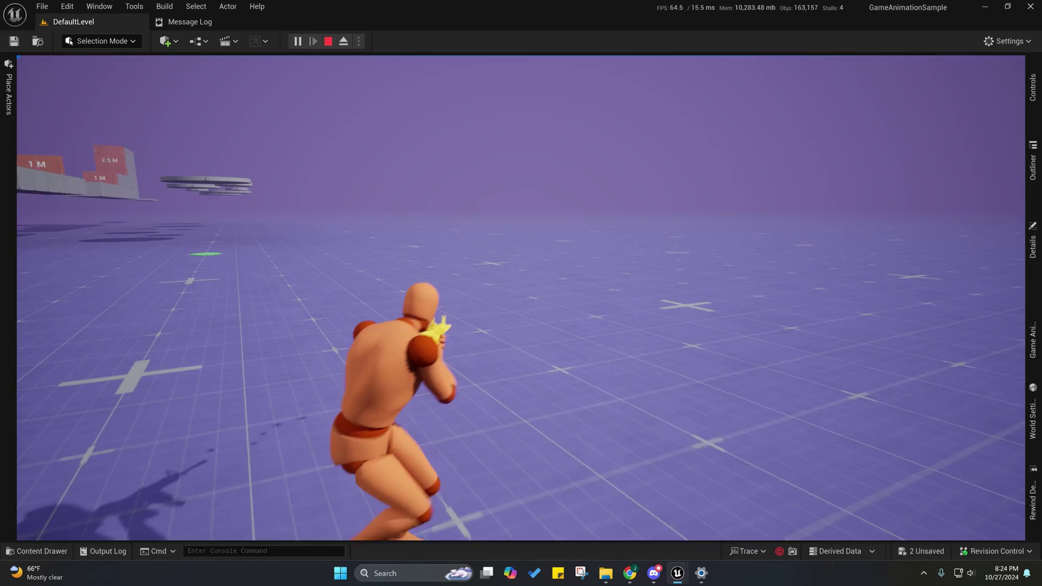
pyautogui.press('d')
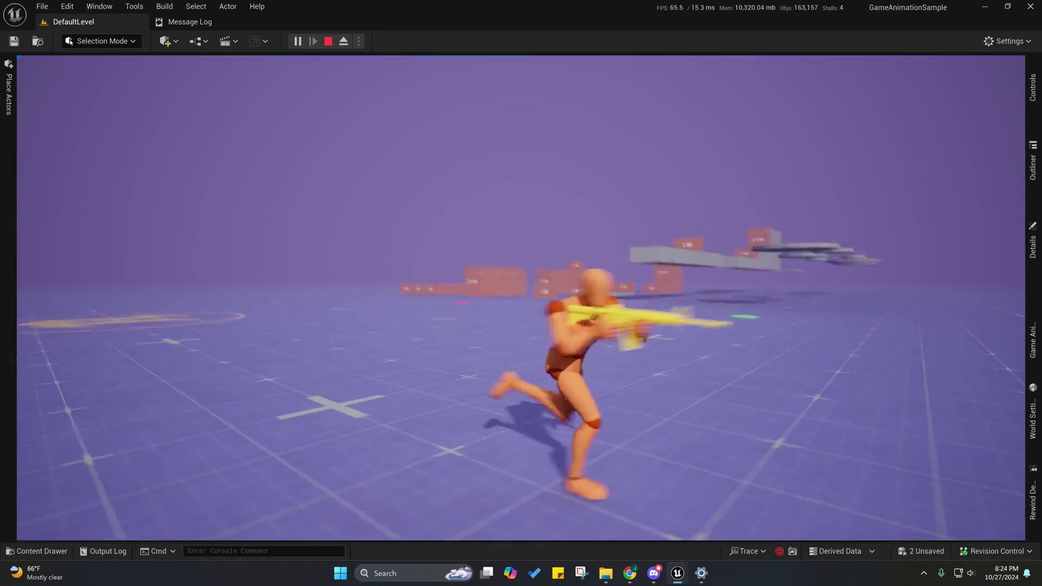
pyautogui.press('s')
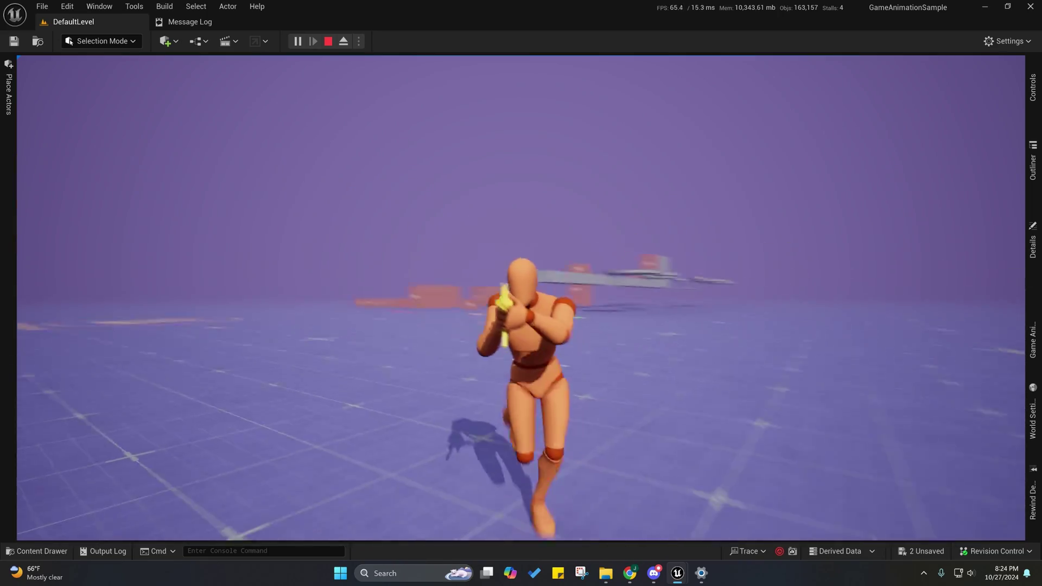
pyautogui.press('s')
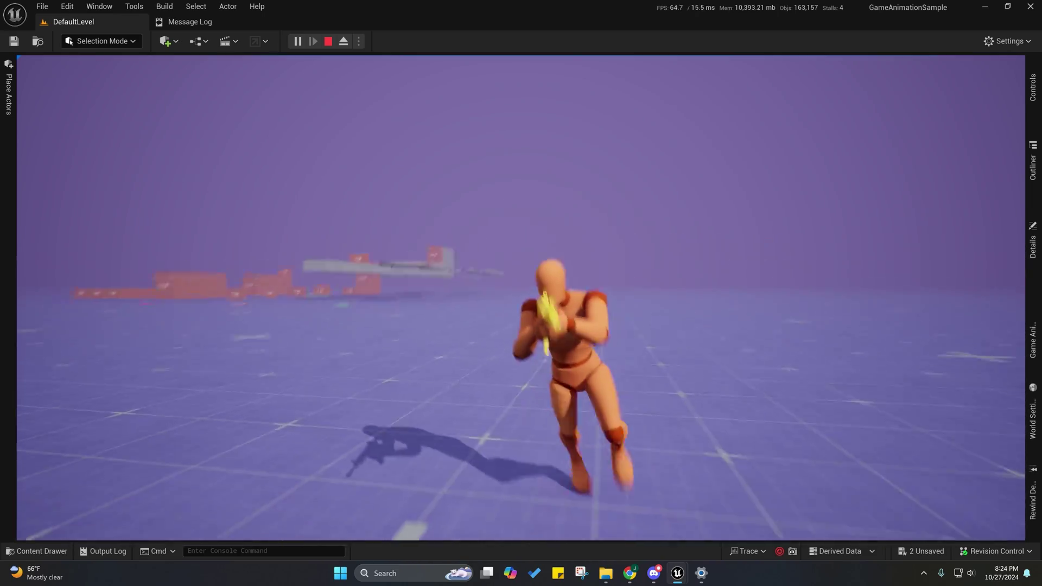
pyautogui.press('w')
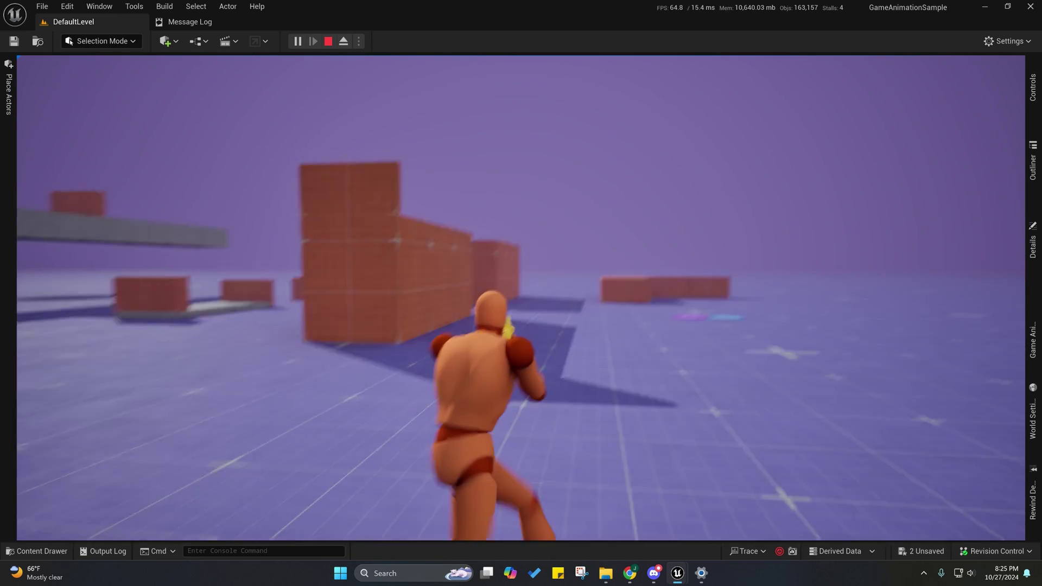
pyautogui.hotkey('shift', 'F1')
pyautogui.moveTo(677, 573)
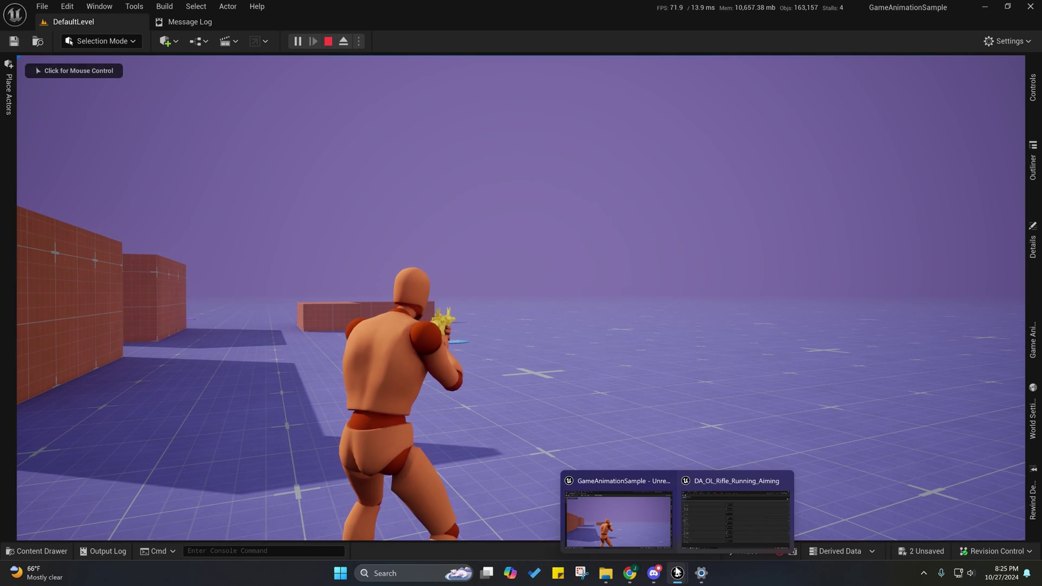
# Bring up the ABP_HeldObjectAnimLayer_Rifle animation blueprint and view the pose nodes of its Ready state.
pyautogui.click(718, 524)
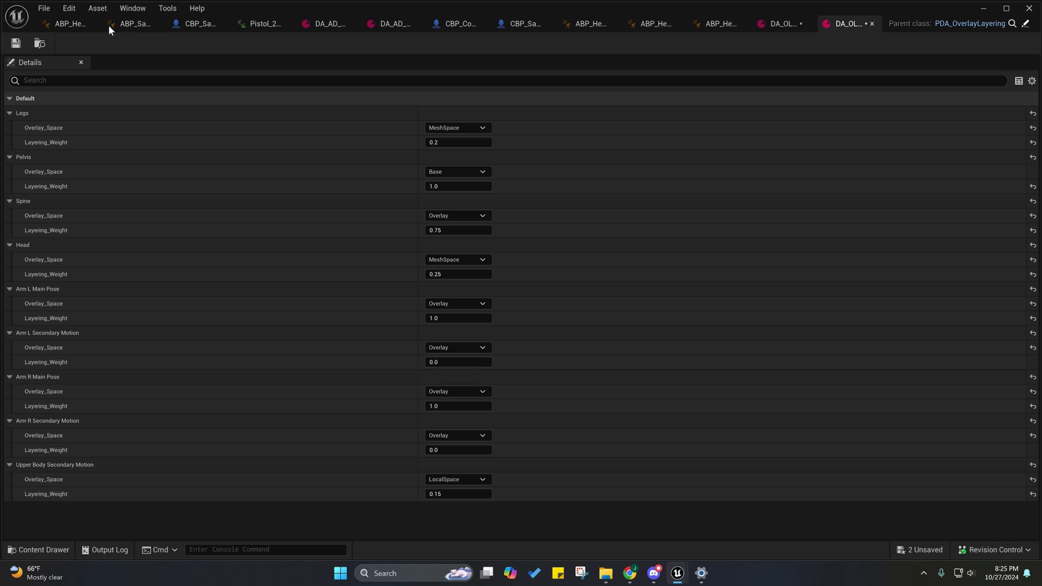
pyautogui.click(64, 23)
pyautogui.scroll(-3, 299, 168)
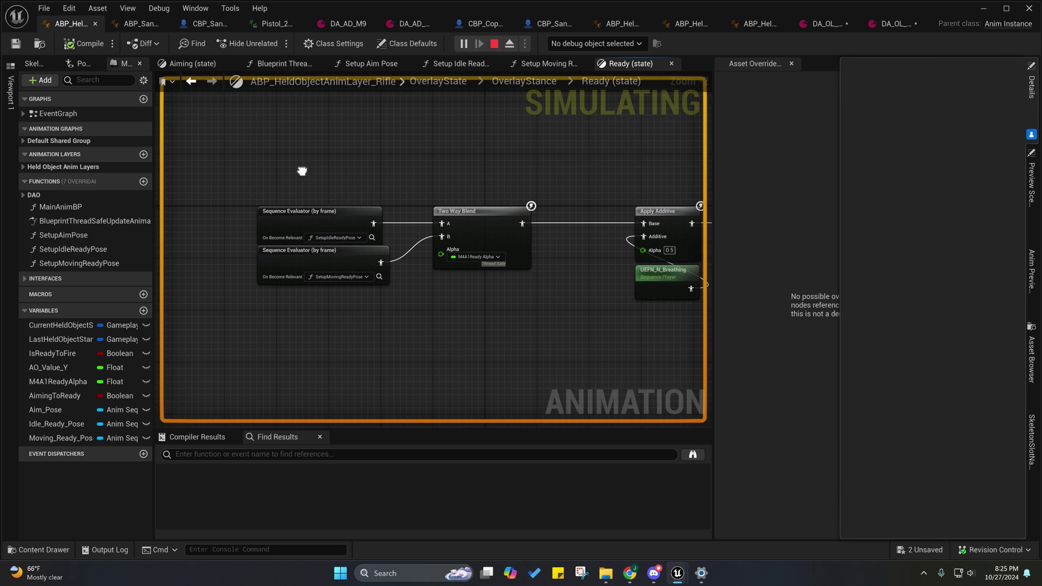
pyautogui.moveTo(293, 166); pyautogui.dragTo(339, 224, button='right')
# In ABP_SandboxCharacter_DAO, examine the IK_Correction graph from the montage curve section to the leg and hand IK nodes.
pyautogui.click(115, 27)
pyautogui.scroll(-3, 340, 225)
pyautogui.moveTo(329, 309); pyautogui.dragTo(493, 261, button='right')
pyautogui.scroll(-2, 492, 260)
pyautogui.moveTo(431, 278); pyautogui.dragTo(561, 264, button='right')
pyautogui.scroll(2, 539, 258)
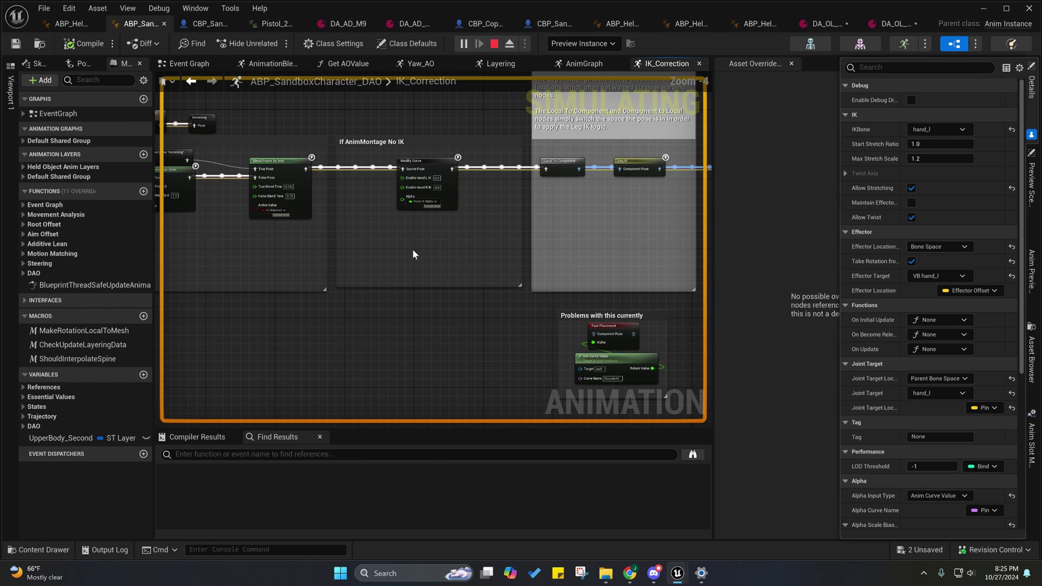
pyautogui.moveTo(413, 254); pyautogui.dragTo(608, 281, button='right')
pyautogui.moveTo(663, 326); pyautogui.dragTo(163, 330, button='right')
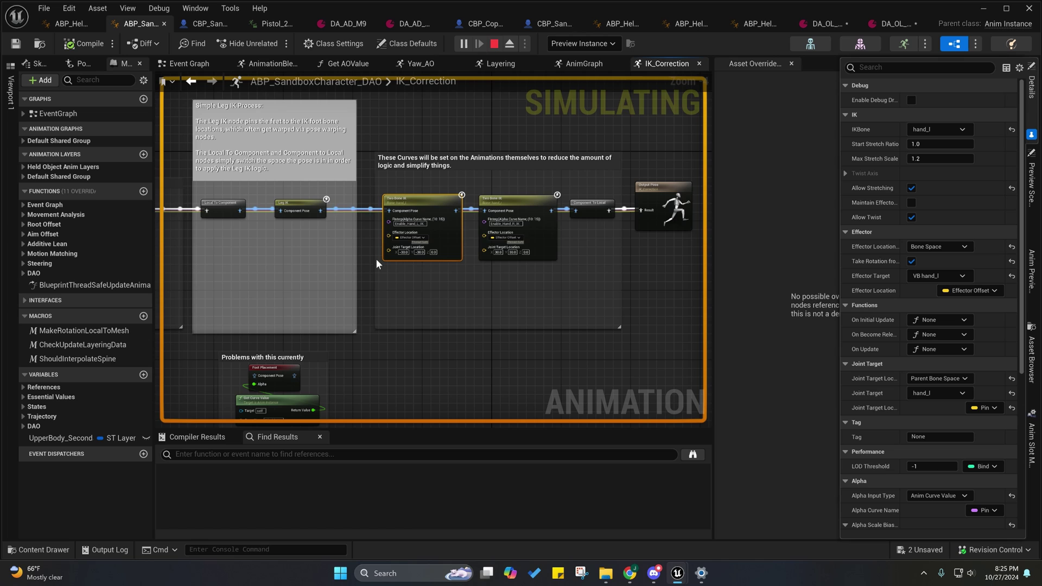
pyautogui.moveTo(332, 275); pyautogui.dragTo(705, 299, button='right')
# Open the AnimGraph of ABP_SandboxCharacter_DAO and examine the Yaw_AO node in its aim offset section.
pyautogui.click(586, 65)
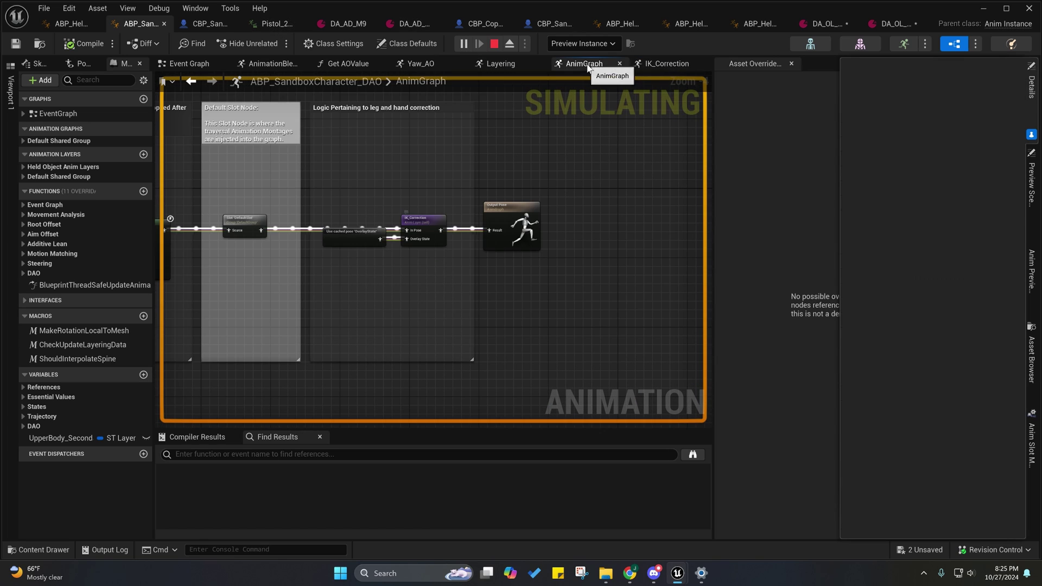
pyautogui.moveTo(224, 228); pyautogui.dragTo(421, 189, button='right')
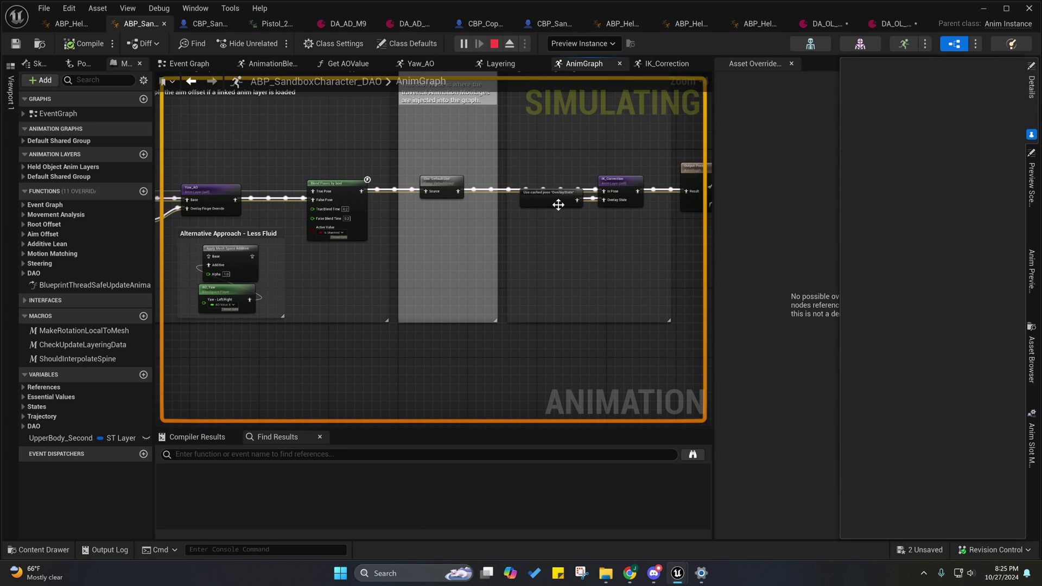
pyautogui.moveTo(471, 270); pyautogui.dragTo(660, 263, button='right')
pyautogui.moveTo(500, 283); pyautogui.dragTo(579, 292, button='right')
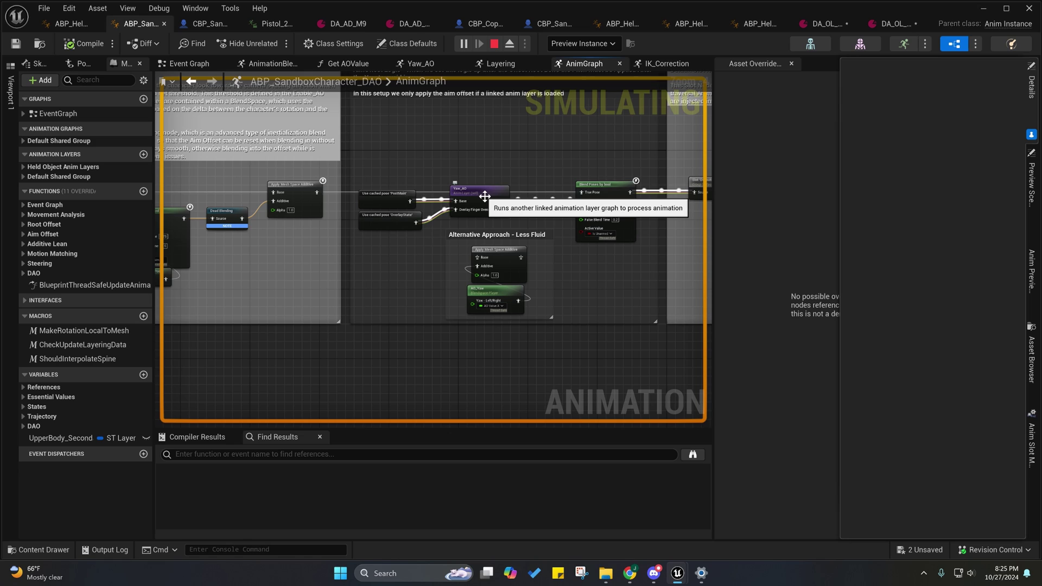
pyautogui.click(485, 197)
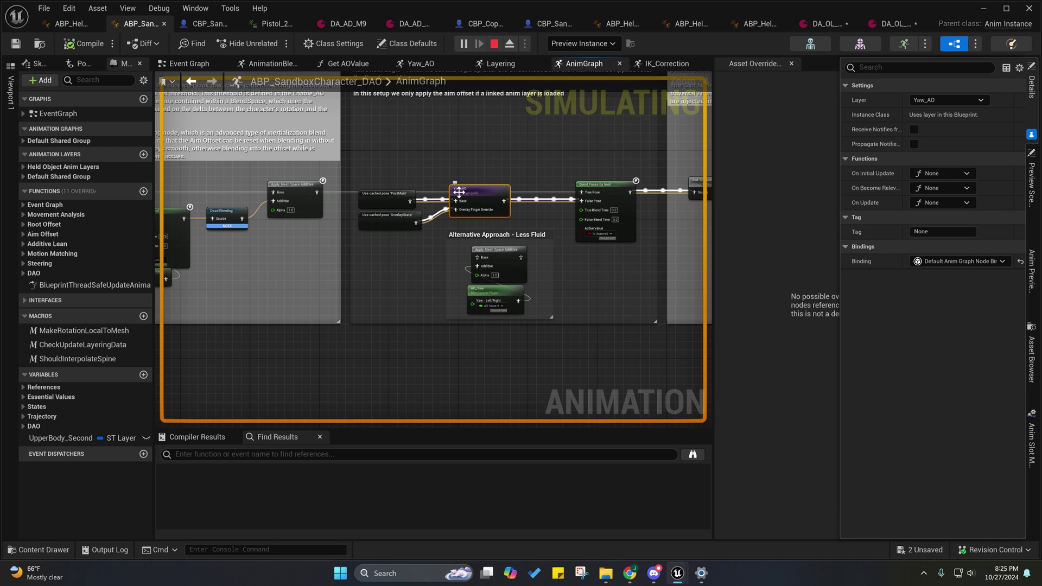
pyautogui.moveTo(540, 207); pyautogui.dragTo(513, 224, button='right')
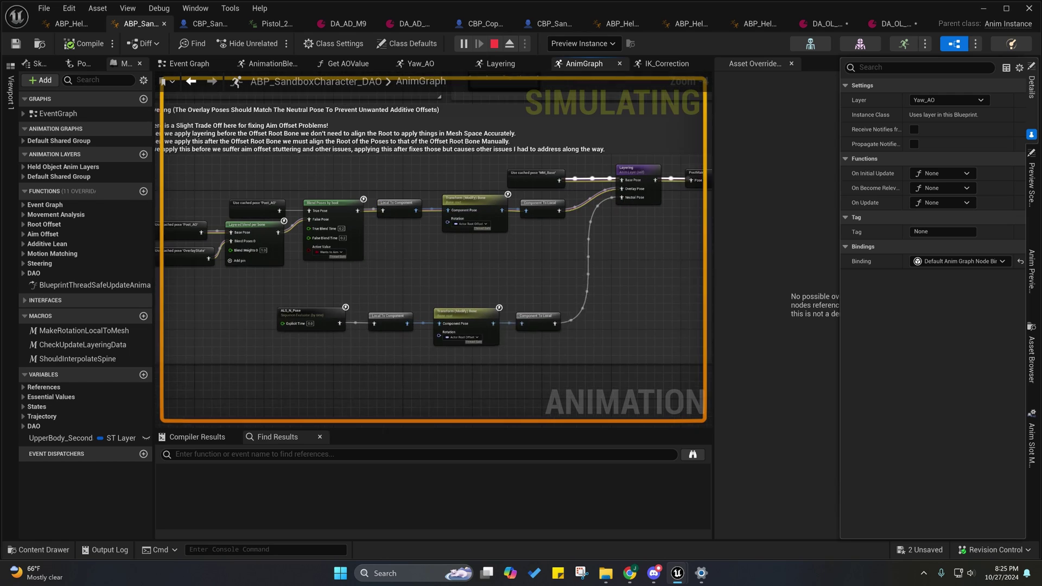
# Select the cached pose, Layered blend per bone and blend-by-bool nodes that feed the overlay pose in the layering section.
pyautogui.moveTo(220, 256); pyautogui.dragTo(246, 253, button='right')
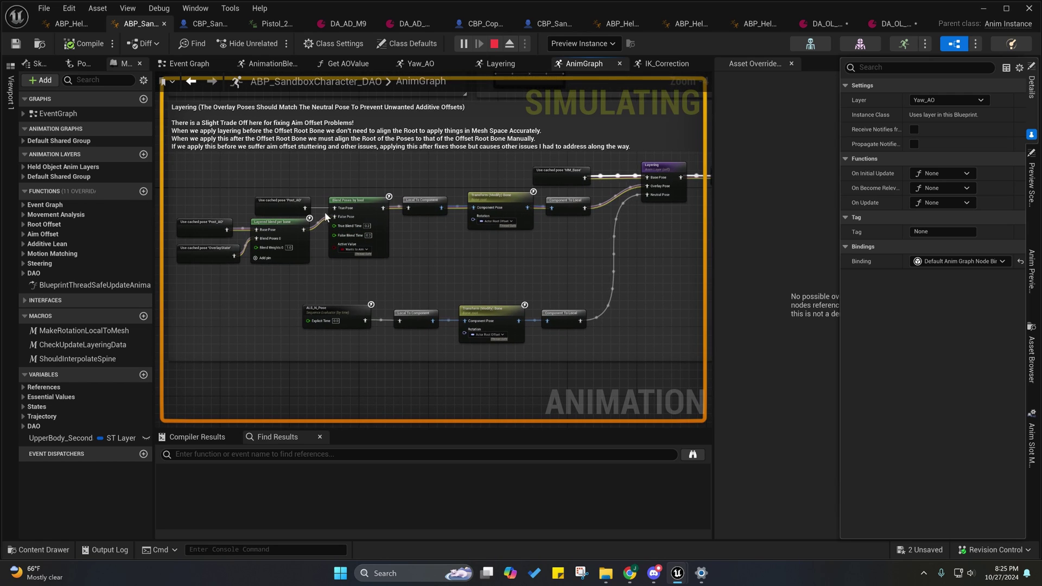
pyautogui.moveTo(408, 225); pyautogui.dragTo(408, 226)
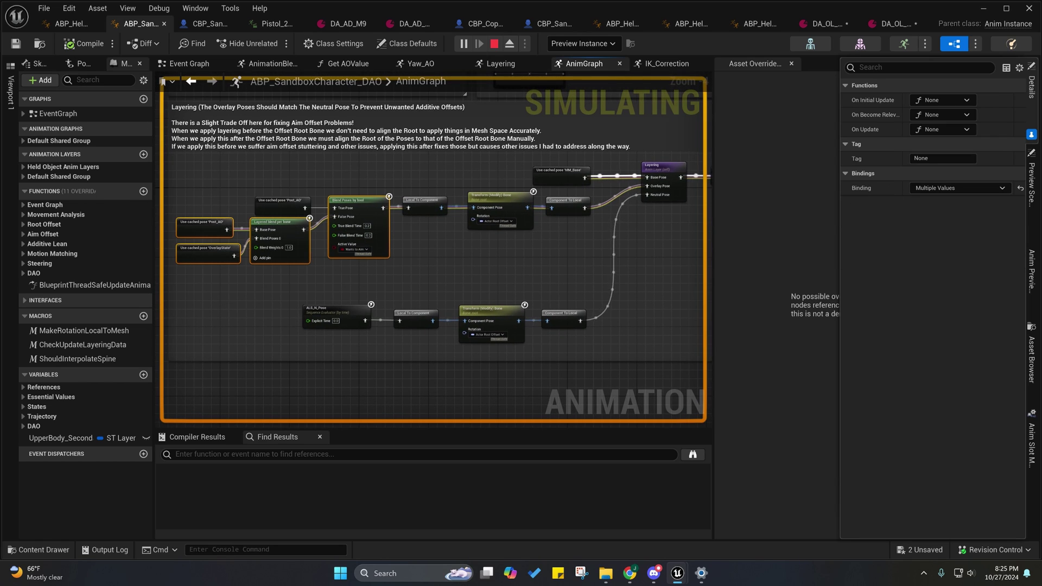
pyautogui.moveTo(408, 226); pyautogui.dragTo(339, 267, button='right')
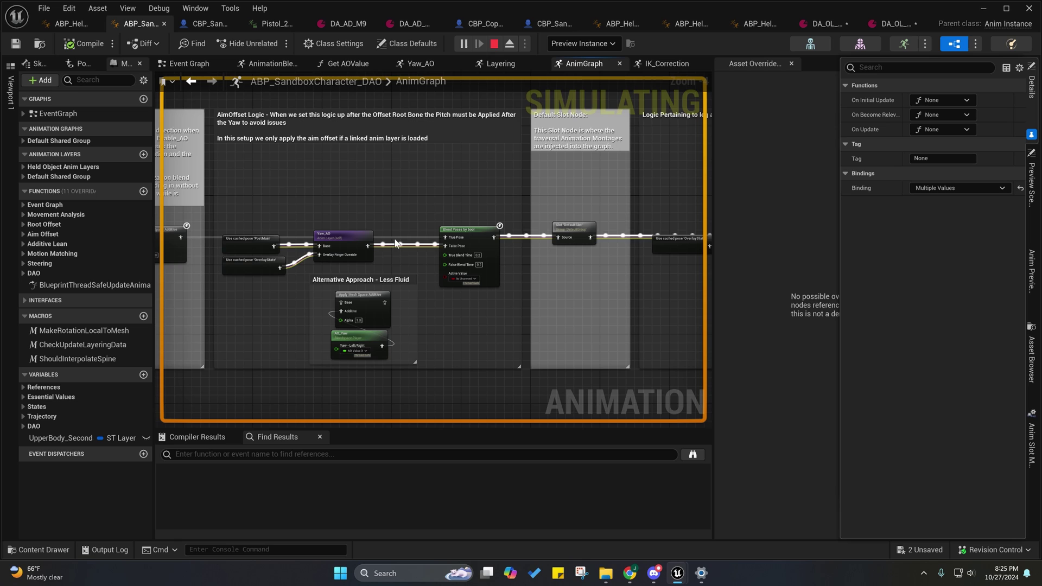
# Trace the AnimGraph back from the aim offset logic to the Layering node, select it and examine its input poses.
pyautogui.moveTo(305, 224); pyautogui.dragTo(911, 237, button='right')
pyautogui.moveTo(423, 272); pyautogui.dragTo(542, 256, button='right')
pyautogui.moveTo(317, 239); pyautogui.dragTo(404, 242, button='right')
pyautogui.moveTo(606, 203); pyautogui.dragTo(494, 209, button='right')
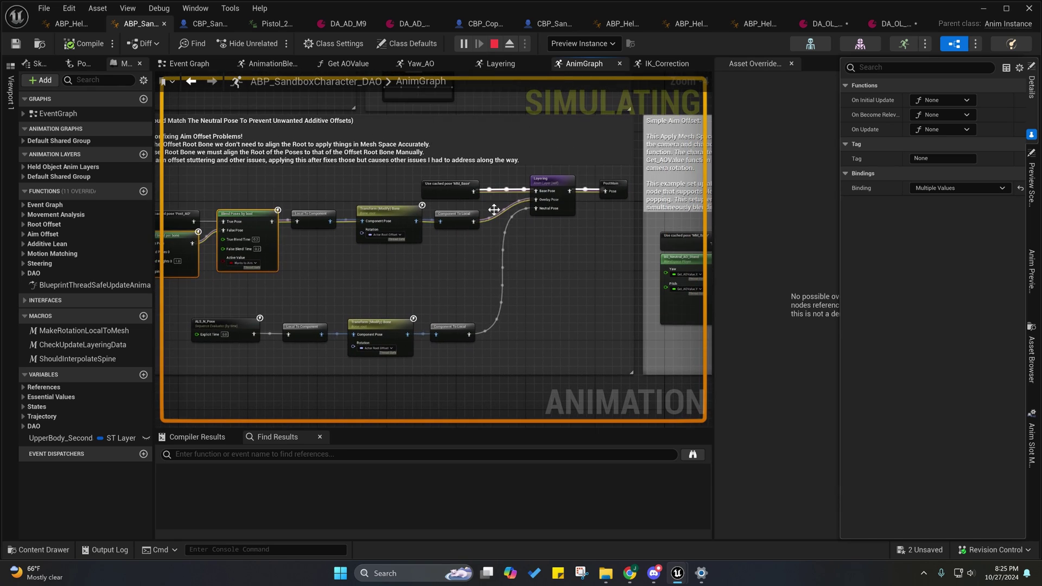
pyautogui.click(555, 183)
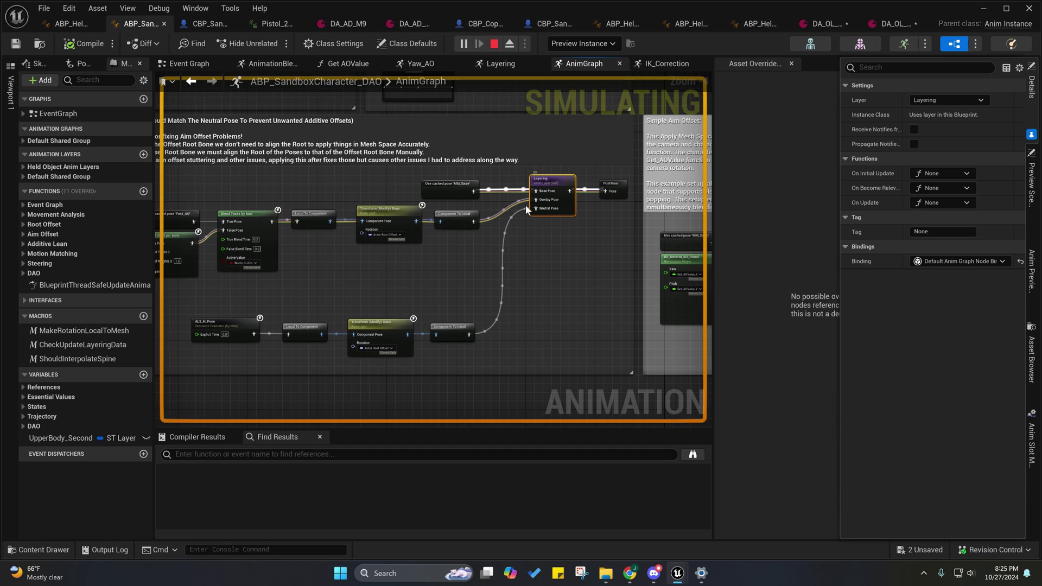
pyautogui.moveTo(402, 254); pyautogui.dragTo(492, 268, button='right')
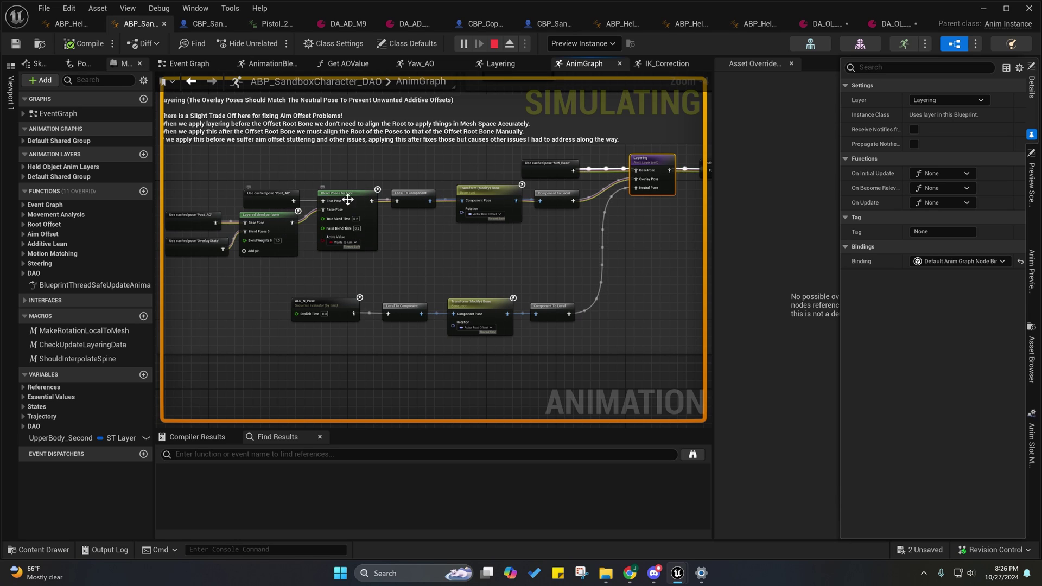
# Compare the rifle idle and running aiming layering assets, and open the second data asset in the Pistol/Overlay/Aiming folder.
pyautogui.click(830, 25)
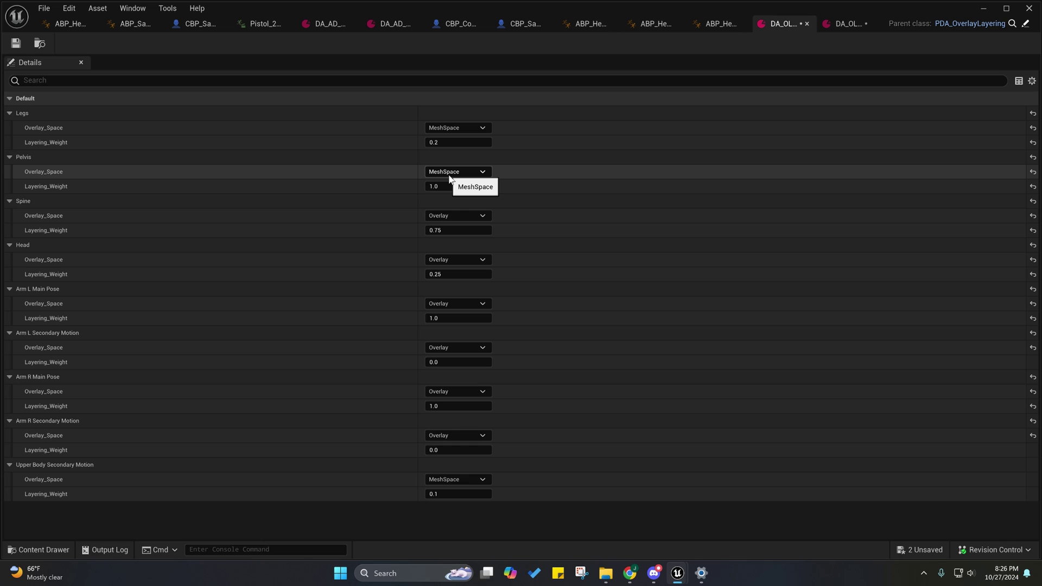
pyautogui.click(838, 24)
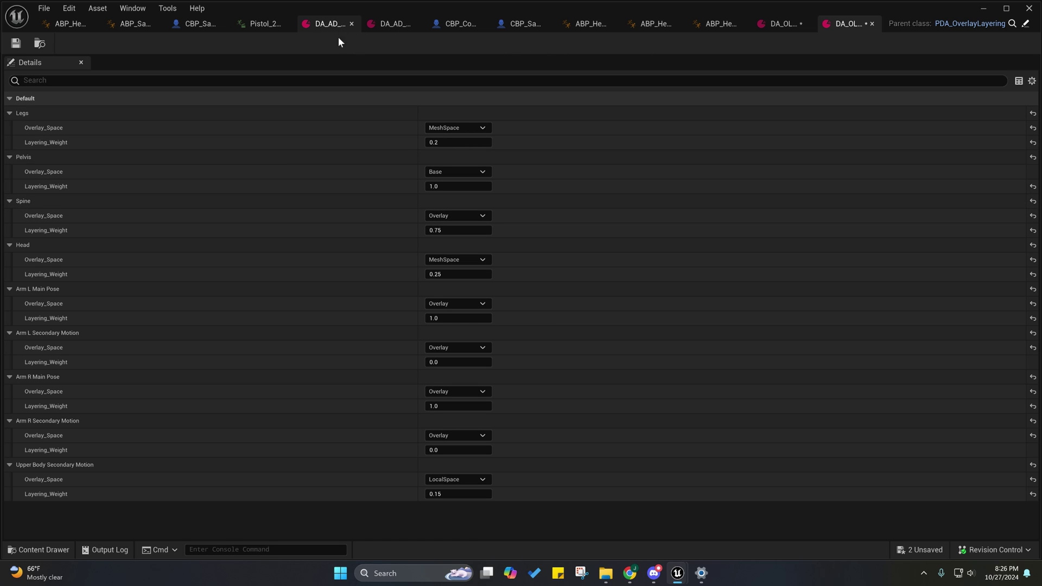
pyautogui.click(39, 550)
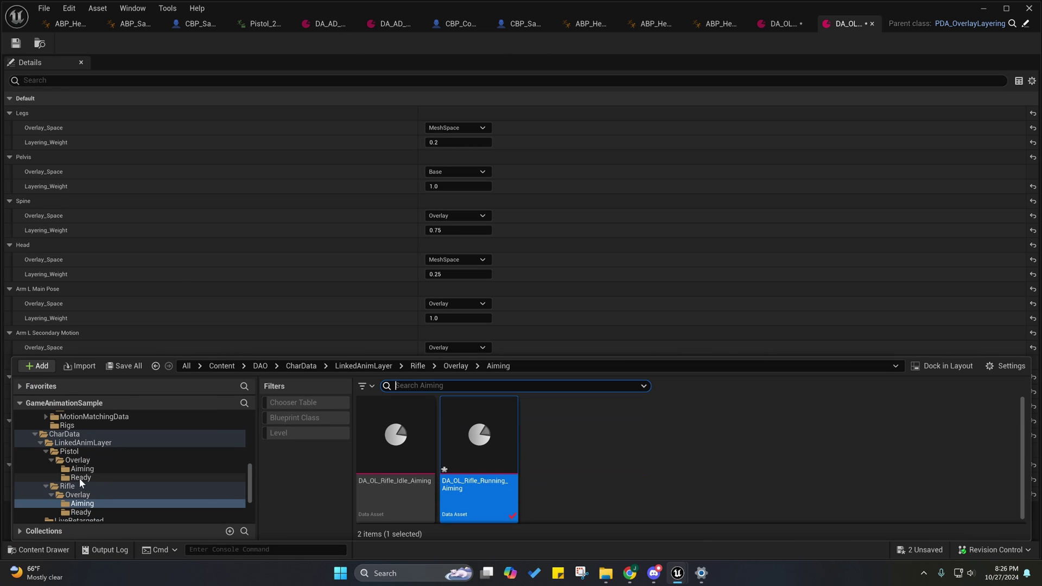
pyautogui.click(82, 469)
pyautogui.doubleClick(471, 434)
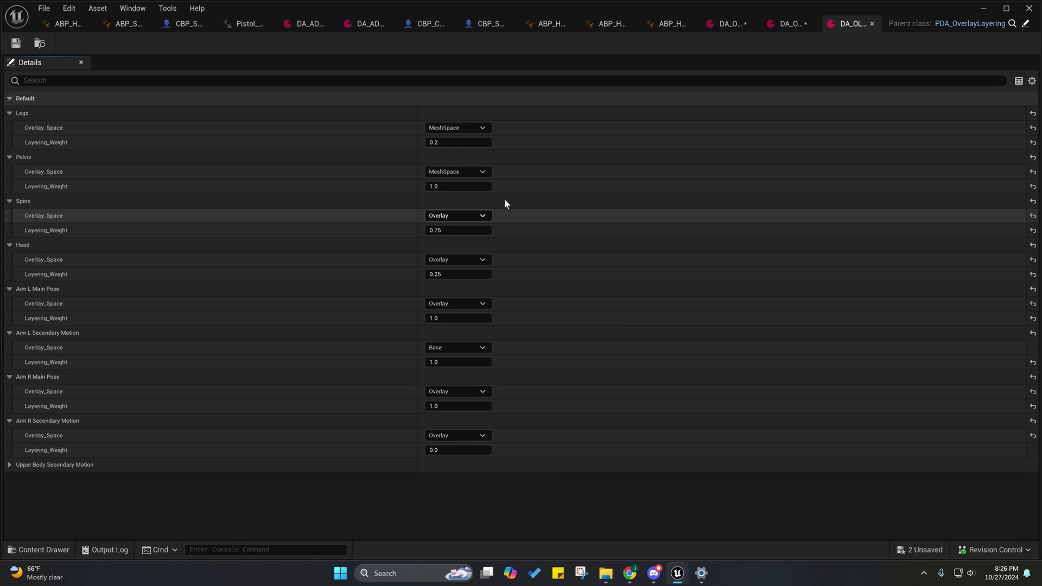
# Return to the running level, run the character with the weapon aimed downward to examine the pose, and release the mouse.
pyautogui.click(985, 8)
pyautogui.press('w')
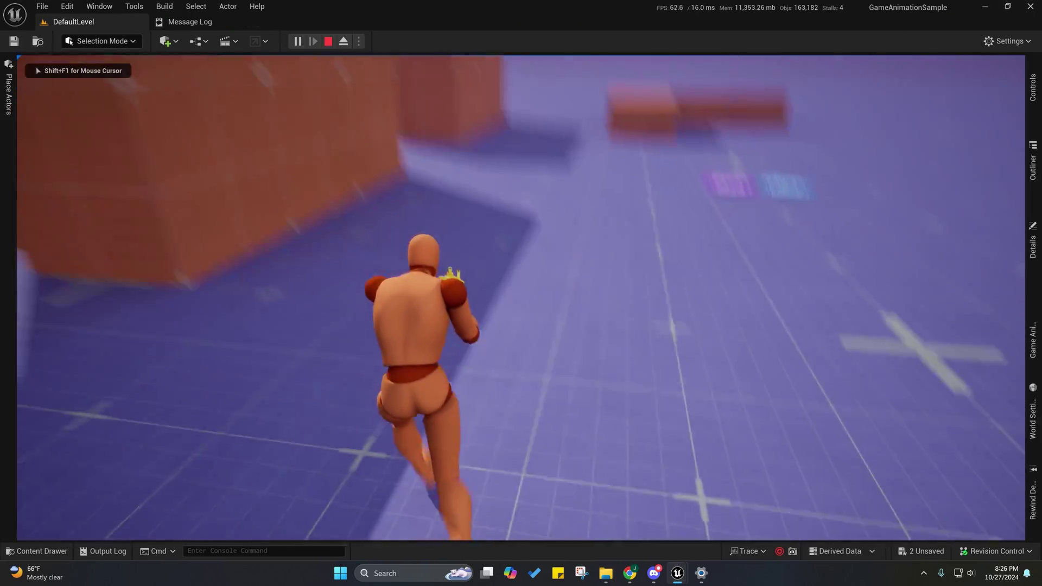
pyautogui.press('w')
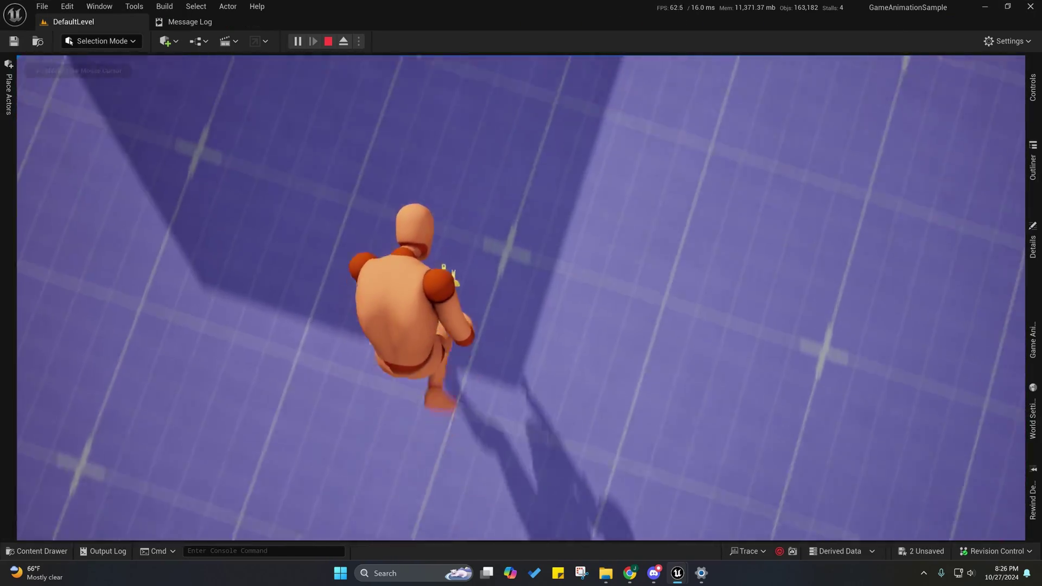
pyautogui.press('w')
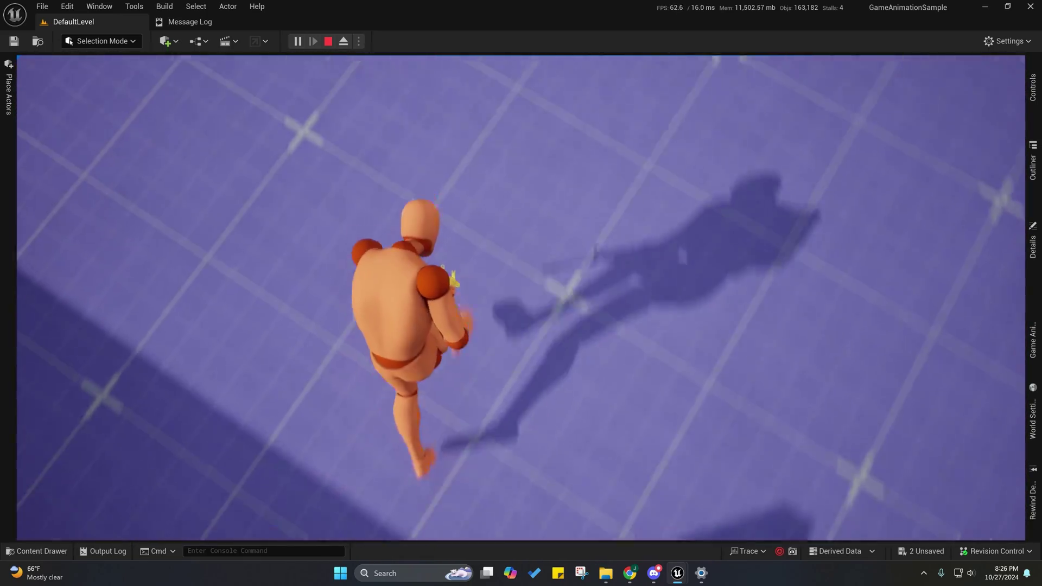
pyautogui.hotkey('shift', 'F1')
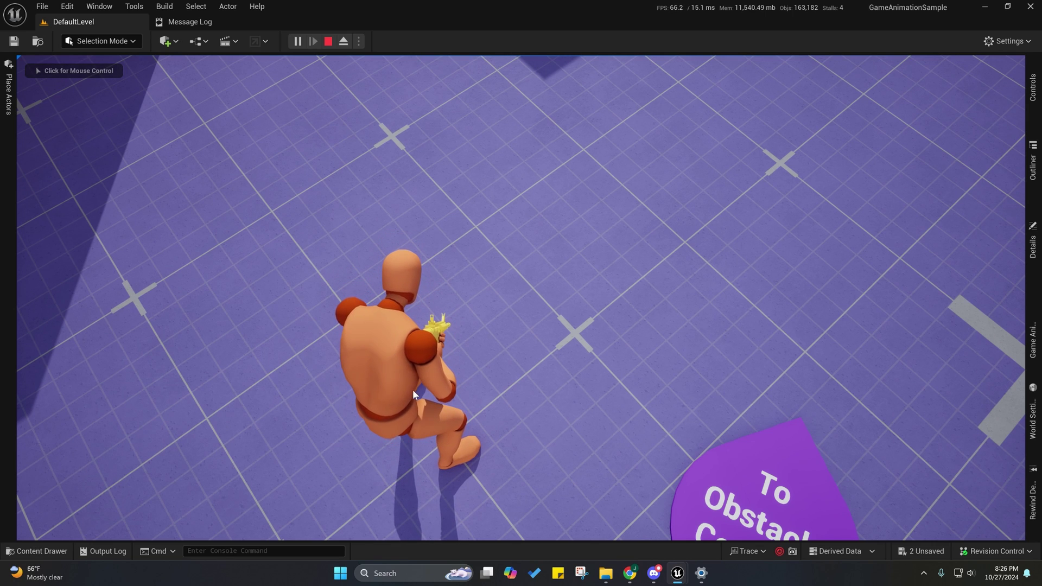
# Resume control of the character and check the steep downward and upward aiming poses while standing and running.
pyautogui.click(446, 349)
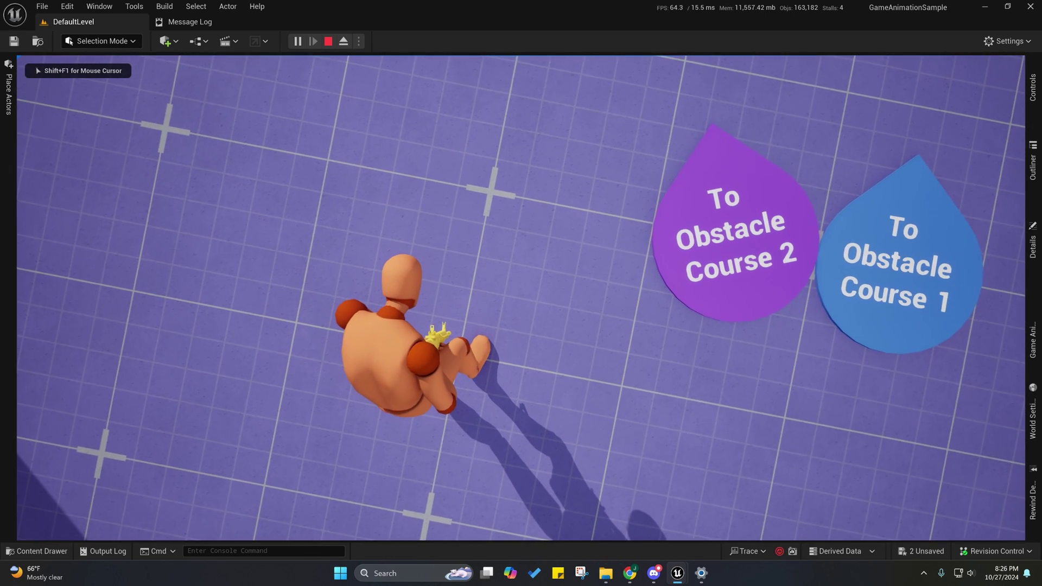
pyautogui.hotkey('shift', 'F1')
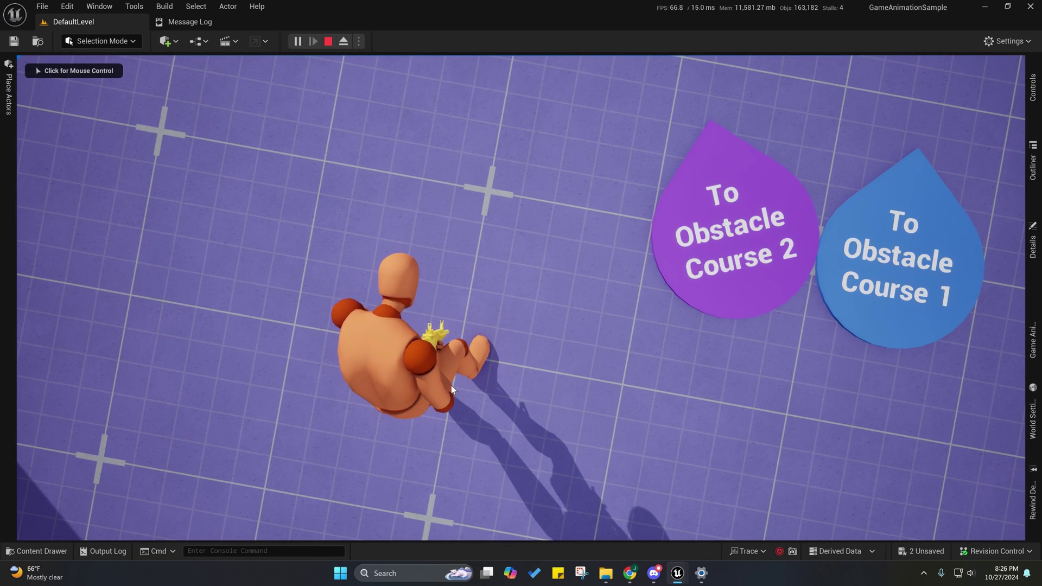
pyautogui.click(415, 340)
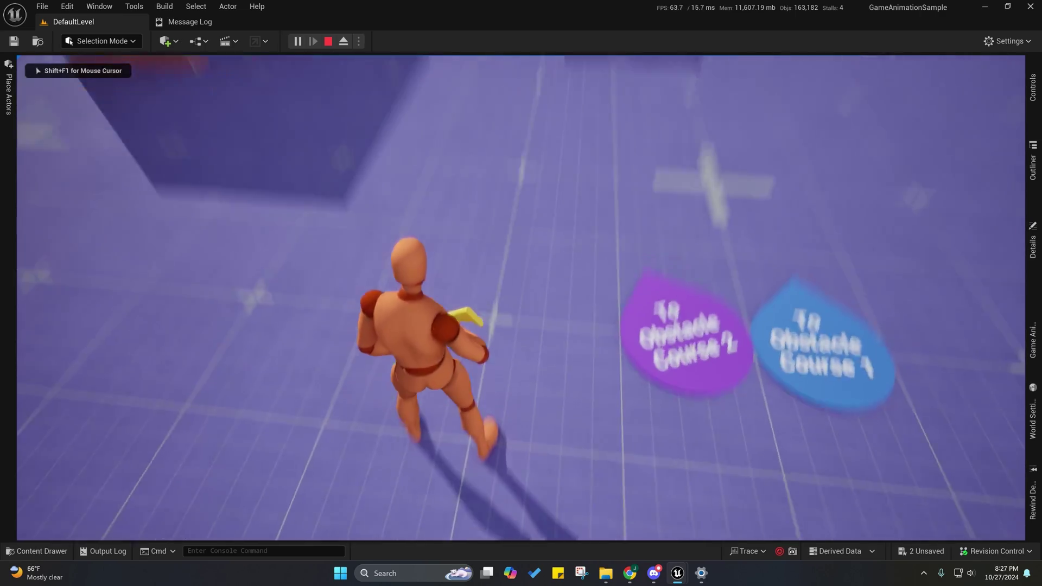
pyautogui.press('w')
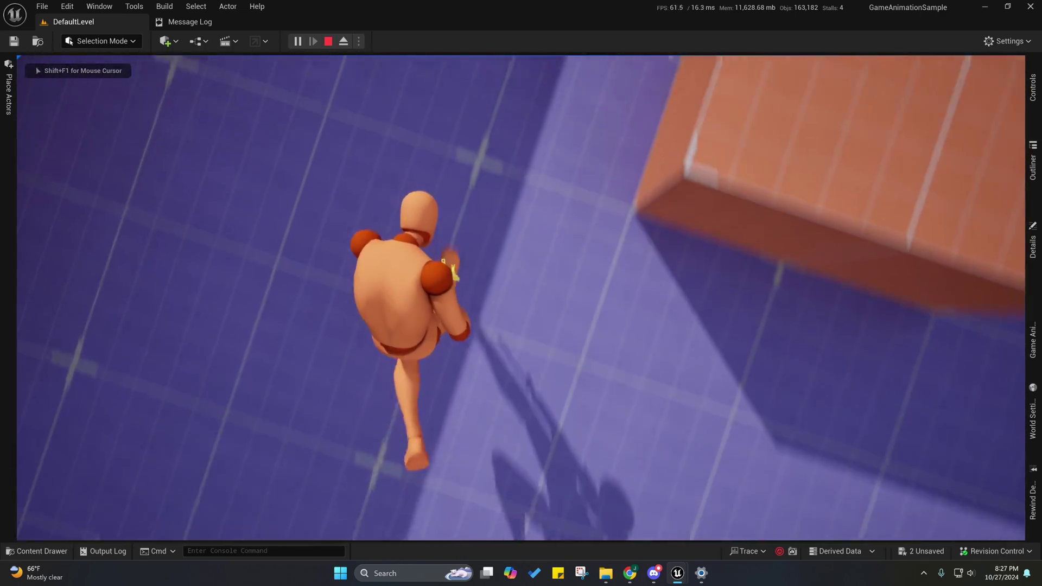
pyautogui.hotkey('shift', 'F1')
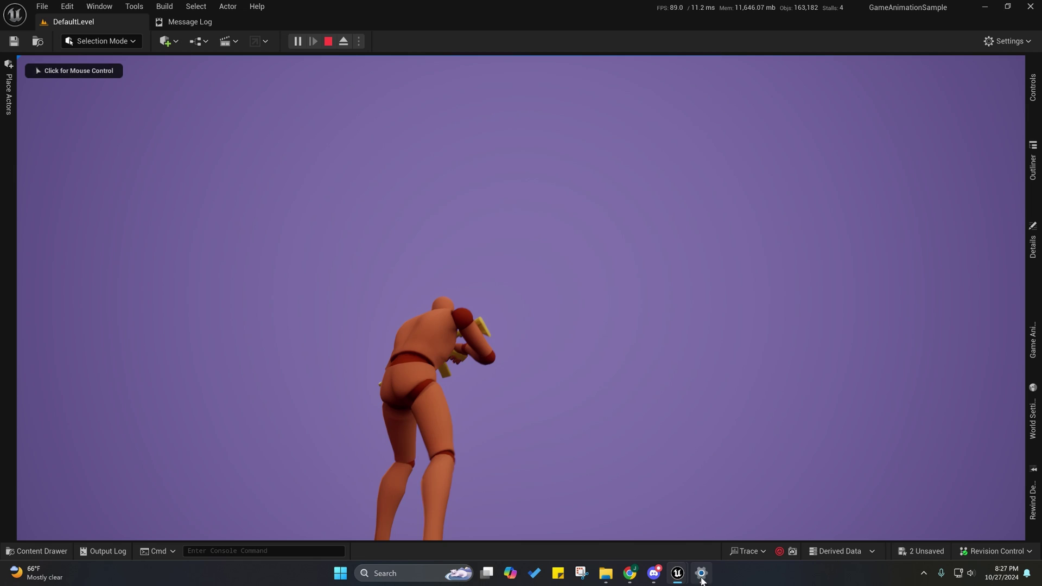
# In the AnimGraph of ABP_SandboxCharacter_DAO, select the Universal Pitch Aim Offset section and open its AO_Pitch blend space.
pyautogui.moveTo(677, 573)
pyautogui.click(740, 515)
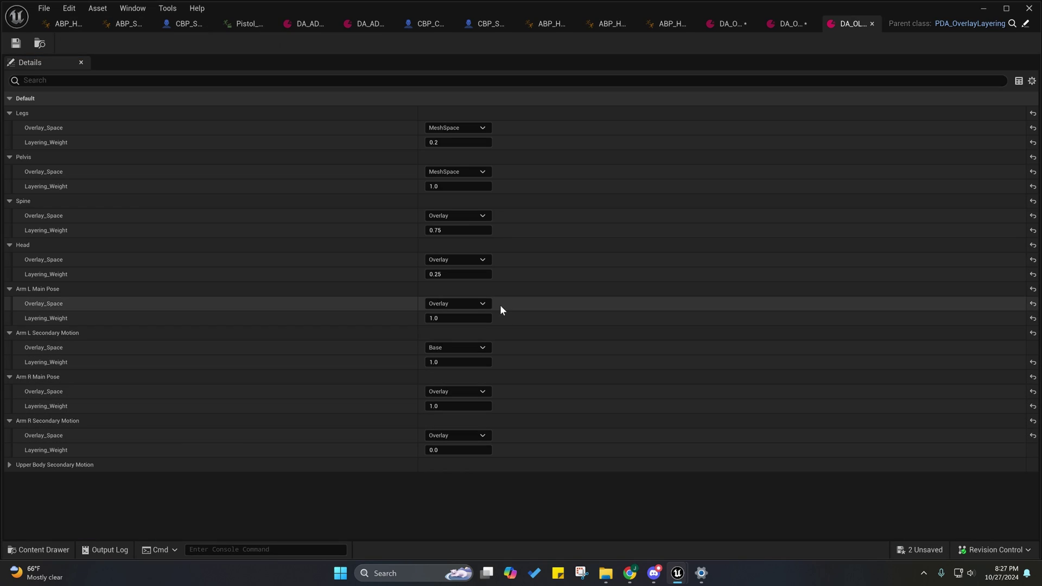
pyautogui.click(124, 24)
pyautogui.moveTo(304, 217); pyautogui.dragTo(334, 210, button='right')
pyautogui.moveTo(307, 174); pyautogui.dragTo(568, 287)
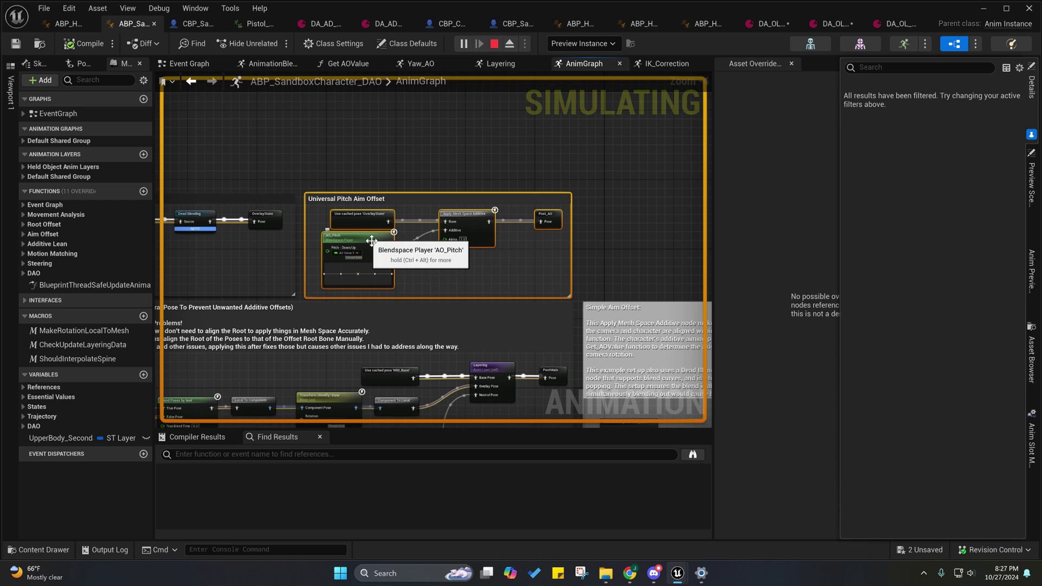
pyautogui.moveTo(371, 241); pyautogui.dragTo(482, 255, button='right')
pyautogui.doubleClick(420, 224)
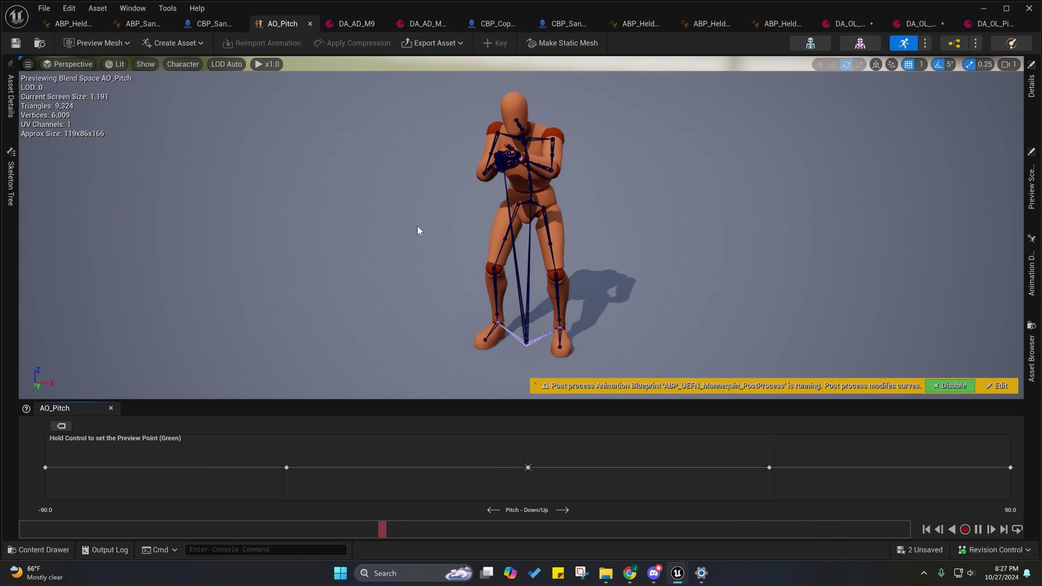
# Preview AO_Pitch at a downward pitch of about -53 and look through its asset details down to the sample smoothing settings.
pyautogui.moveTo(285, 469)
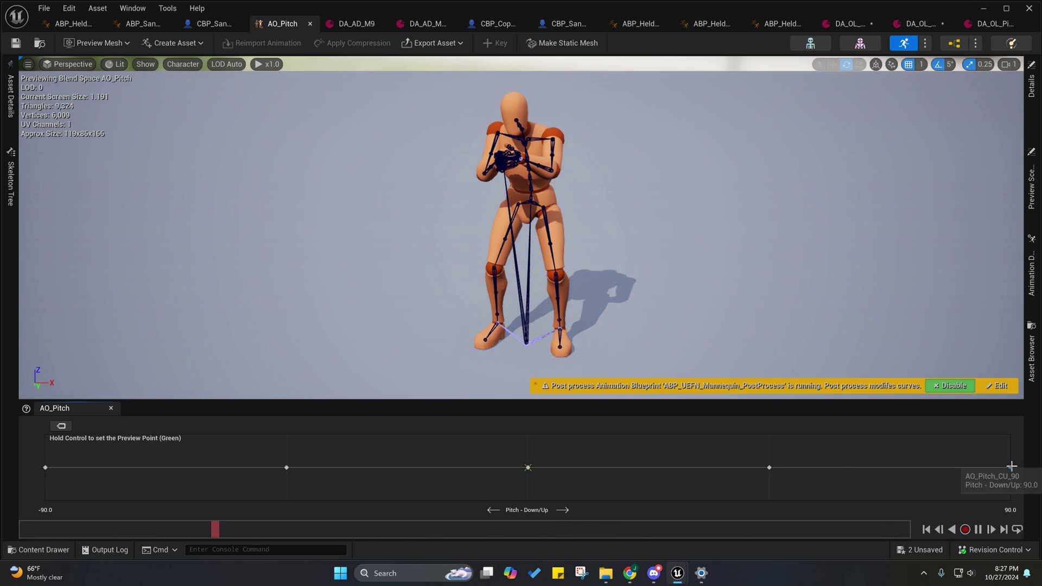
pyautogui.moveTo(574, 197); pyautogui.dragTo(600, 193, button='right')
pyautogui.press('s')
pyautogui.press('ctrl')
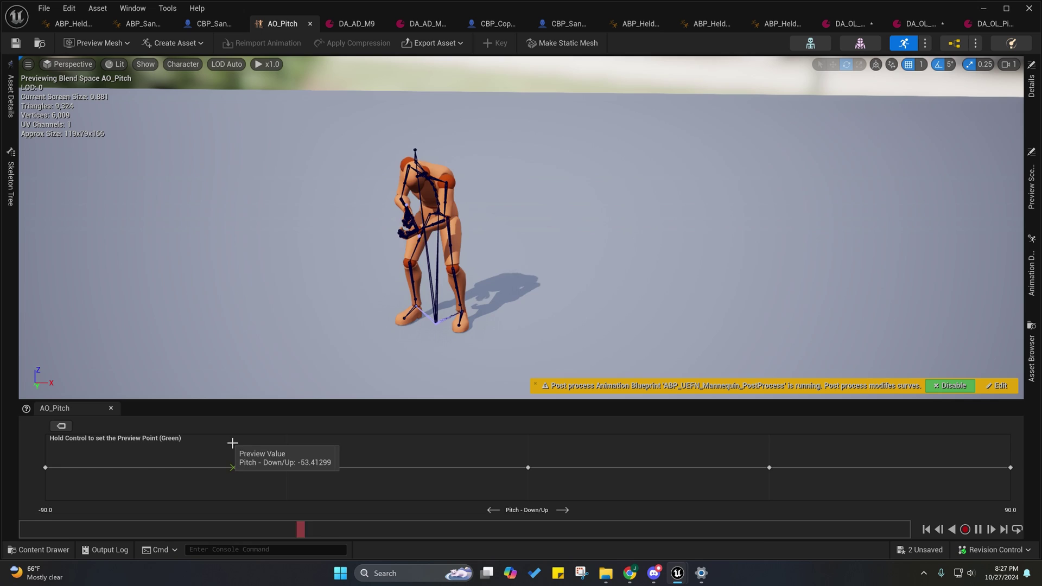
pyautogui.click(11, 100)
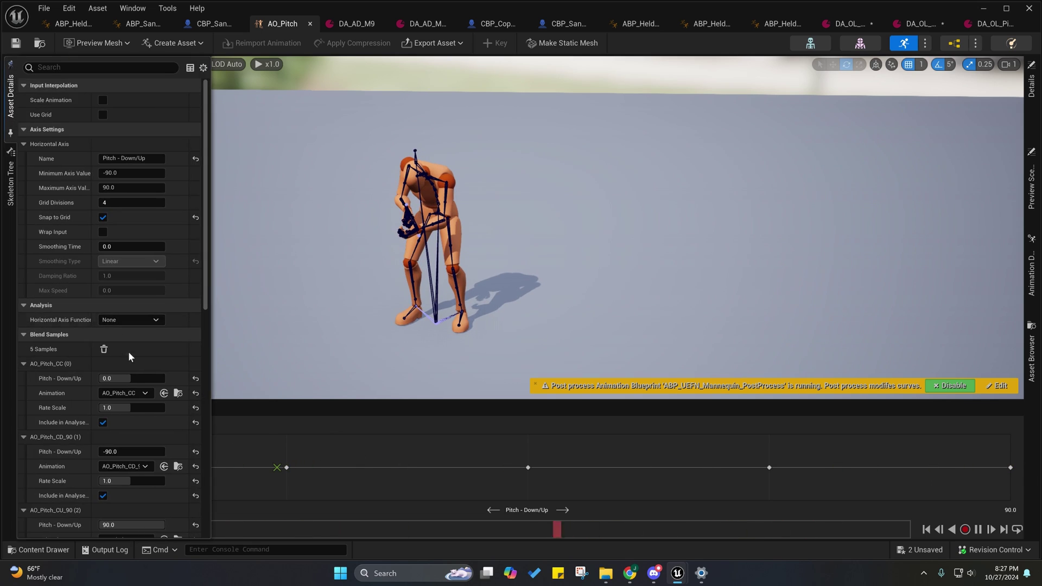
pyautogui.scroll(-10, 119, 362)
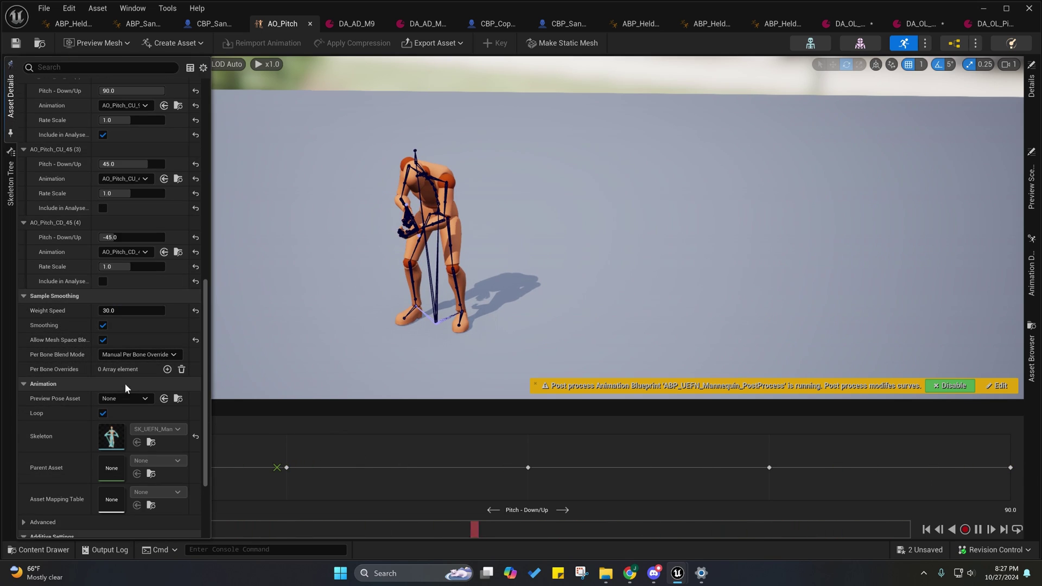
# Look through AO_Pitch's additive settings and check the animations offered for its preview base pose.
pyautogui.scroll(-2, 128, 357)
pyautogui.scroll(-5, 137, 369)
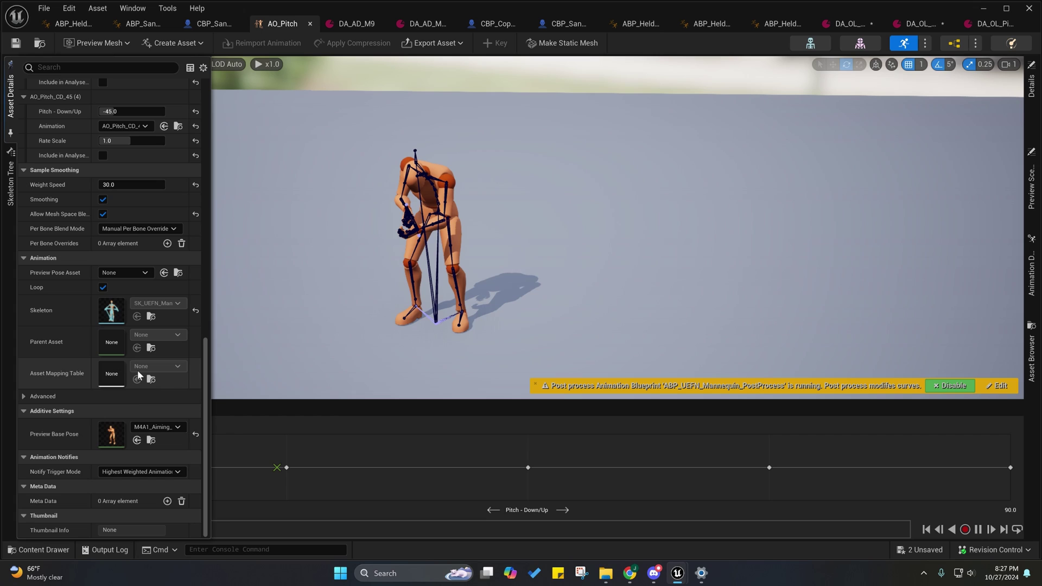
pyautogui.click(163, 429)
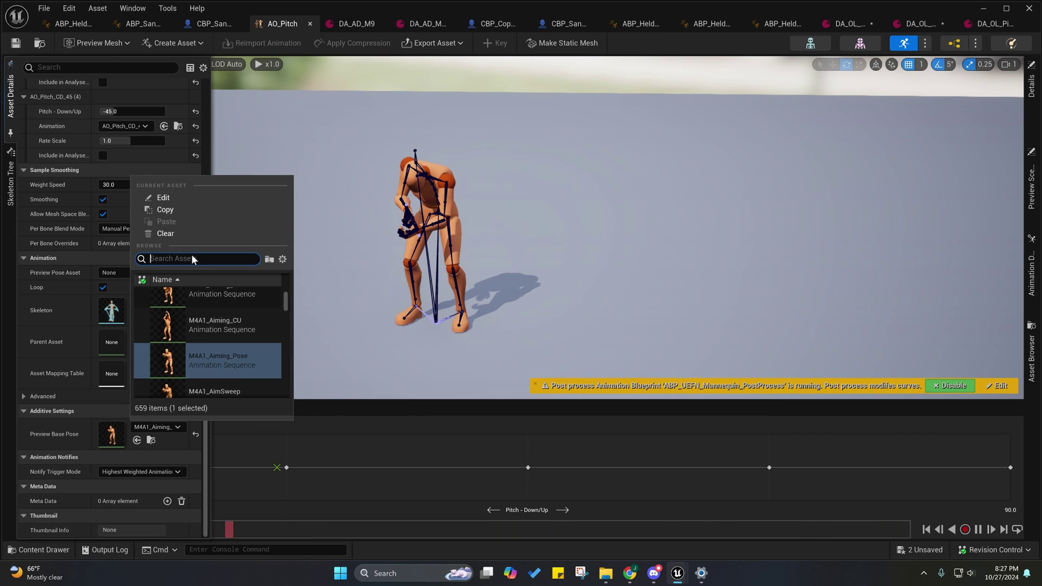
pyautogui.scroll(6, 32, 218)
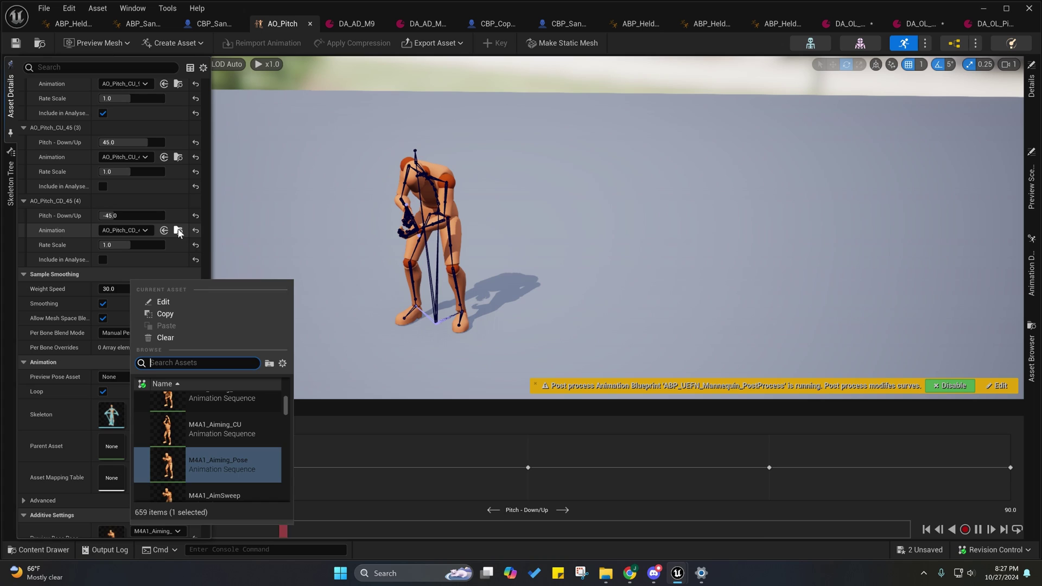
# Locate AO_Pitch's sample animations in the content browser, open AO_Pitch_CU_90, and examine its spine and arm pose from the side.
pyautogui.click(179, 231)
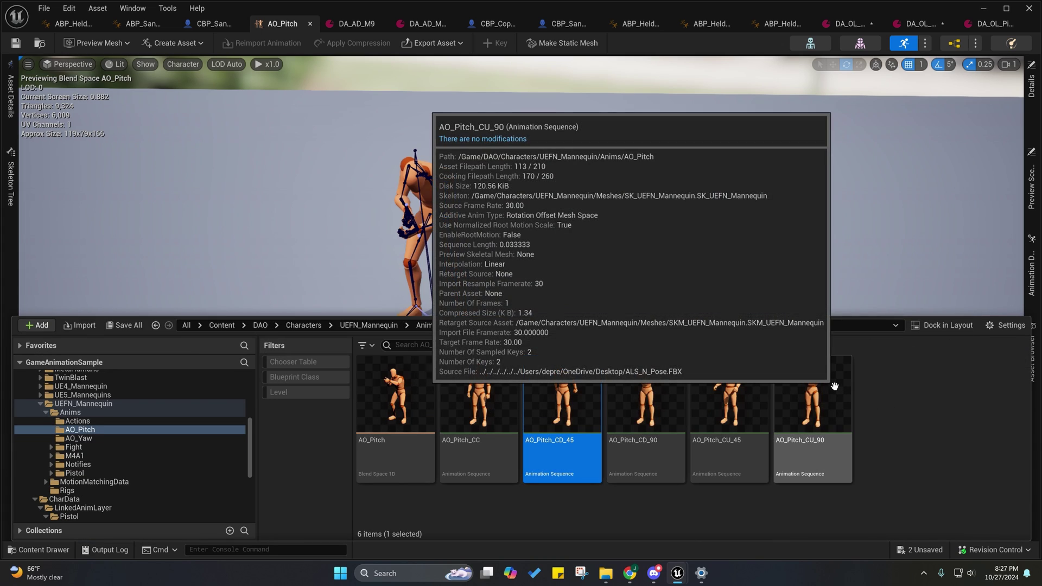
pyautogui.click(819, 384)
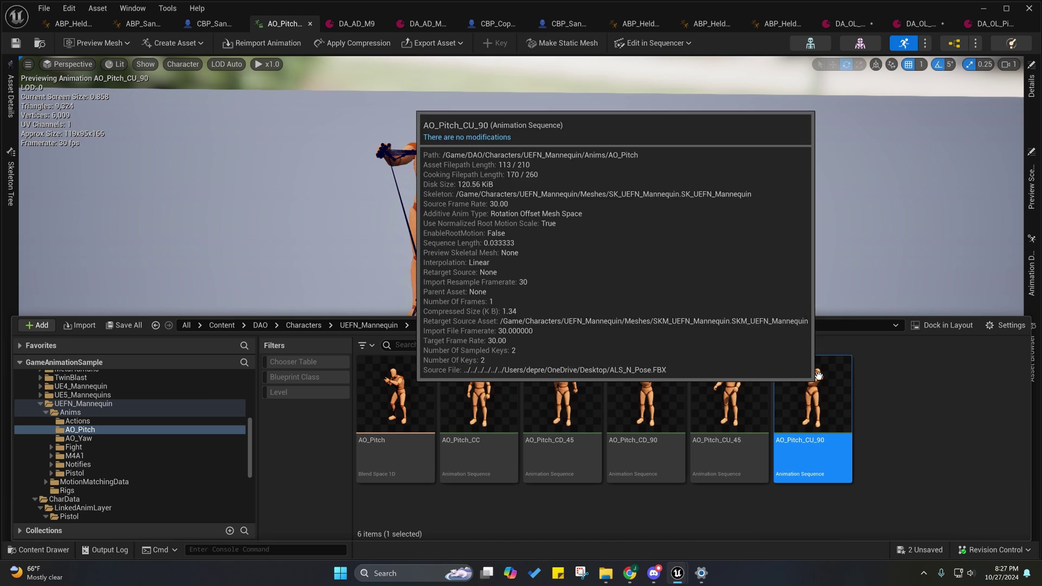
pyautogui.moveTo(625, 158); pyautogui.dragTo(625, 135, button='right')
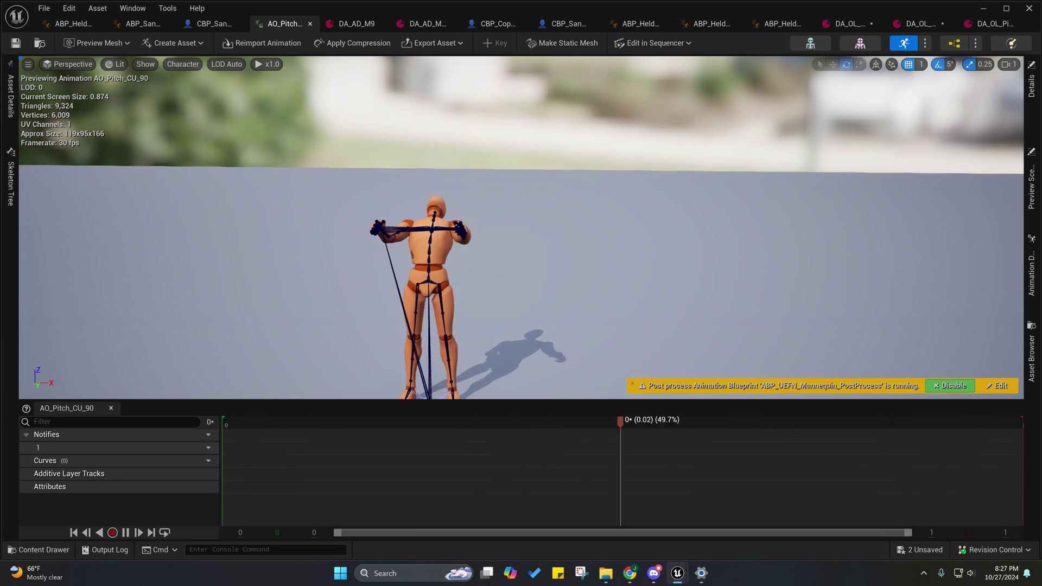
pyautogui.press('d')
pyautogui.press('w')
pyautogui.moveTo(372, 289); pyautogui.dragTo(185, 287, button='right')
pyautogui.scroll(-1, 372, 288)
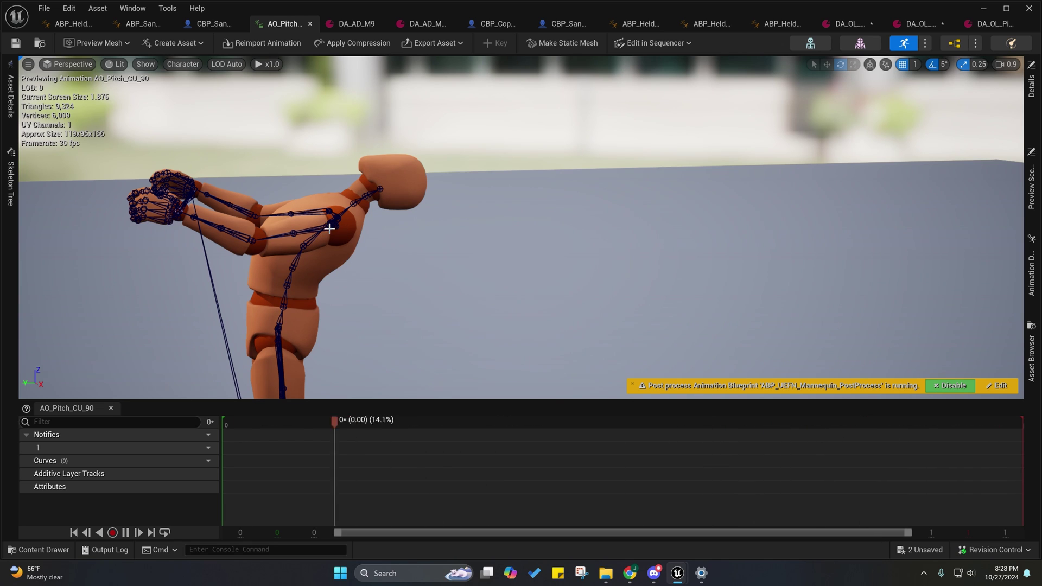
pyautogui.moveTo(371, 217); pyautogui.dragTo(331, 193, button='right')
pyautogui.press('w')
pyautogui.press('s')
pyautogui.scroll(-3, 353, 201)
pyautogui.press('q')
pyautogui.moveTo(332, 281); pyautogui.dragTo(332, 282, button='right')
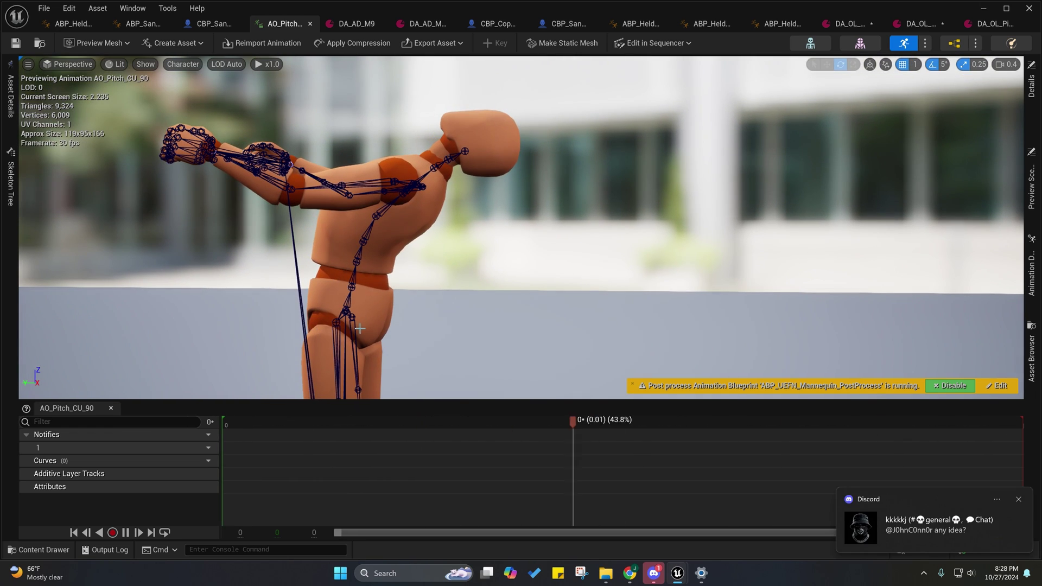
# Open the AO_Pitch_CD_90 animation and examine its spine, head and arm pose from the side.
pyautogui.click(38, 550)
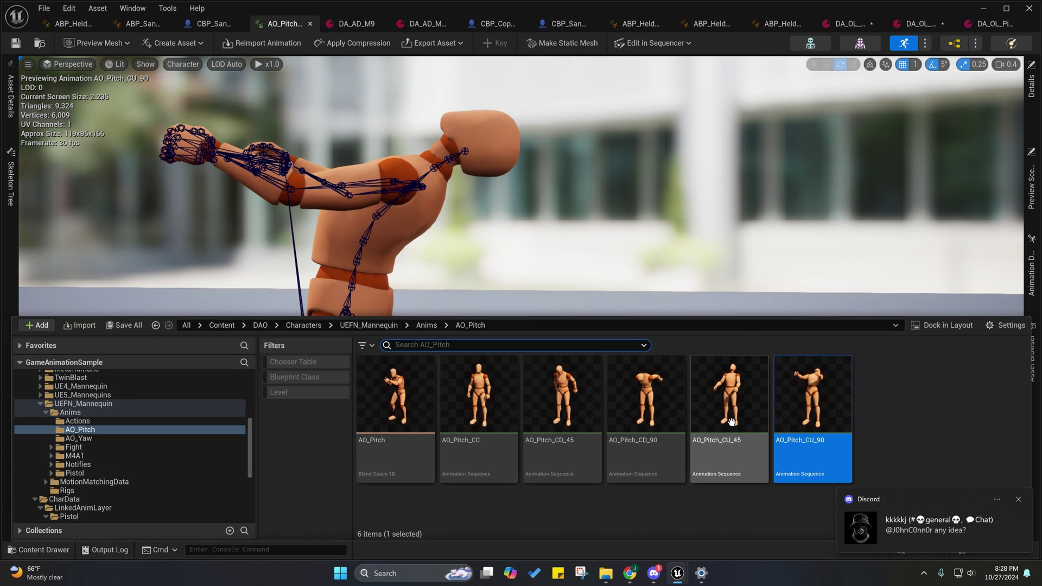
pyautogui.click(652, 411)
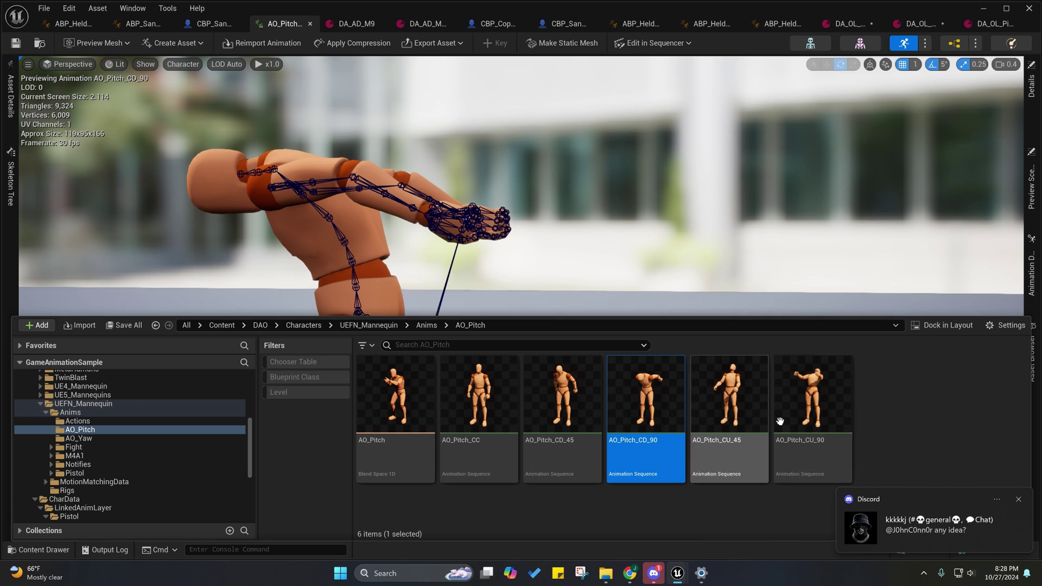
pyautogui.click(499, 257)
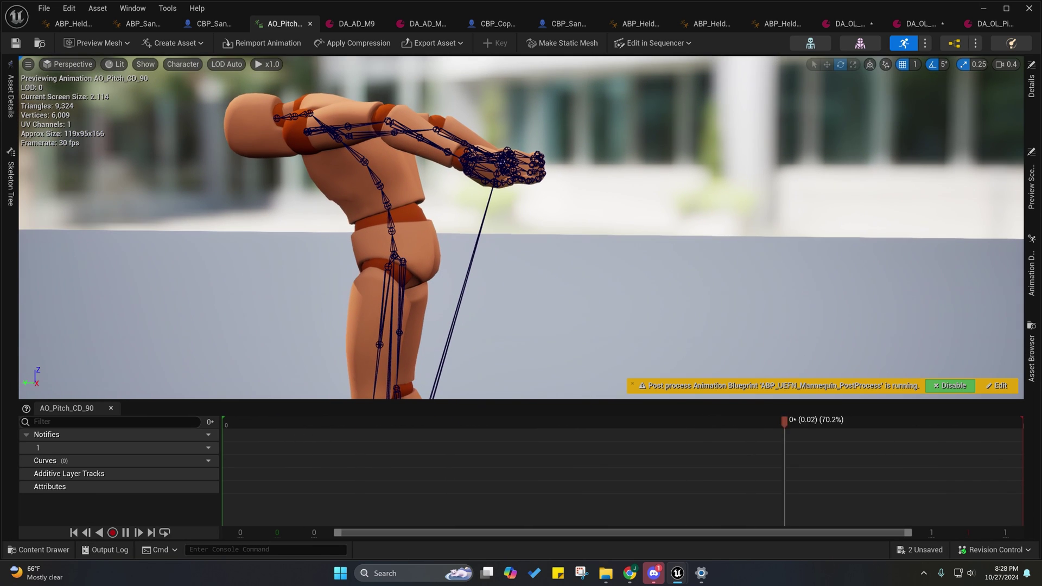
pyautogui.moveTo(493, 257)
pyautogui.mouseDown(button='right')
pyautogui.moveTo(483, 256)
pyautogui.moveTo(492, 256)
pyautogui.mouseUp(button='right')
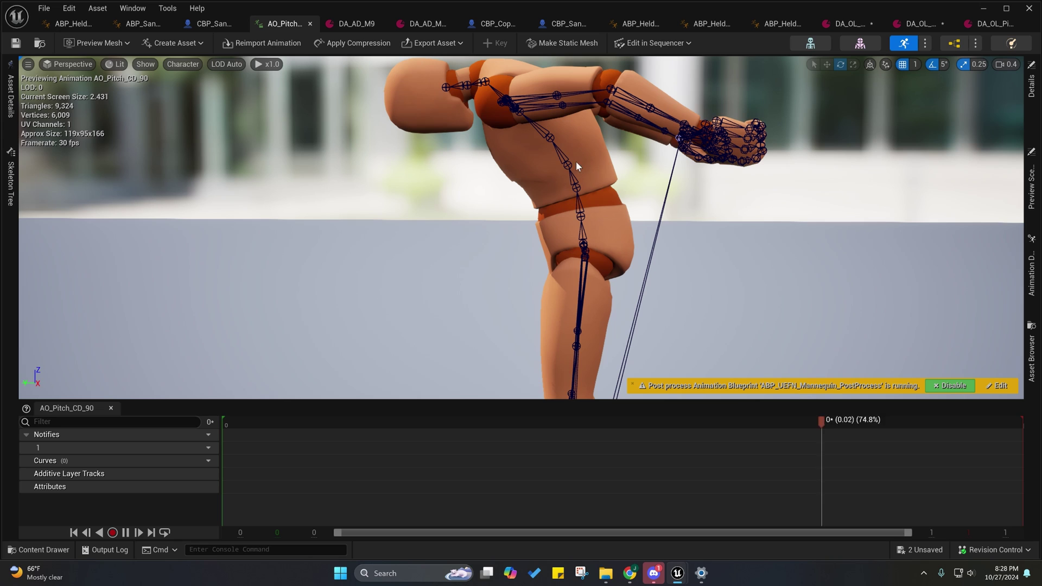
pyautogui.moveTo(541, 148); pyautogui.dragTo(586, 139, button='right')
pyautogui.scroll(-1, 540, 148)
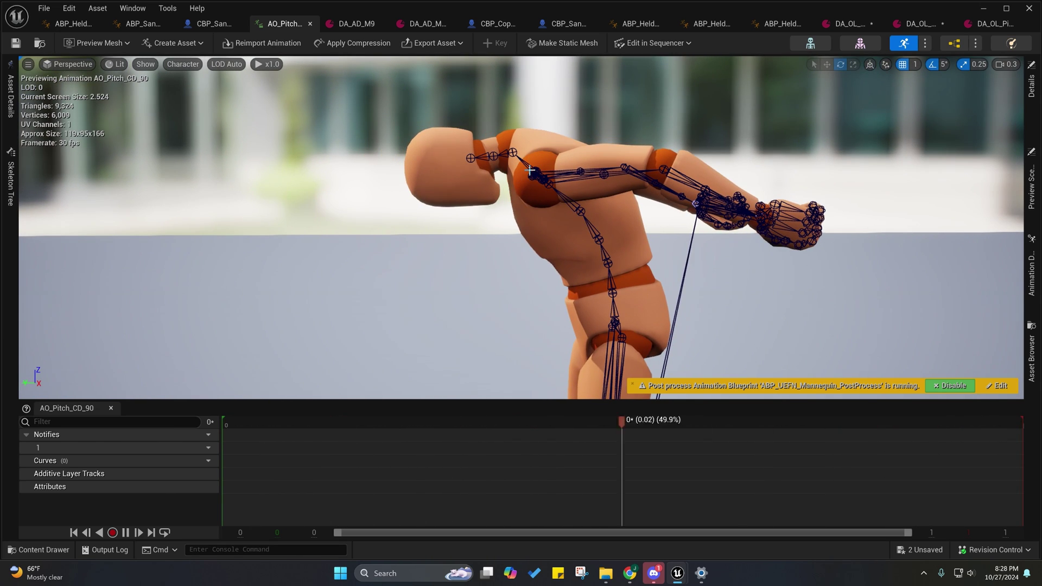
pyautogui.moveTo(531, 170); pyautogui.dragTo(501, 170, button='right')
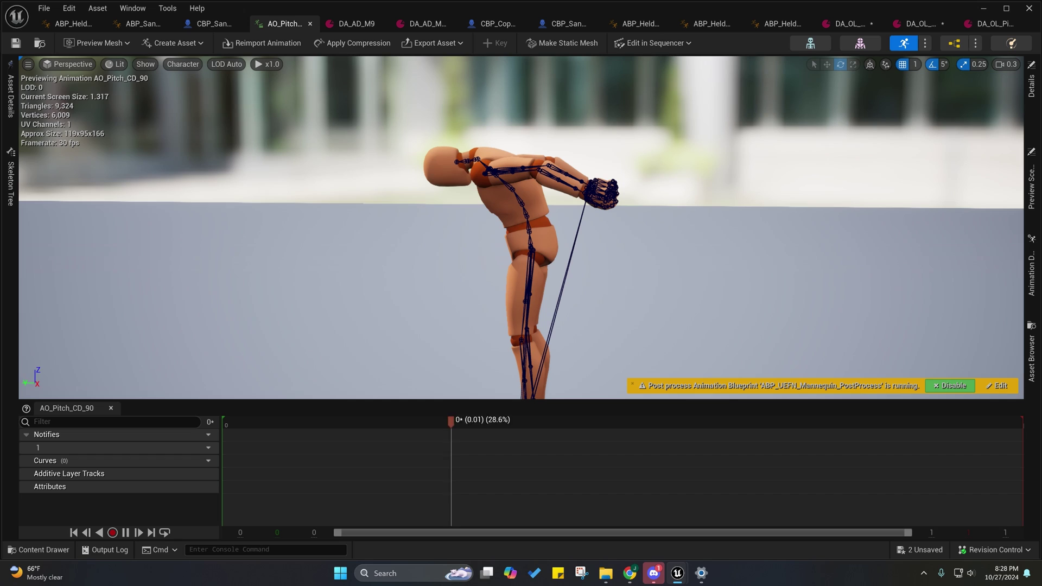
# Reopen the AO_Pitch blend space and review its horizontal axis settings and blend samples.
pyautogui.click(38, 550)
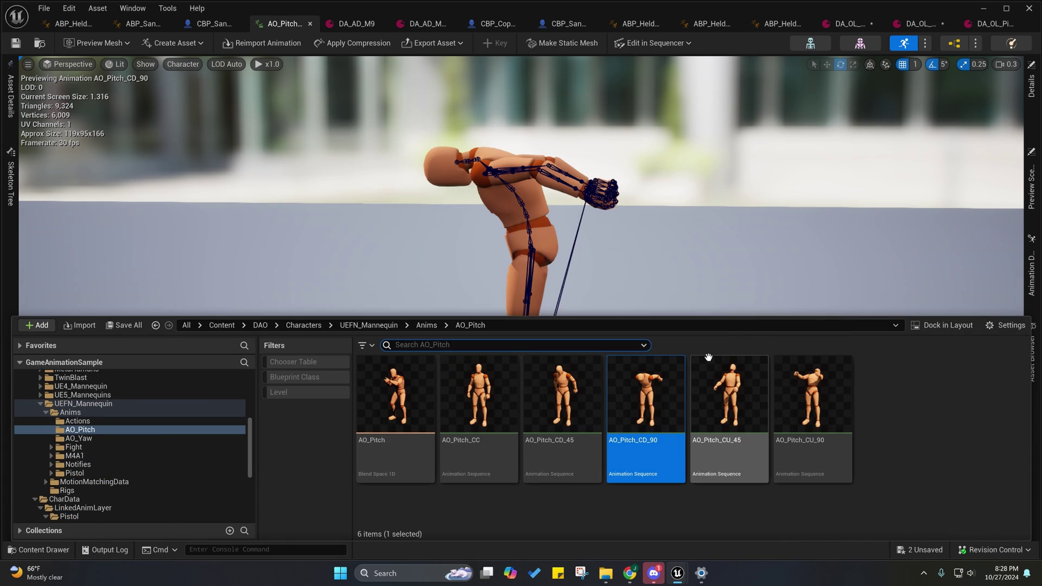
pyautogui.doubleClick(411, 393)
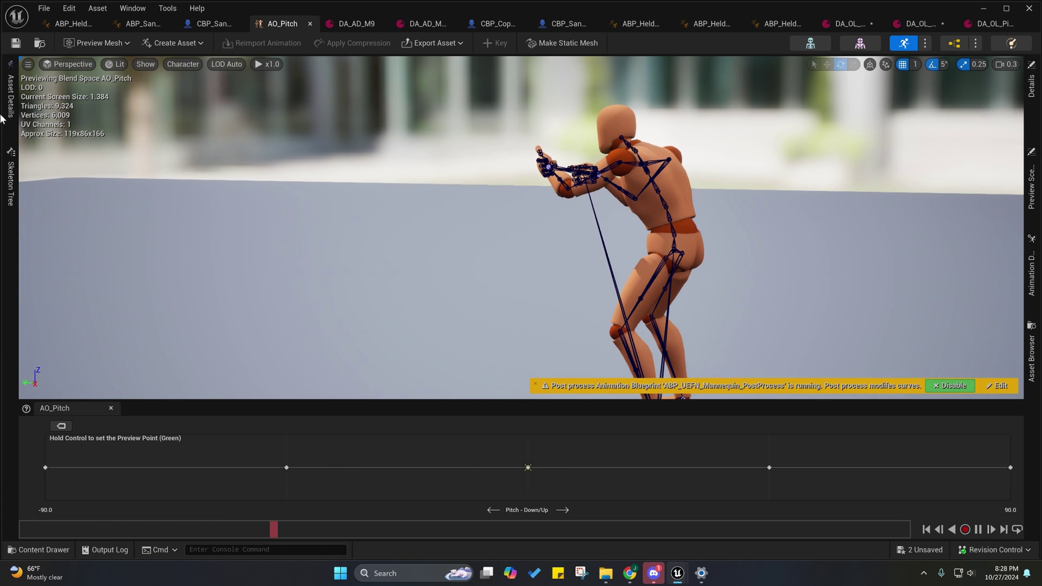
pyautogui.click(11, 108)
pyautogui.scroll(8, 31, 201)
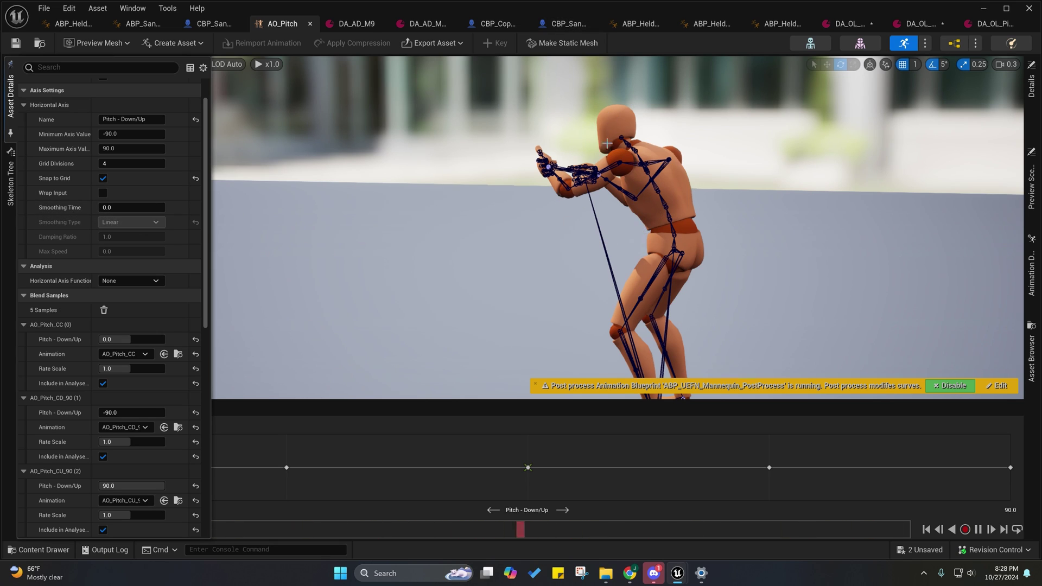
pyautogui.click(628, 73)
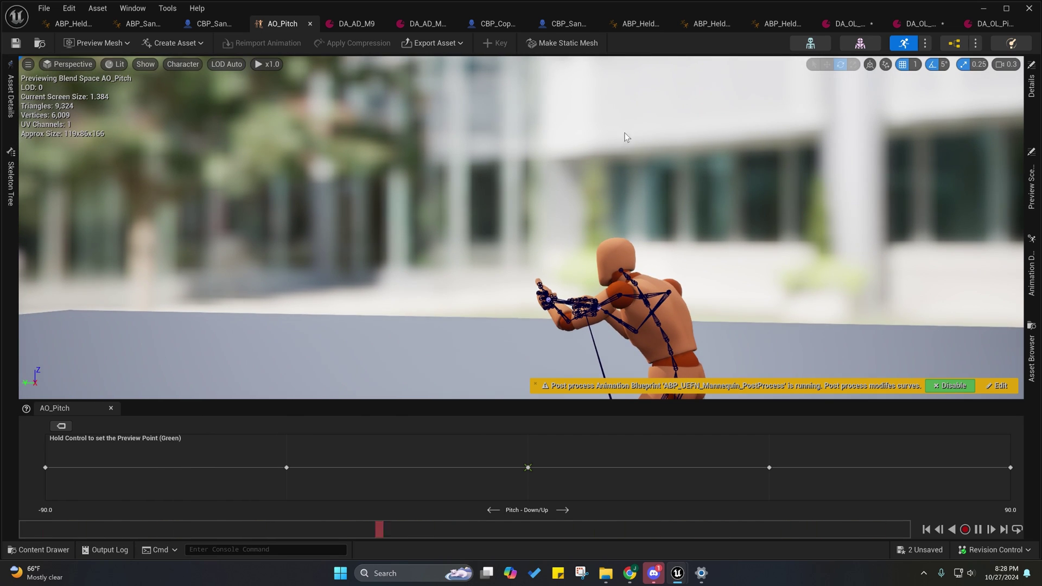
# Examine AO_Pitch's neutral aiming pose in the preview from the side and from behind.
pyautogui.moveTo(614, 86)
pyautogui.mouseDown(button='right')
pyautogui.moveTo(617, 124)
pyautogui.moveTo(617, 102)
pyautogui.mouseUp(button='right')
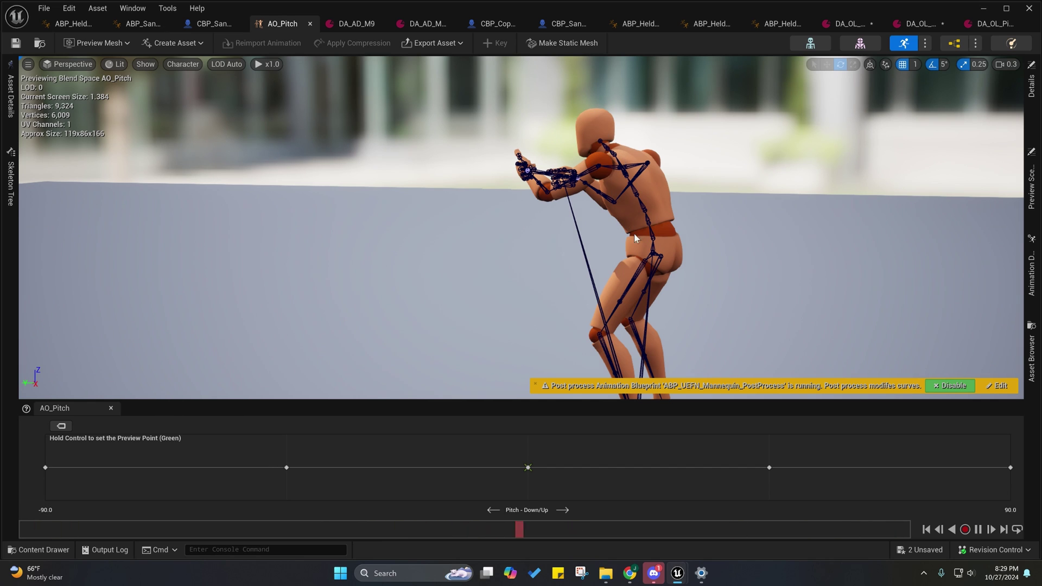
pyautogui.moveTo(629, 329)
pyautogui.mouseDown(button='right')
pyautogui.moveTo(627, 359)
pyautogui.moveTo(634, 340)
pyautogui.mouseUp(button='right')
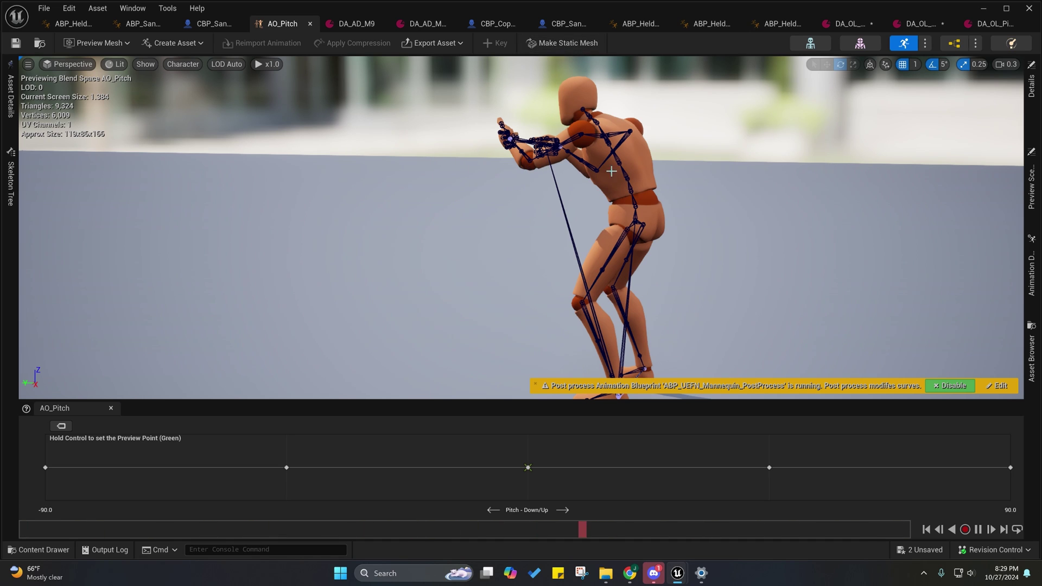
pyautogui.moveTo(640, 161); pyautogui.dragTo(622, 120, button='right')
pyautogui.moveTo(606, 82)
pyautogui.mouseDown(button='right')
pyautogui.moveTo(607, 154)
pyautogui.moveTo(610, 88)
pyautogui.mouseUp(button='right')
pyautogui.press('d')
pyautogui.press('q')
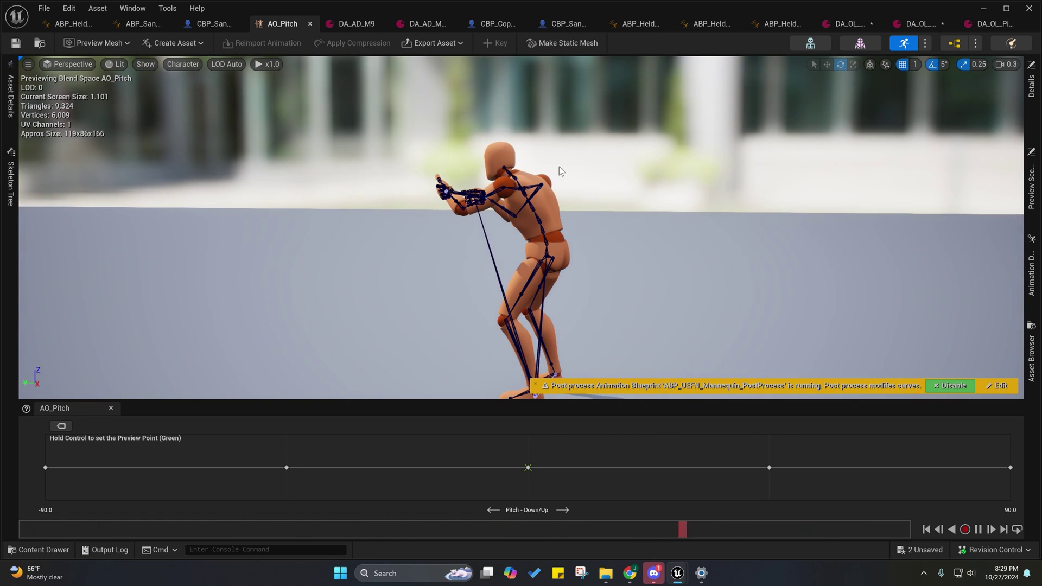
pyautogui.press('d')
pyautogui.moveTo(562, 171); pyautogui.dragTo(561, 206, button='right')
pyautogui.scroll(2, 545, 171)
pyautogui.press('w')
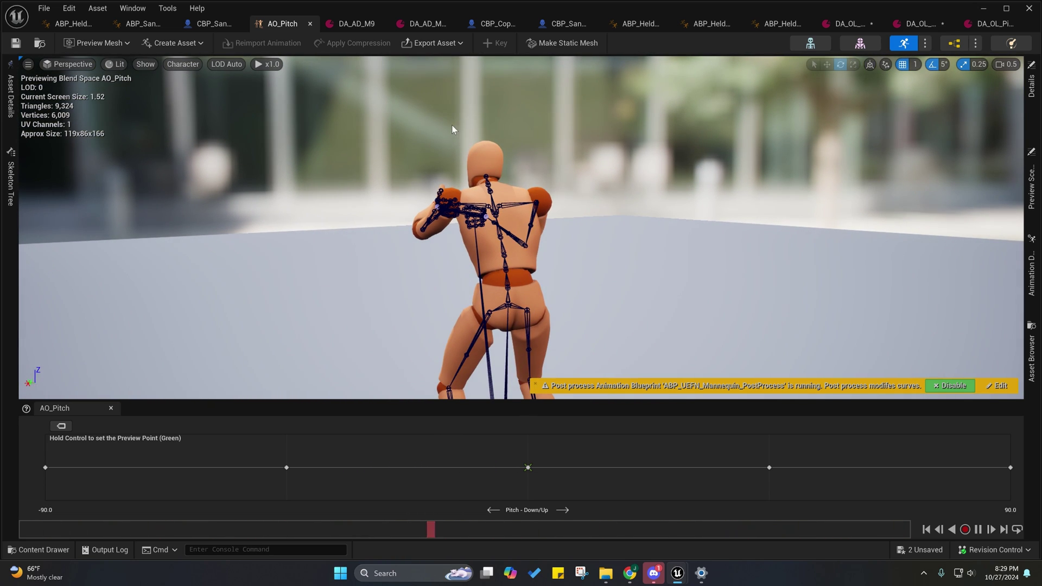
# Go back to the AnimGraph of ABP_SandboxCharacter_DAO and select the Alternative Approach - Less Fluid group containing AO_Yaw.
pyautogui.click(142, 24)
pyautogui.click(253, 18)
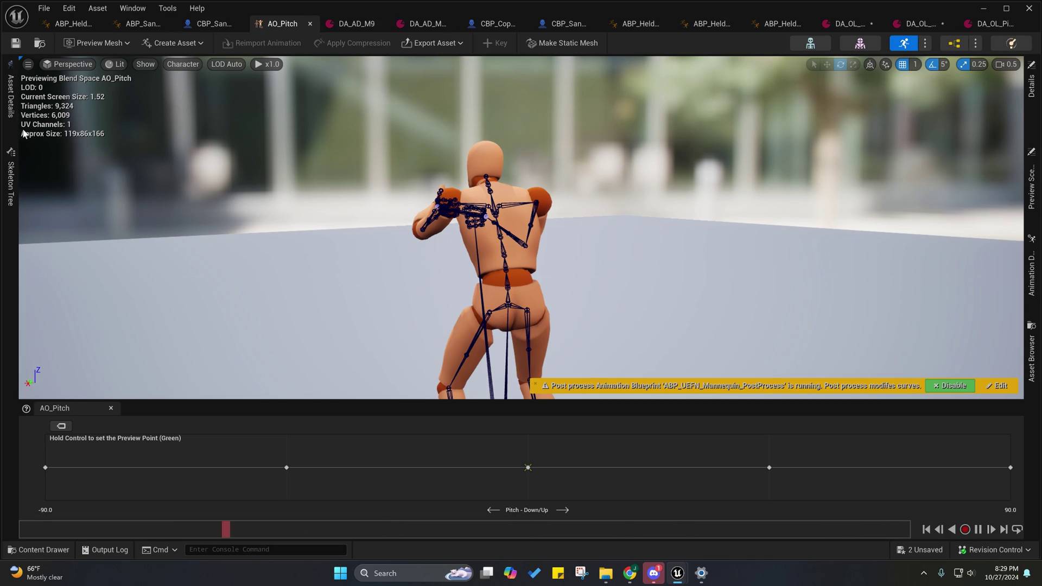
pyautogui.click(142, 24)
pyautogui.moveTo(284, 188); pyautogui.dragTo(116, 80, button='right')
pyautogui.moveTo(673, 272); pyautogui.dragTo(84, 221, button='right')
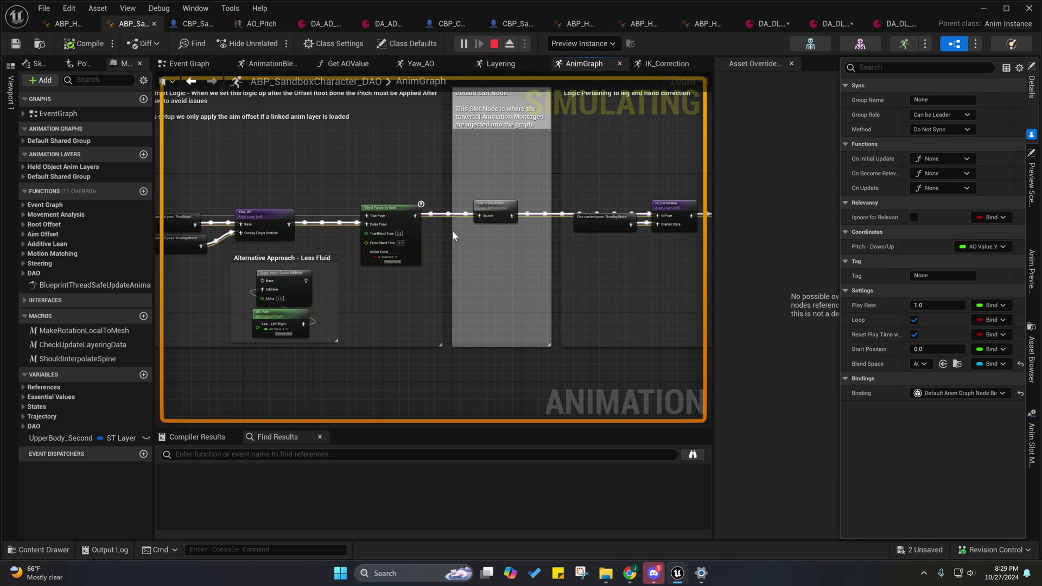
pyautogui.moveTo(533, 263); pyautogui.dragTo(638, 232, button='right')
pyautogui.scroll(3, 409, 244)
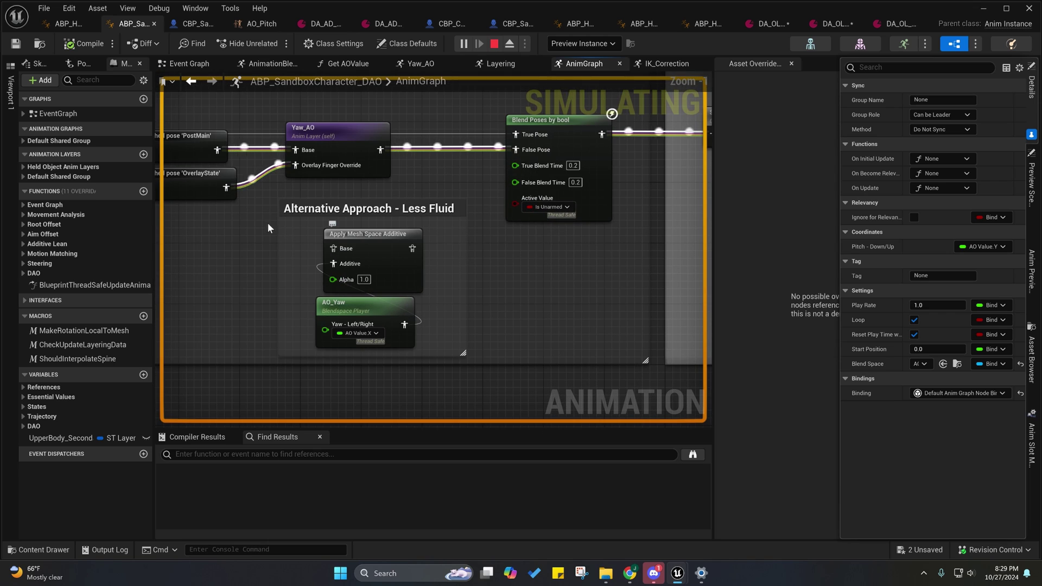
pyautogui.moveTo(274, 191); pyautogui.dragTo(480, 346)
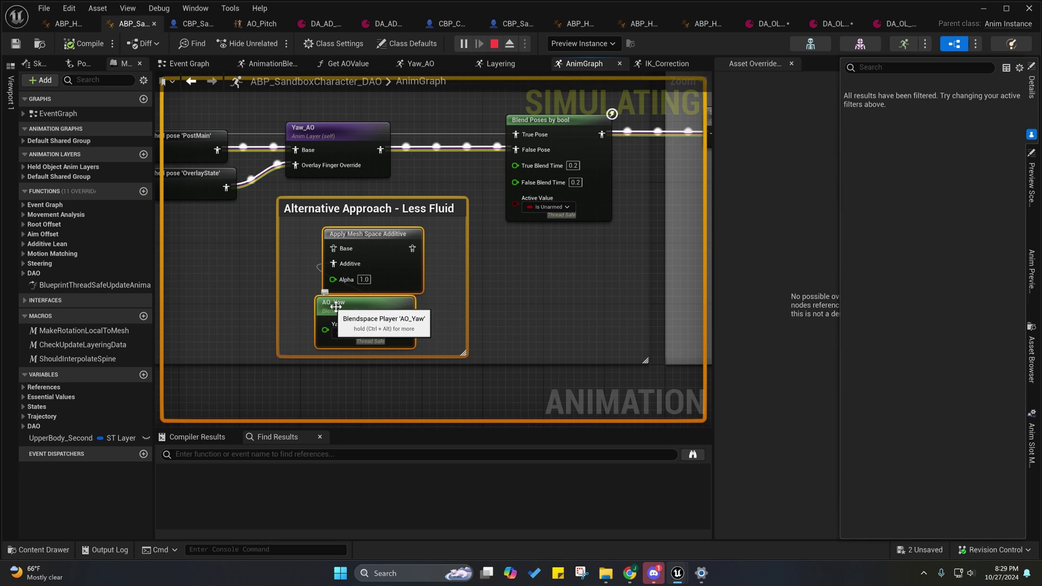
# Open the Yaw_AO anim layer and examine the chain of Transform Bone nodes in its Spine AimOffset section.
pyautogui.moveTo(354, 205); pyautogui.dragTo(378, 281, button='right')
pyautogui.doubleClick(382, 233)
pyautogui.scroll(-2, 365, 228)
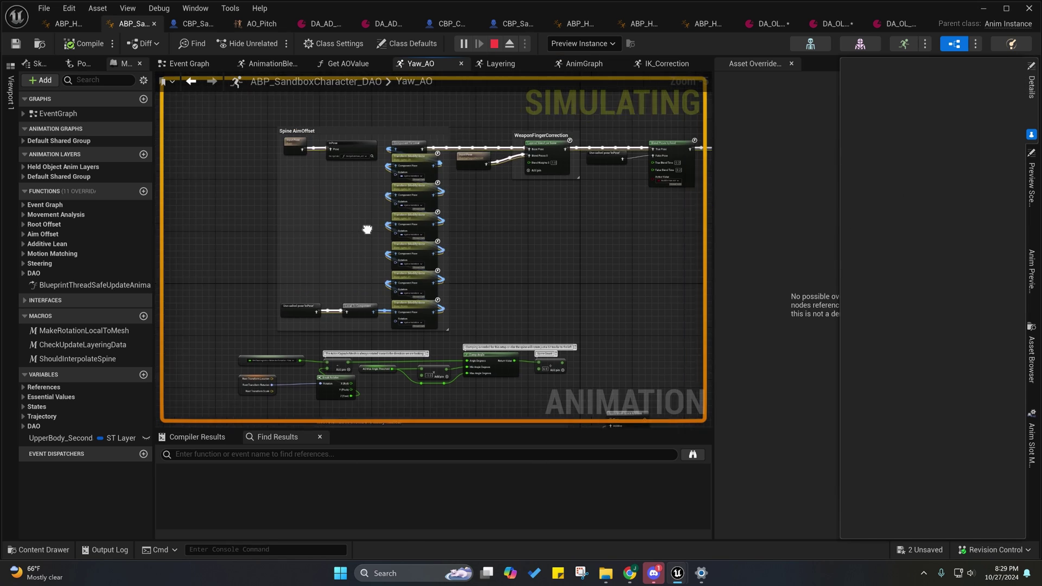
pyautogui.moveTo(447, 321); pyautogui.dragTo(427, 294, button='right')
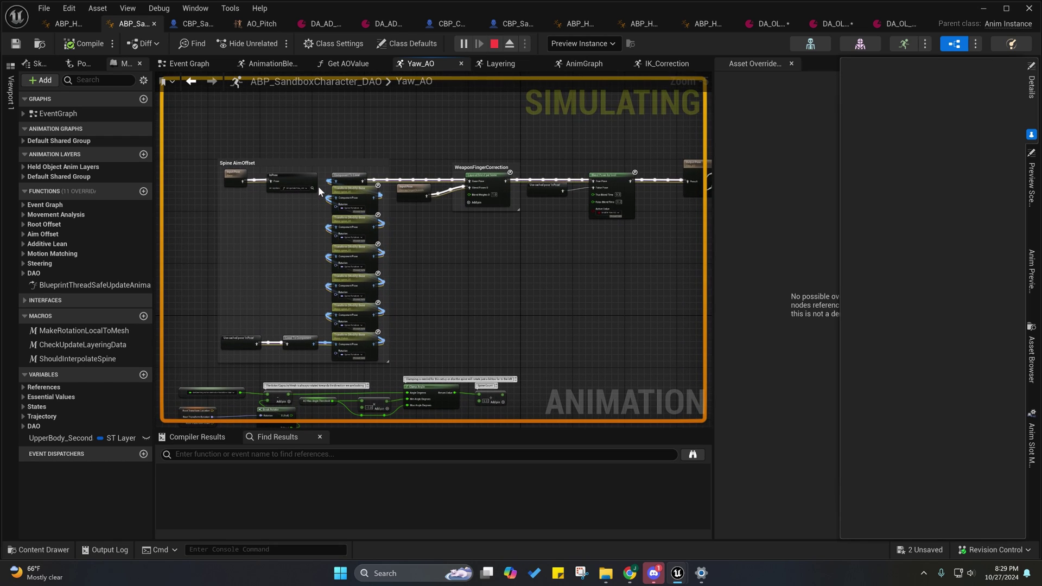
pyautogui.moveTo(315, 194); pyautogui.dragTo(378, 347)
pyautogui.click(424, 278)
pyautogui.moveTo(416, 254); pyautogui.dragTo(349, 263, button='right')
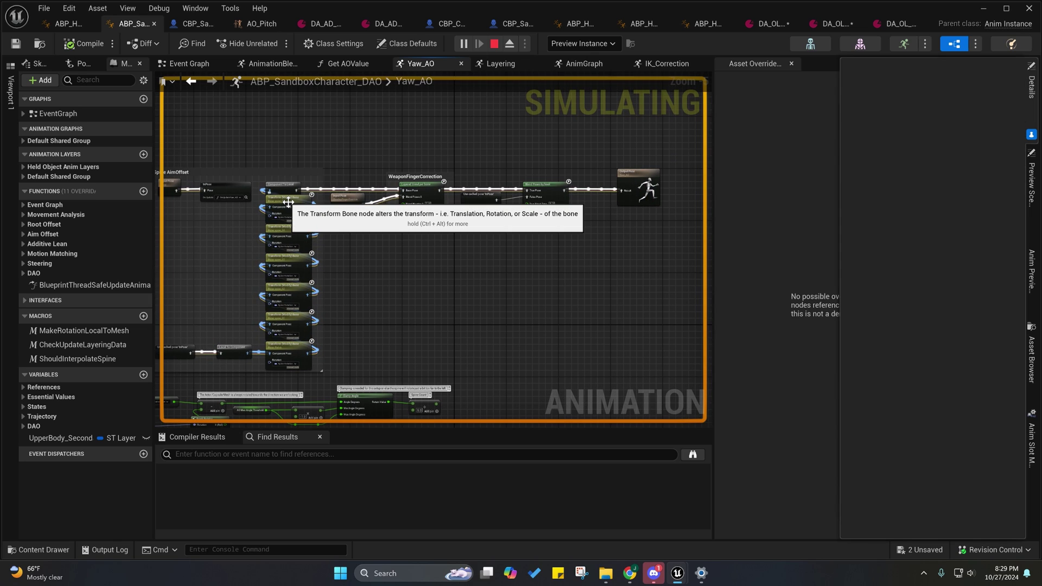
pyautogui.moveTo(298, 203); pyautogui.dragTo(321, 208, button='right')
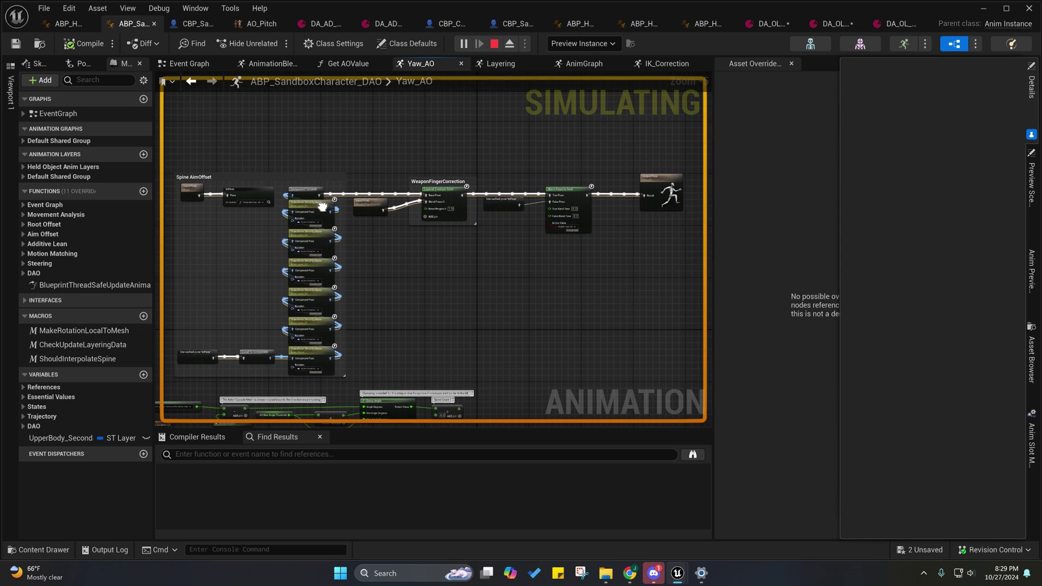
pyautogui.moveTo(391, 275); pyautogui.dragTo(371, 248, button='right')
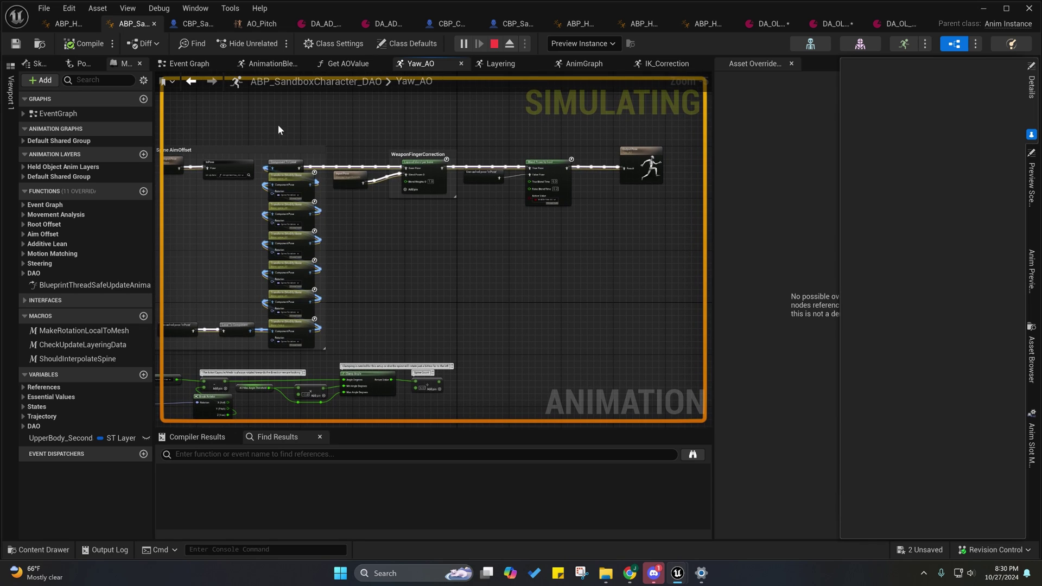
pyautogui.moveTo(262, 127); pyautogui.dragTo(309, 335)
pyautogui.moveTo(355, 290); pyautogui.dragTo(329, 251, button='right')
# Return to the AnimGraph, reselect the Alternative Approach - Less Fluid group, and review the aim offset logic up to Blend Poses by bool.
pyautogui.click(189, 82)
pyautogui.moveTo(360, 329); pyautogui.dragTo(343, 217, button='right')
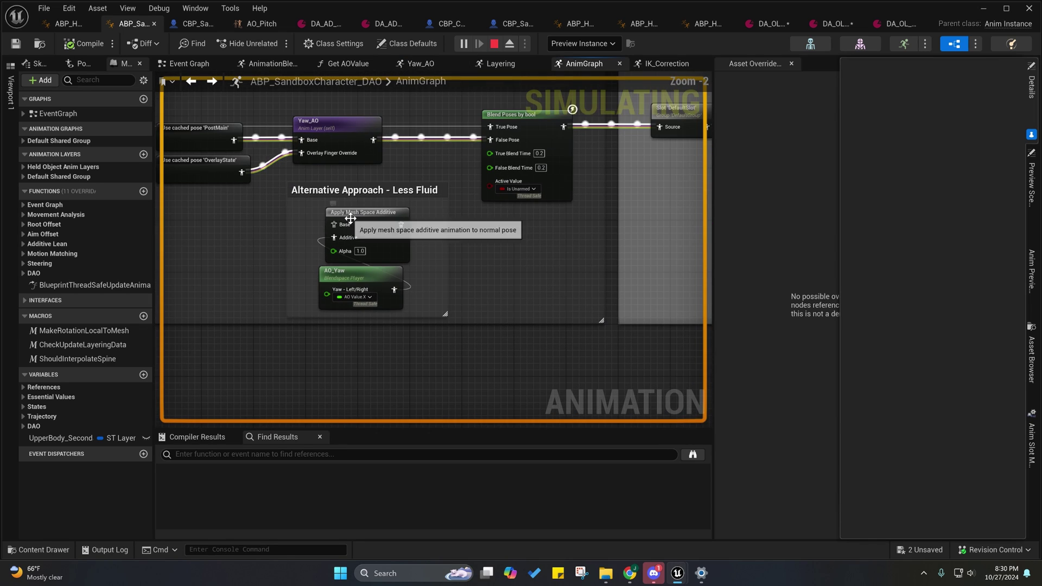
pyautogui.moveTo(281, 179); pyautogui.dragTo(438, 301)
pyautogui.moveTo(443, 311); pyautogui.dragTo(459, 333, button='right')
pyautogui.scroll(-1, 455, 318)
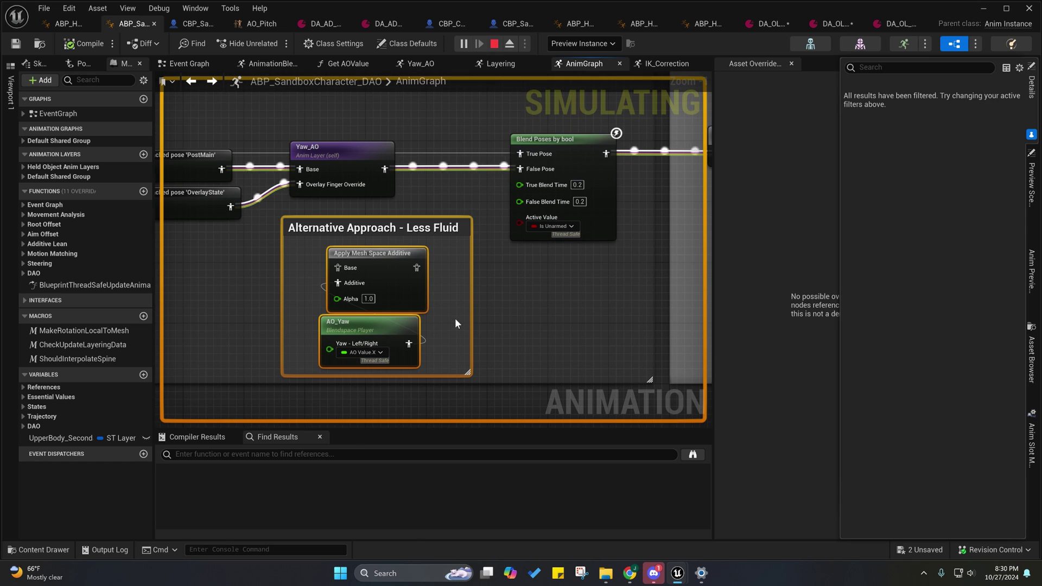
pyautogui.scroll(-1, 450, 315)
pyautogui.scroll(-1, 450, 305)
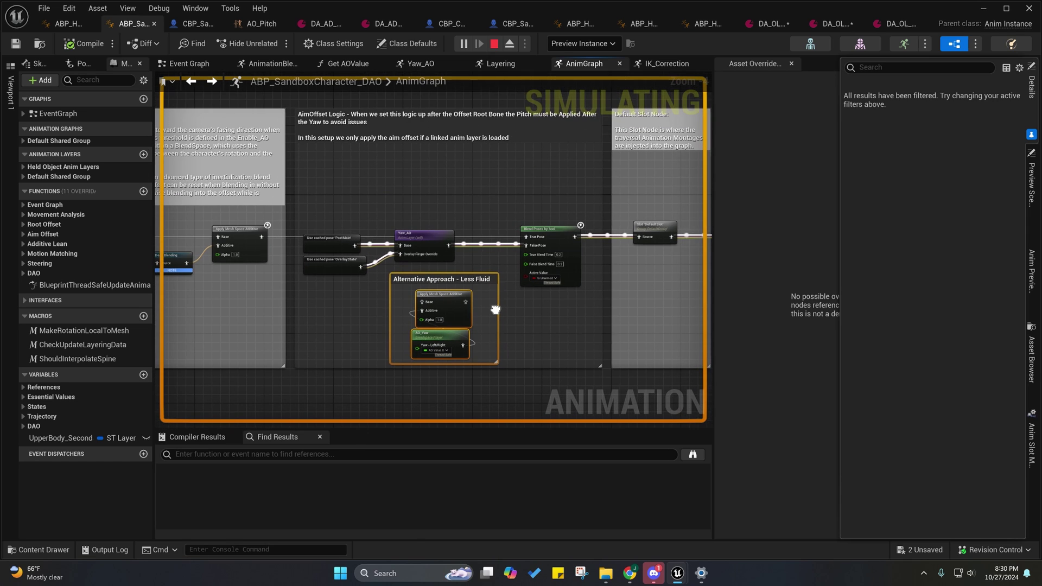
pyautogui.moveTo(517, 318); pyautogui.dragTo(413, 312, button='right')
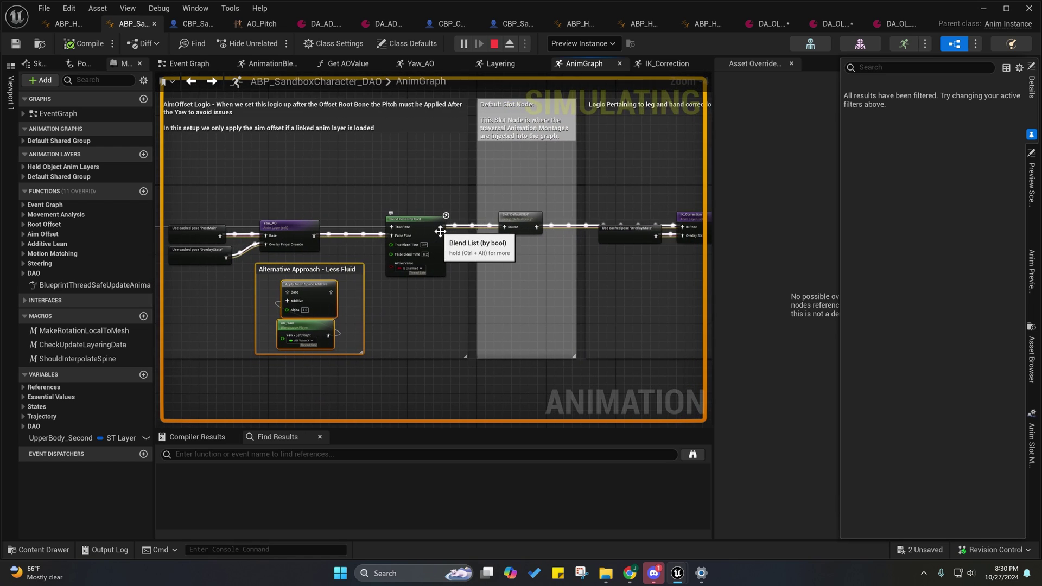
# Open the Yaw_AO anim layer and inspect the settings of the Transform Bone node that modifies spine_01.
pyautogui.moveTo(440, 232); pyautogui.dragTo(553, 234, button='right')
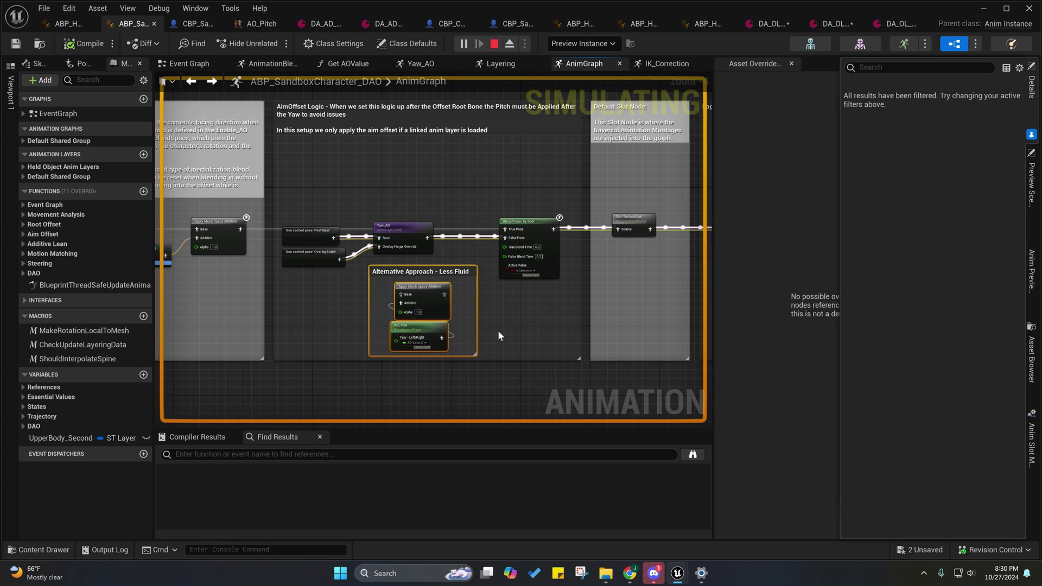
pyautogui.moveTo(489, 316); pyautogui.dragTo(570, 308, button='right')
pyautogui.doubleClick(473, 217)
pyautogui.moveTo(383, 264); pyautogui.dragTo(535, 279, button='right')
pyautogui.click(424, 277)
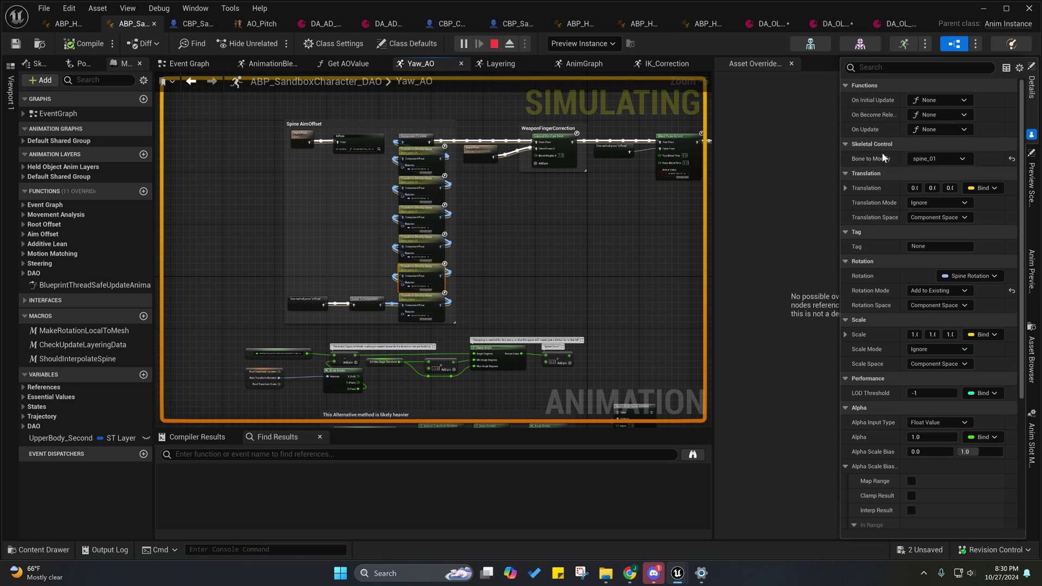
# Select the layered blend node in the WeaponFingerCorrection section and expand its fourth and fifth branch filter entries.
pyautogui.moveTo(552, 200); pyautogui.dragTo(335, 210, button='right')
pyautogui.click(354, 183)
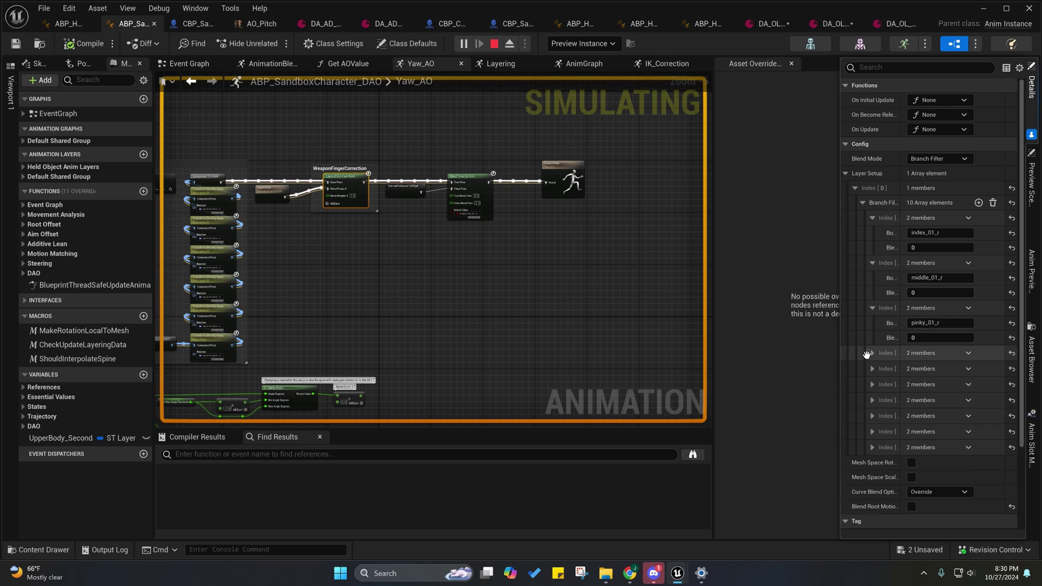
pyautogui.click(873, 353)
pyautogui.click(872, 398)
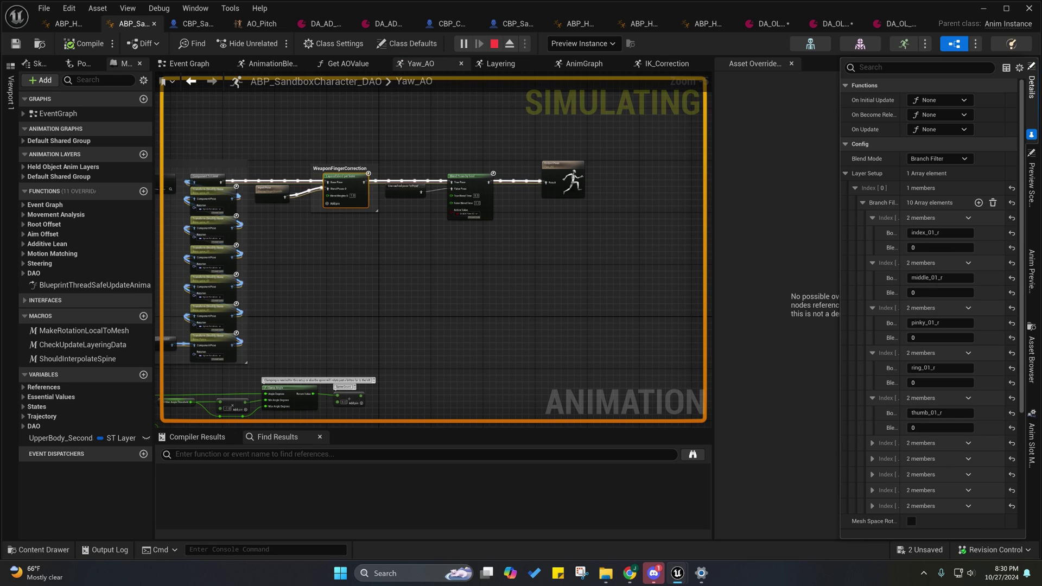
# Review the Yaw_AO chain from the spine bones through WeaponFingerCorrection to the output pose, and return to the AnimGraph.
pyautogui.moveTo(522, 314); pyautogui.dragTo(617, 334, button='right')
pyautogui.moveTo(492, 288); pyautogui.dragTo(466, 304, button='right')
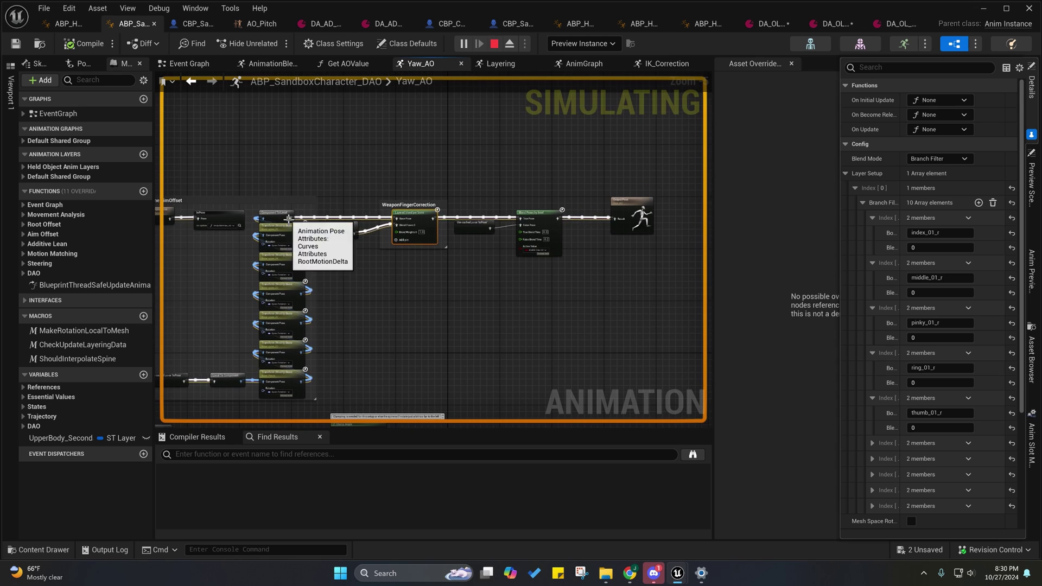
pyautogui.moveTo(302, 220); pyautogui.dragTo(417, 267)
pyautogui.moveTo(370, 279); pyautogui.dragTo(457, 245, button='right')
pyautogui.click(198, 85)
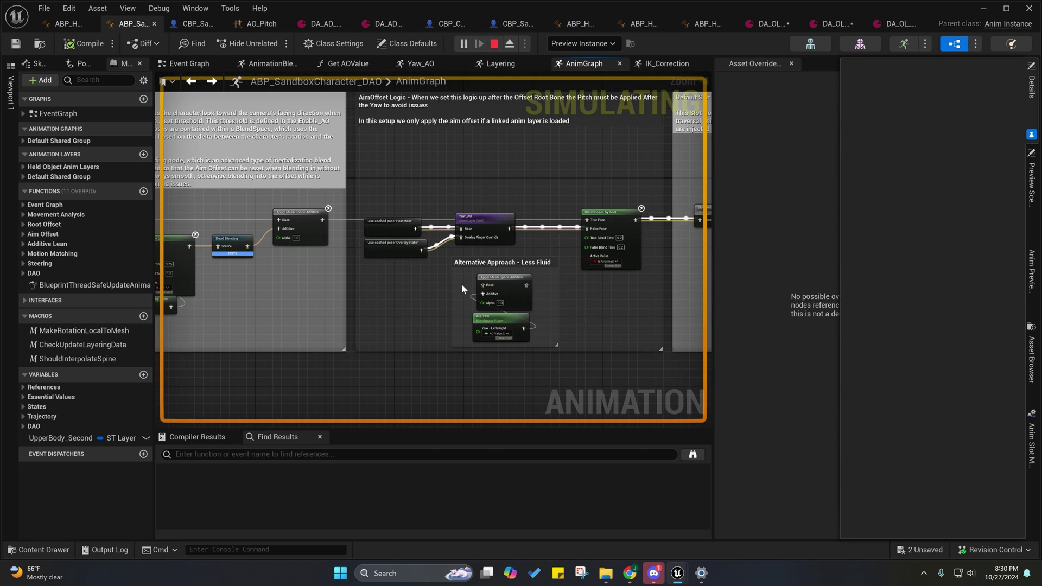
# Examine the Layering section of the AnimGraph, including the overlay and neutral pose branches feeding the Layering node.
pyautogui.moveTo(461, 285); pyautogui.dragTo(288, 282, button='right')
pyautogui.moveTo(423, 279); pyautogui.dragTo(906, 274, button='right')
pyautogui.scroll(-4, 421, 317)
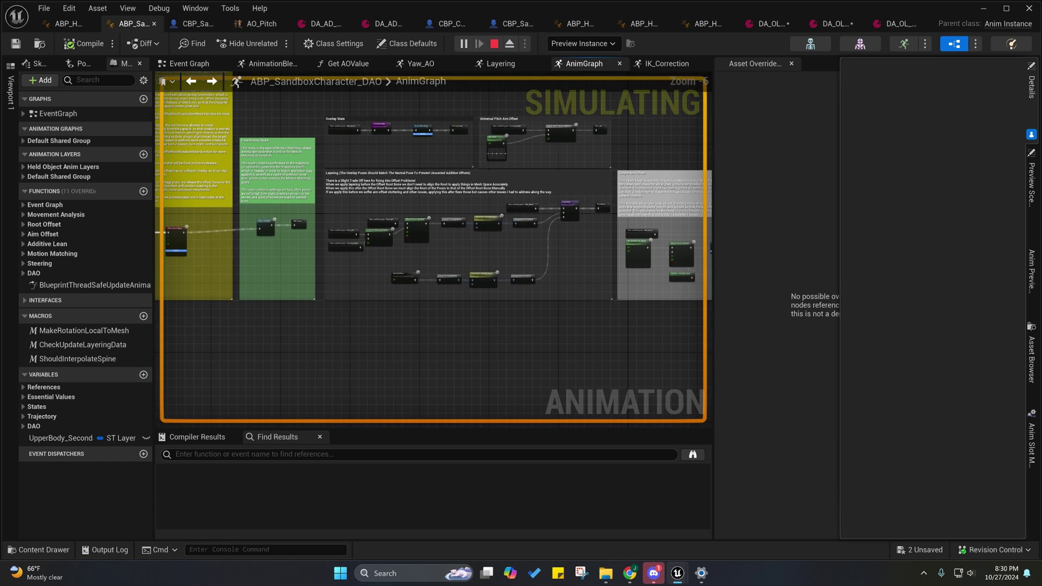
pyautogui.scroll(2, 400, 248)
pyautogui.moveTo(481, 279); pyautogui.dragTo(912, 304, button='right')
pyautogui.moveTo(728, 304); pyautogui.dragTo(8, 342, button='right')
pyautogui.moveTo(291, 291); pyautogui.dragTo(532, 256, button='right')
# Open ABP_HeldObjectAnimLayer_Pistol_Default from the LinkedAnimLayer/Pistol folder and view its class defaults for the aim and ready poses.
pyautogui.click(25, 550)
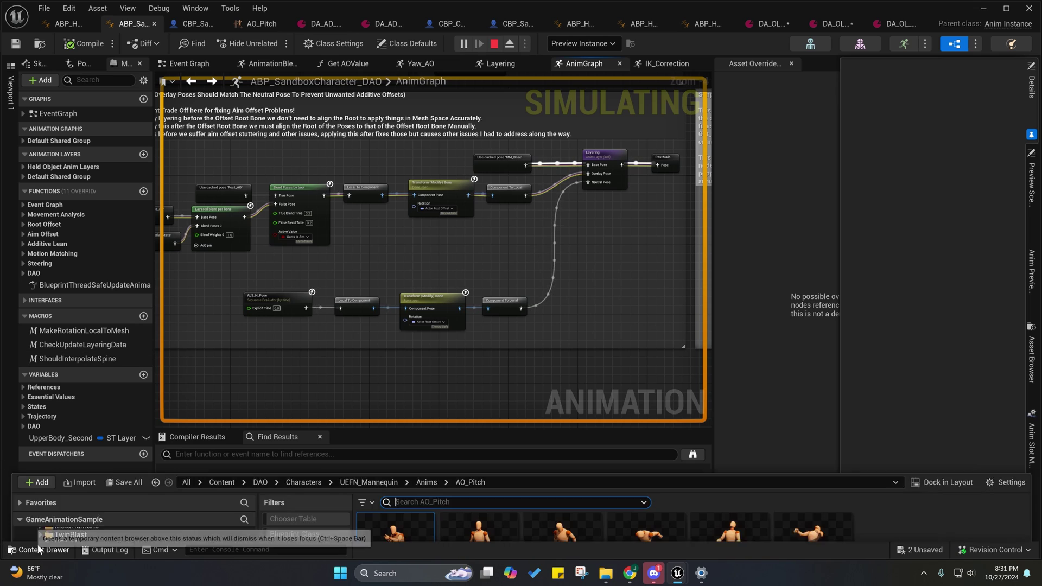
pyautogui.scroll(-3, 105, 471)
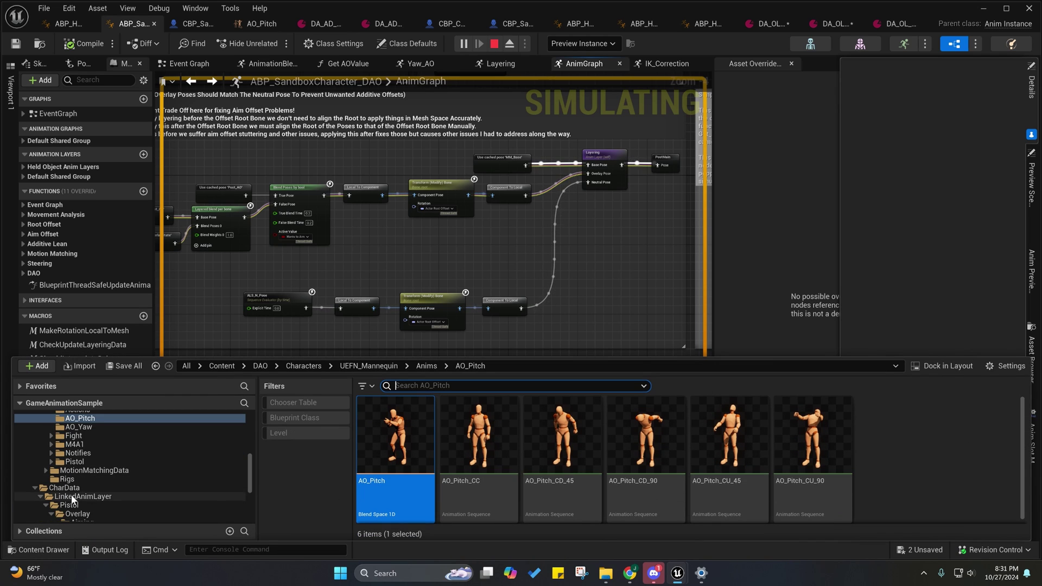
pyautogui.click(70, 496)
pyautogui.doubleClick(427, 457)
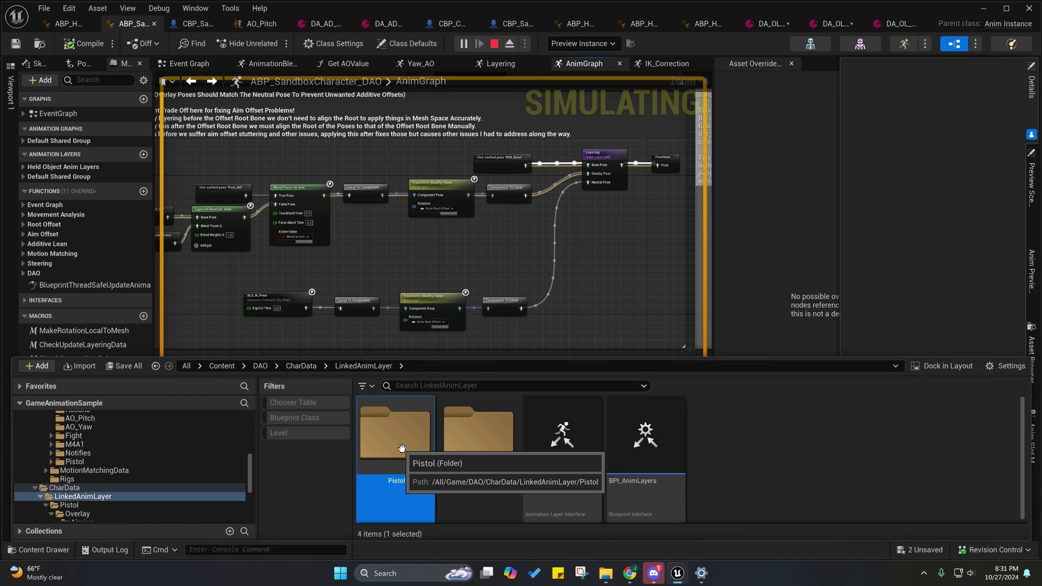
pyautogui.click(567, 449)
pyautogui.click(482, 428)
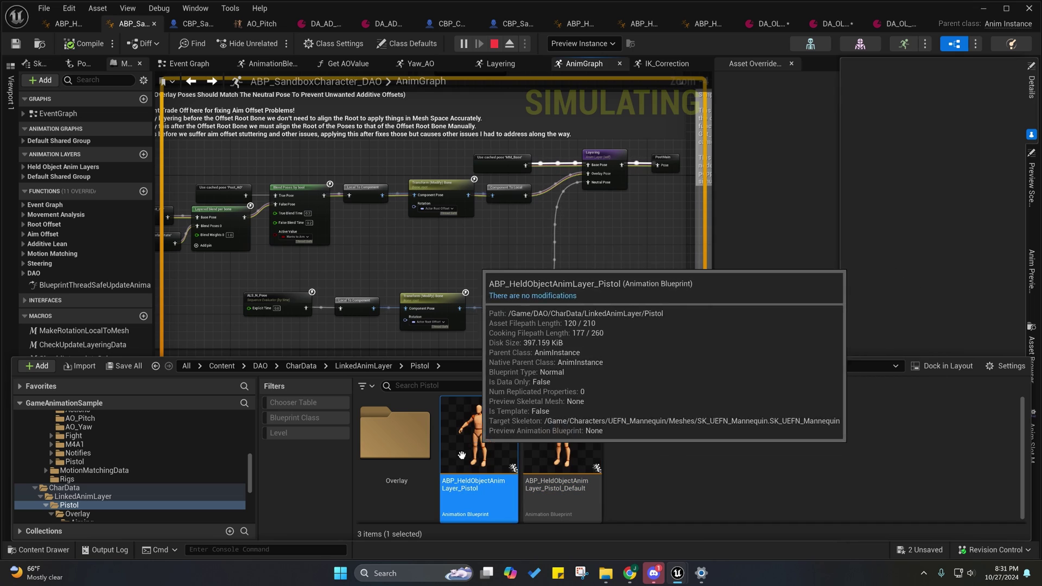
pyautogui.doubleClick(586, 440)
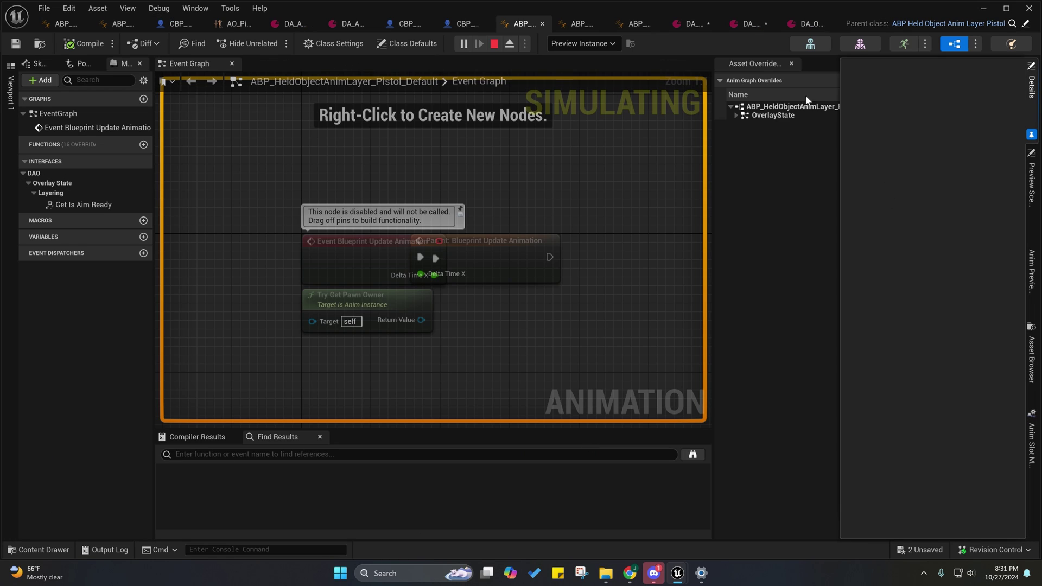
pyautogui.click(403, 45)
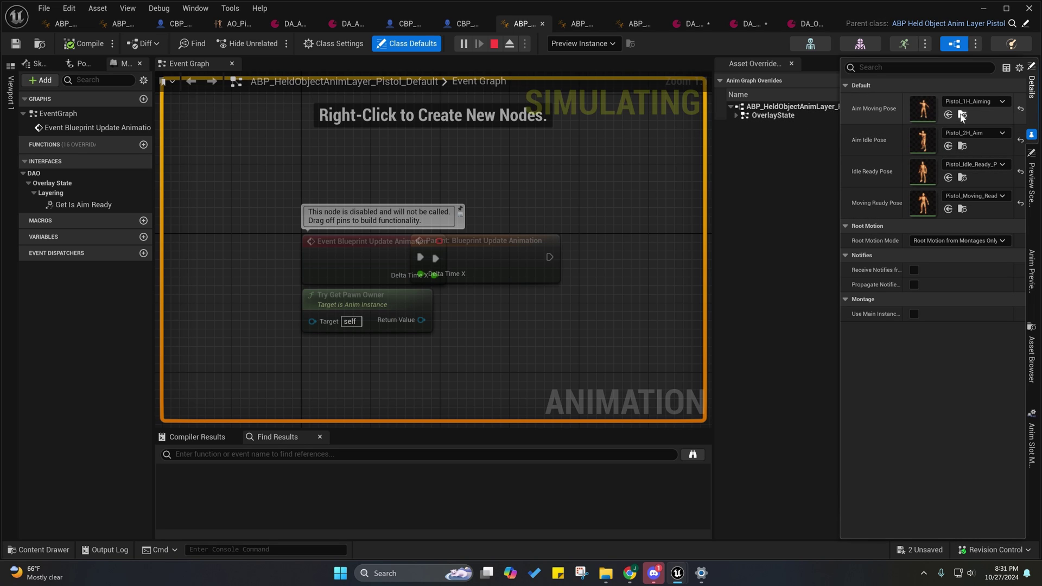
# Open the rifle's default held-object anim layer from the Rifle folder and view its class defaults for the aim and ready poses.
pyautogui.click(51, 549)
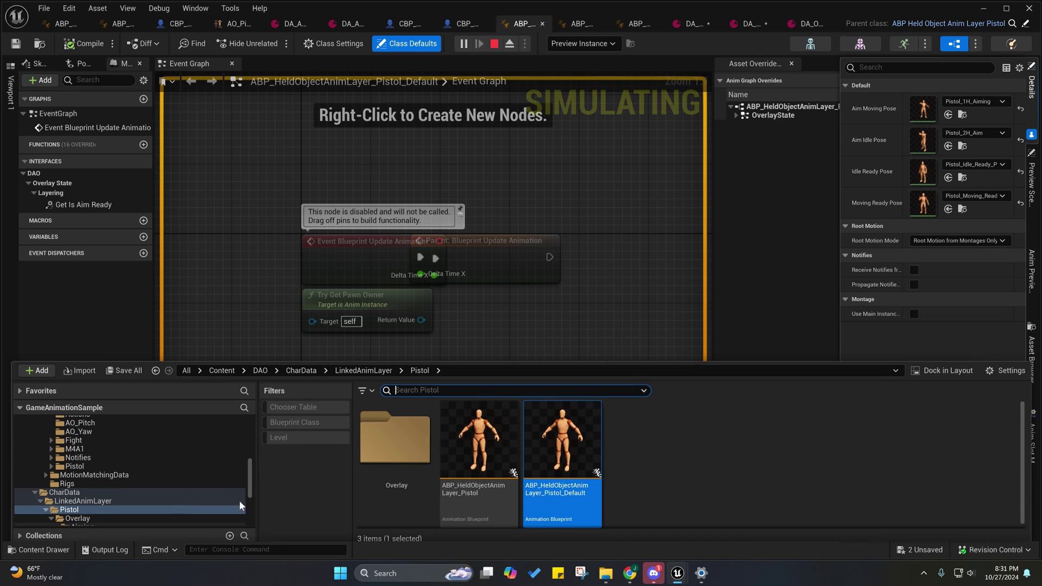
pyautogui.rightClick(549, 434)
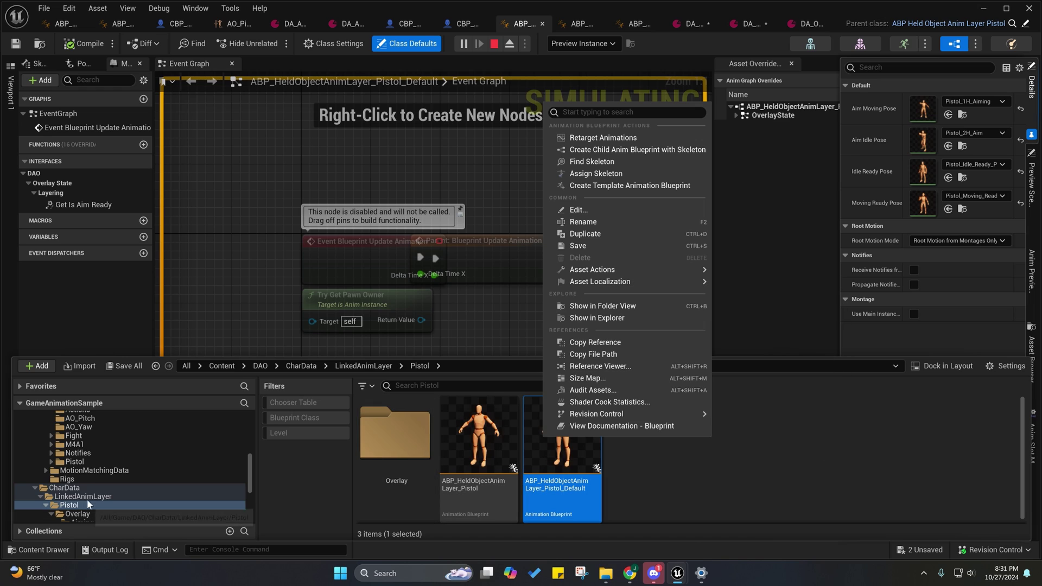
pyautogui.scroll(-3, 74, 501)
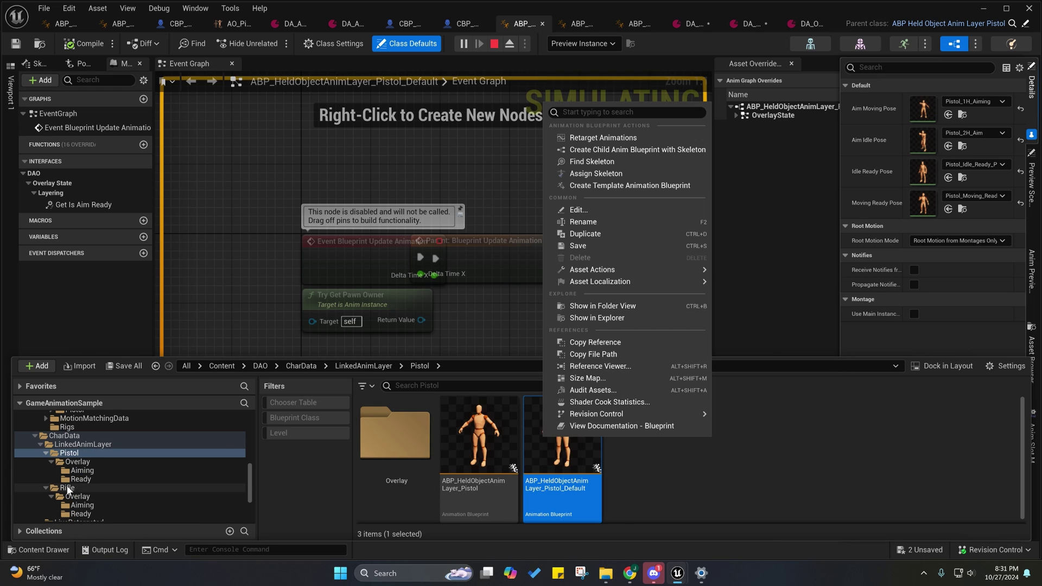
pyautogui.click(68, 488)
pyautogui.doubleClick(572, 435)
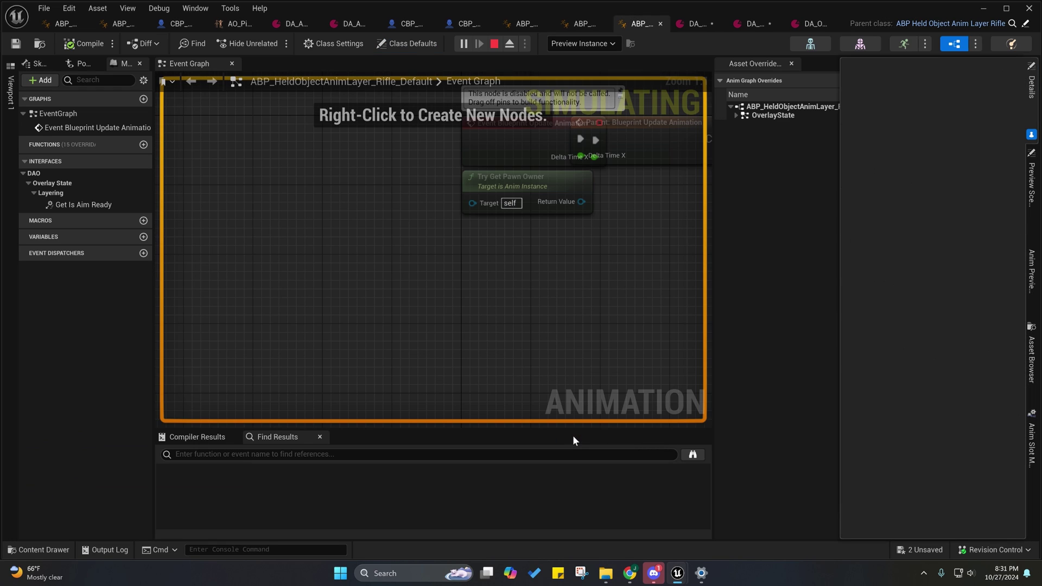
pyautogui.click(429, 44)
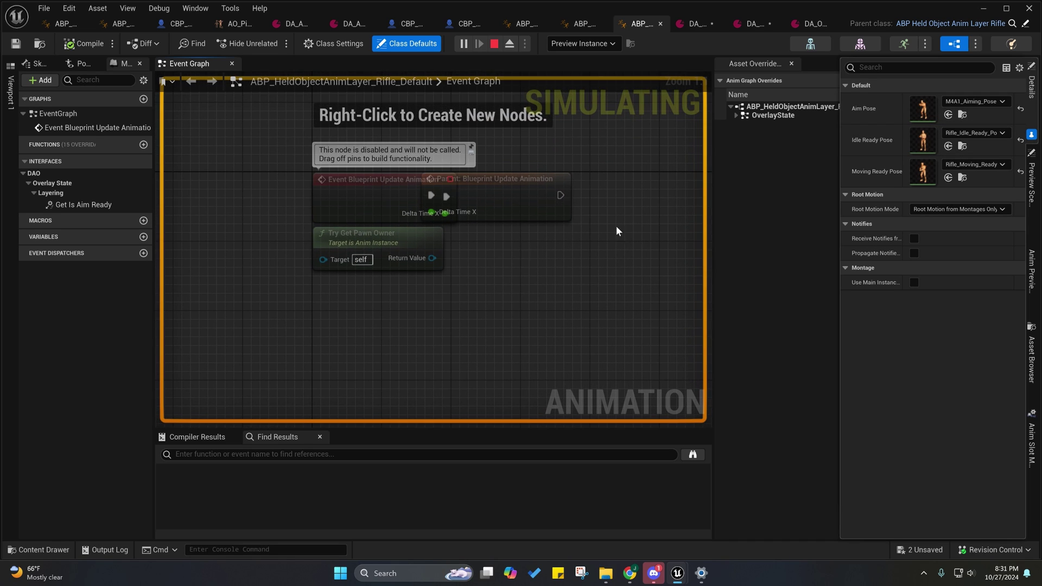
# Open ABP_HeldObjectAnimLayer_Rifle and inspect the SetupIdleReadyPose function used by the idle Sequence Evaluator in its Ready state.
pyautogui.click(36, 47)
pyautogui.doubleClick(454, 429)
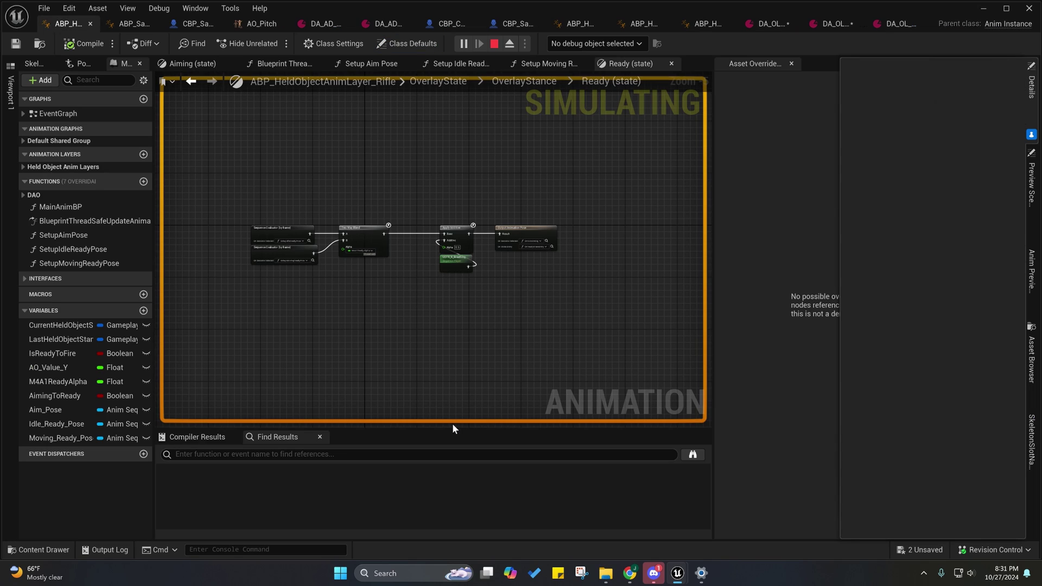
pyautogui.scroll(5, 283, 320)
pyautogui.click(413, 200)
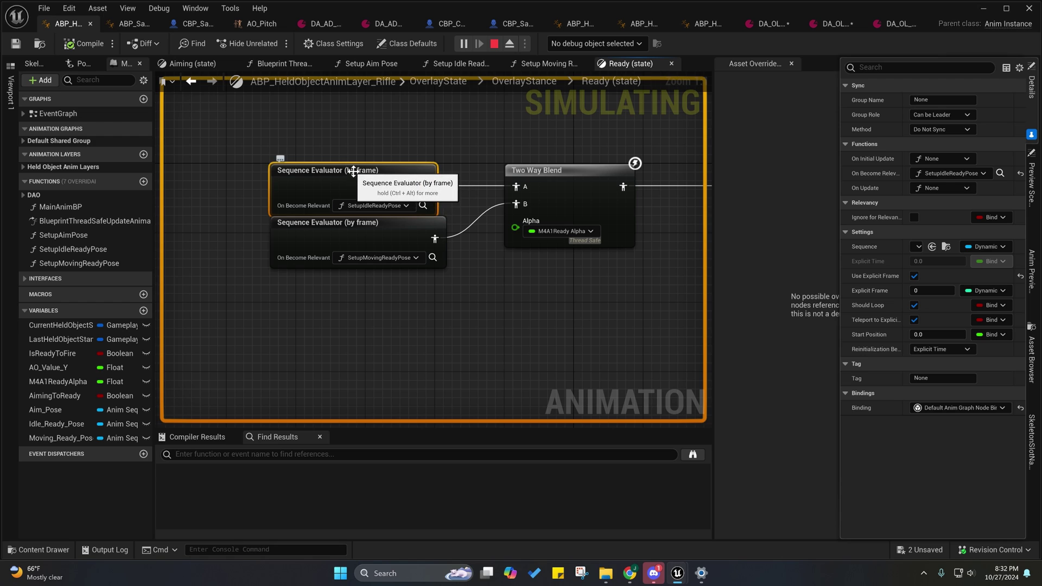
pyautogui.click(423, 202)
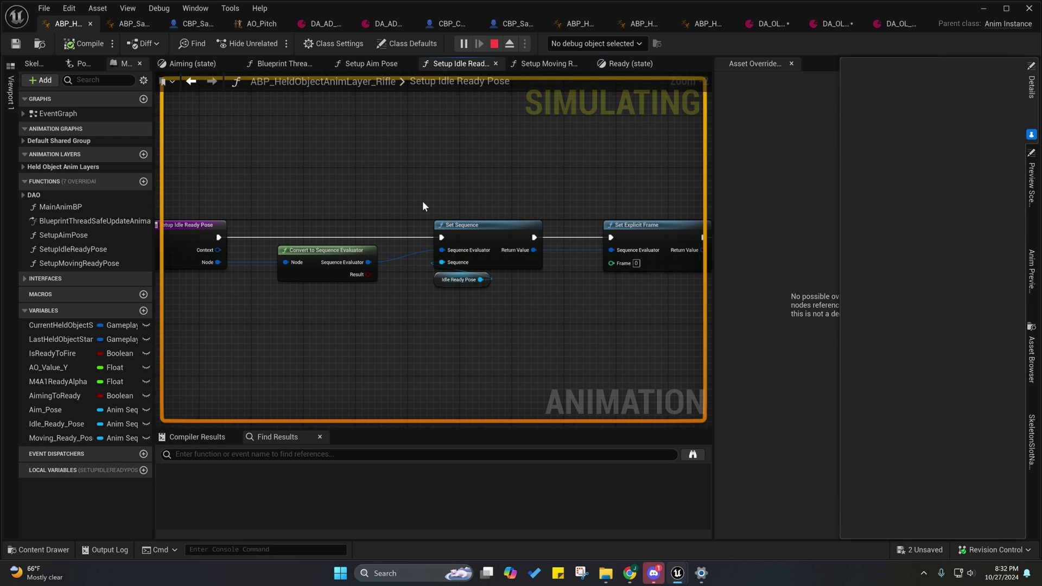
pyautogui.moveTo(274, 141); pyautogui.dragTo(401, 298)
pyautogui.moveTo(285, 279); pyautogui.dragTo(594, 259, button='right')
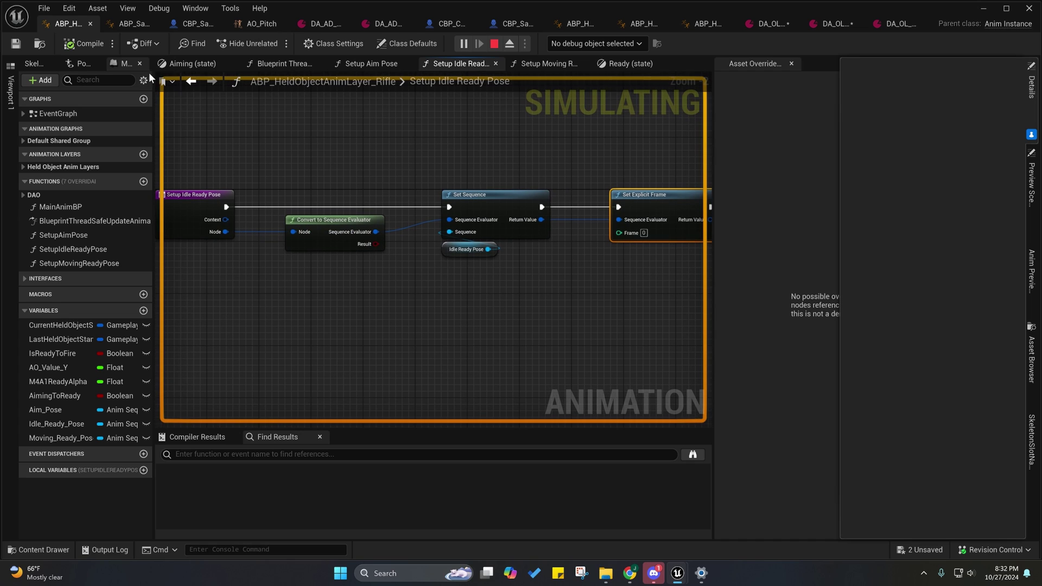
# Return to the Ready state and inspect the SetupMovingReadyPose Sequence Evaluator and the Two Way Blend.
pyautogui.click(191, 82)
pyautogui.moveTo(363, 303); pyautogui.dragTo(419, 275, button='right')
pyautogui.click(335, 246)
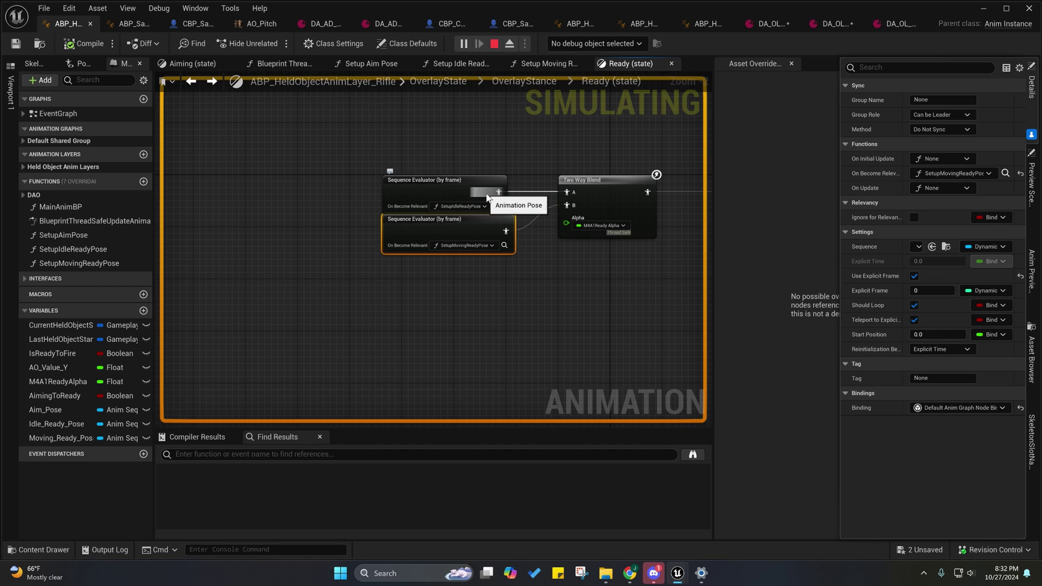
pyautogui.moveTo(569, 315); pyautogui.dragTo(373, 222, button='right')
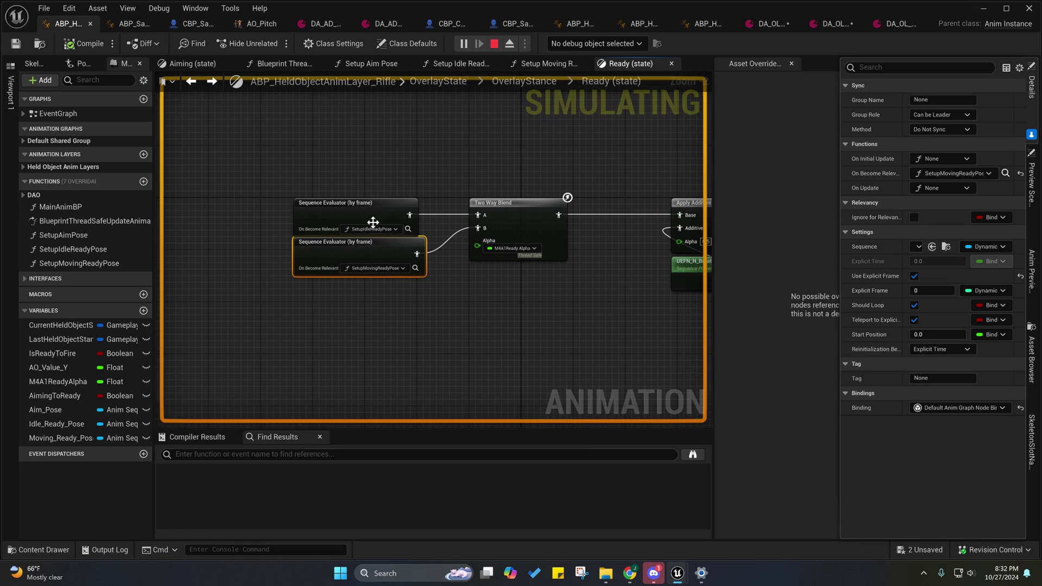
pyautogui.moveTo(342, 330); pyautogui.dragTo(374, 358, button='right')
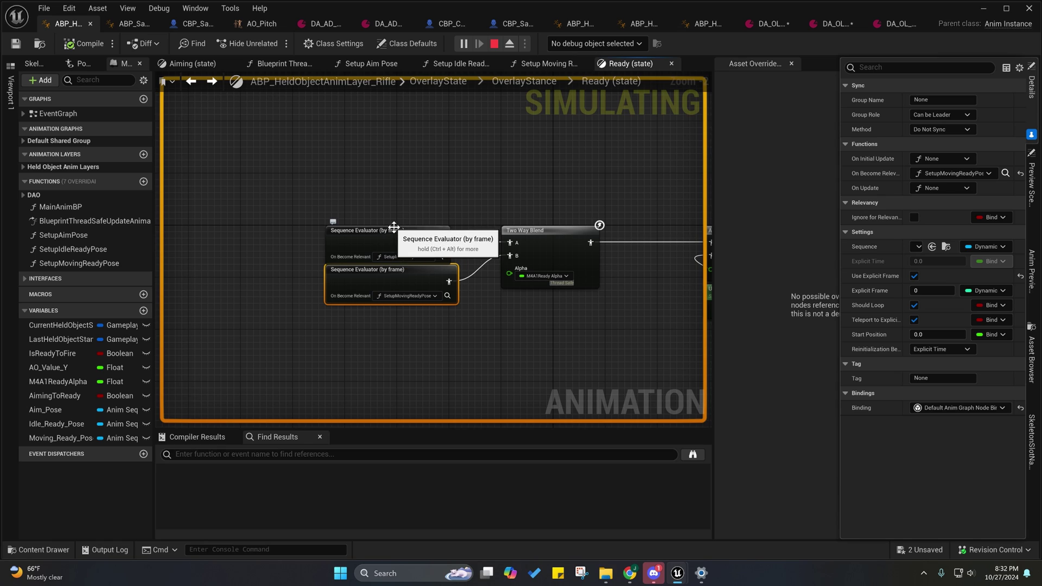
pyautogui.moveTo(394, 227); pyautogui.dragTo(365, 197, button='right')
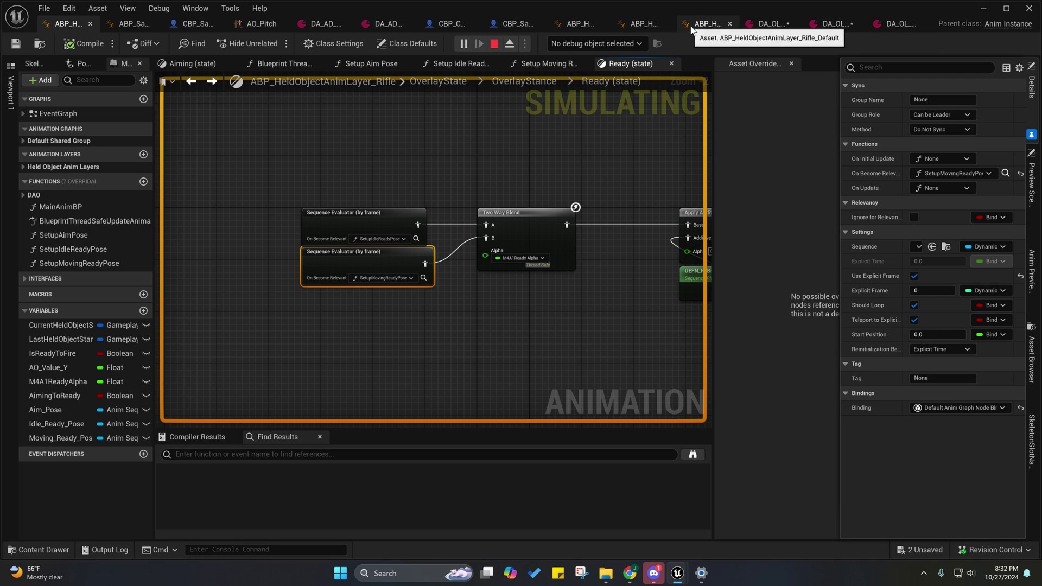
# Switch to AO_Pitch and show the option for creating an animation from the current pose.
pyautogui.click(261, 24)
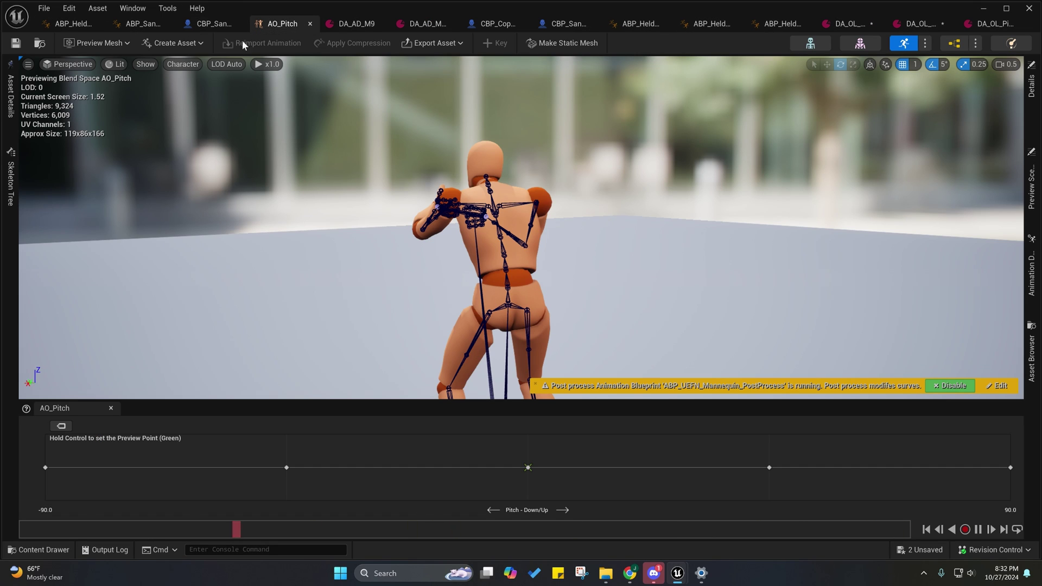
pyautogui.click(190, 43)
pyautogui.moveTo(226, 74)
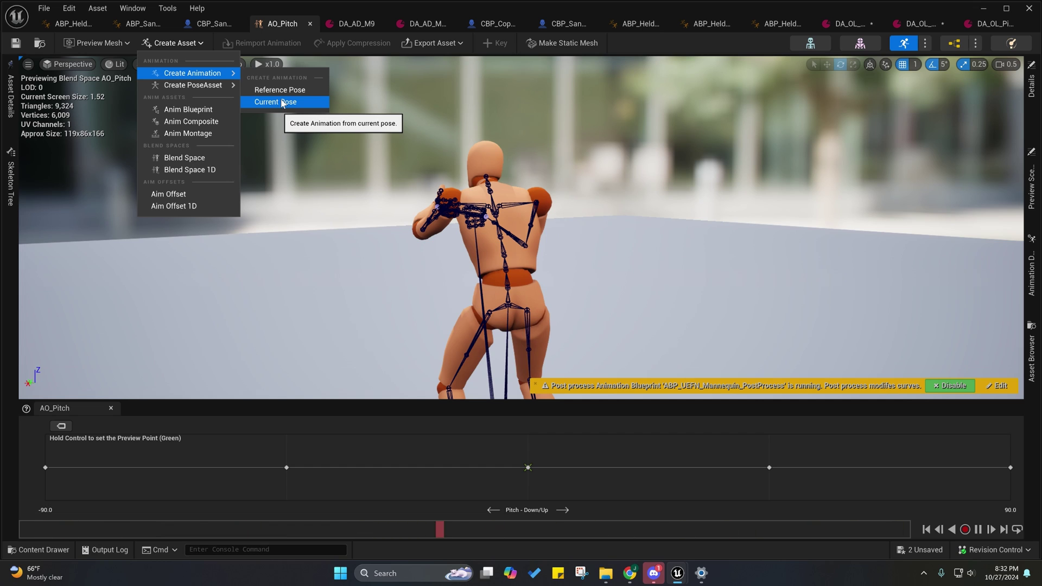
# Review the Layering section in ABP_SandboxCharacter_DAO's AnimGraph, and open the first overlay layering data asset to view its weights.
pyautogui.click(123, 24)
pyautogui.scroll(-3, 380, 228)
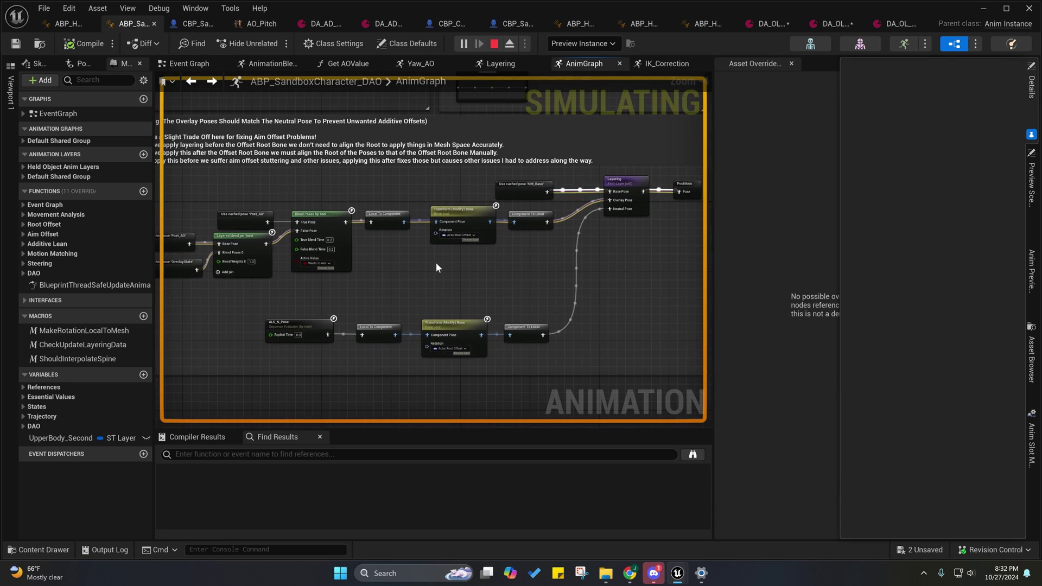
pyautogui.moveTo(439, 286); pyautogui.dragTo(465, 323, button='right')
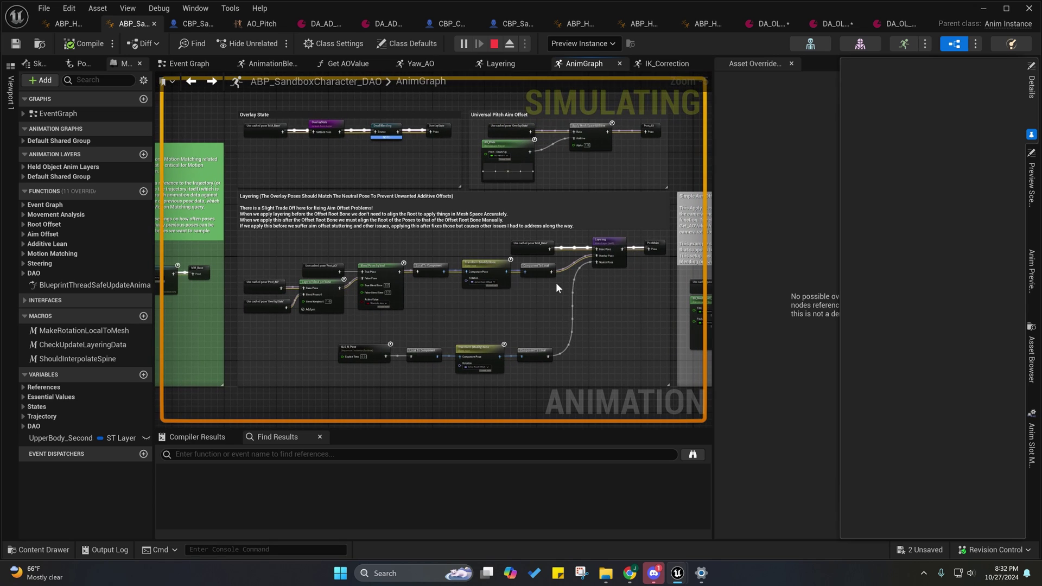
pyautogui.moveTo(542, 304); pyautogui.dragTo(467, 263, button='right')
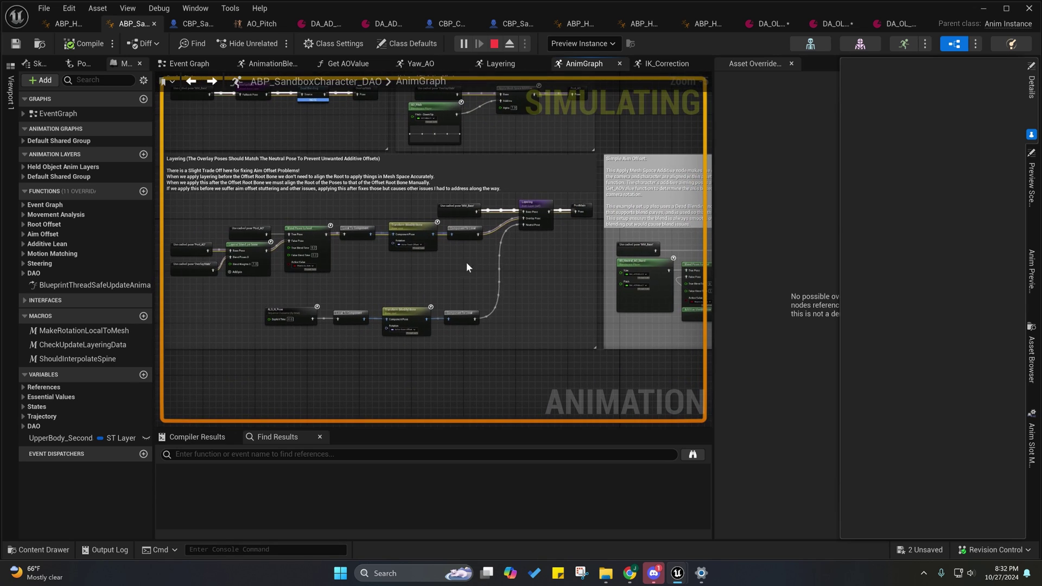
pyautogui.click(771, 24)
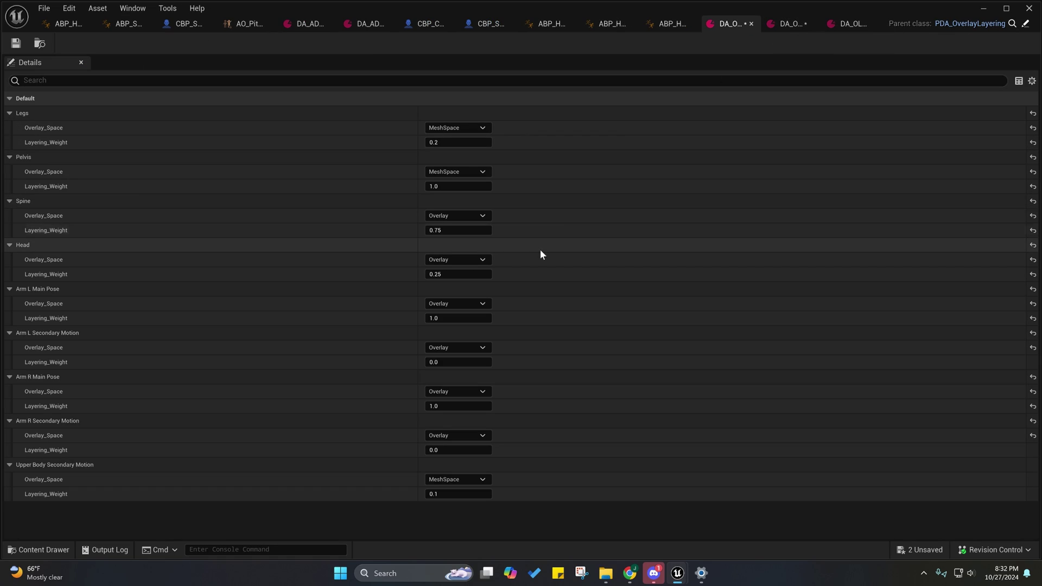